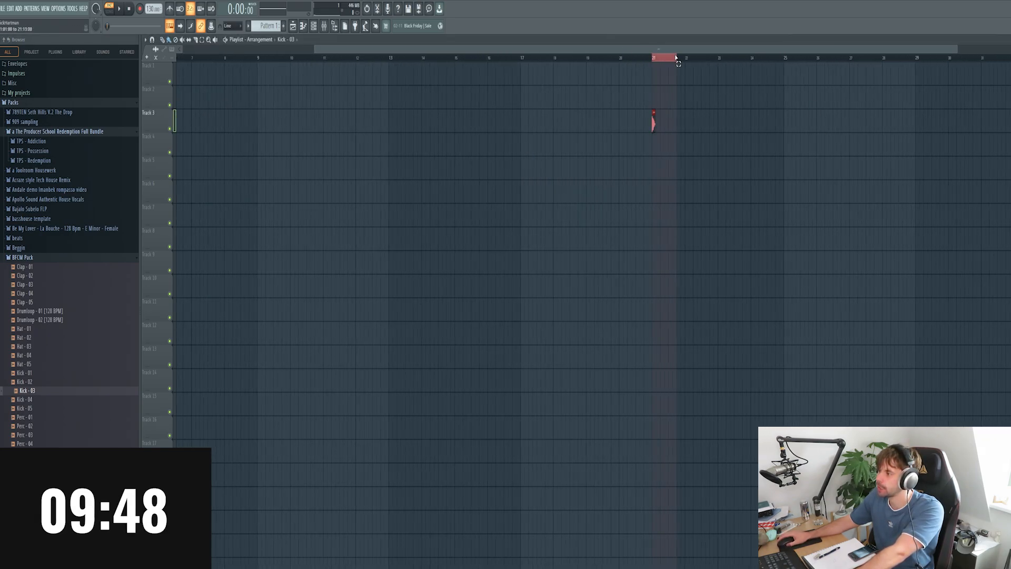
Place Kick - 03 on all four beats of the loop on Track 3 and Clap - 05 on beats two and four on Track 4.
{"action": "scroll", "coordinate": [627, 129], "scroll_direction": "up", "scroll_amount": 3}
{"action": "left_click", "coordinate": [616, 121]}
{"action": "scroll", "coordinate": [623, 166], "scroll_direction": "up", "scroll_amount": 2}
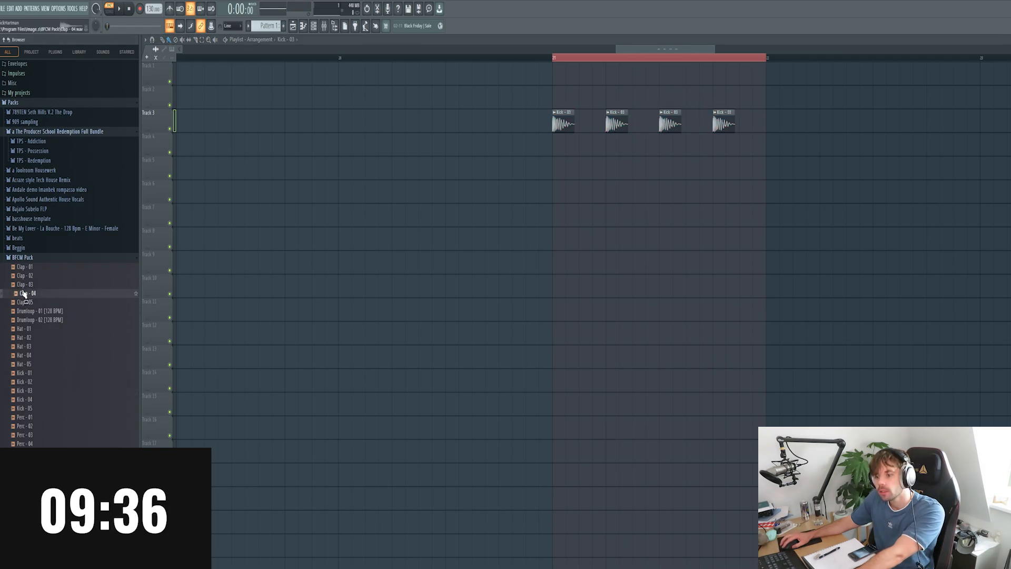
{"action": "left_click", "coordinate": [24, 302]}
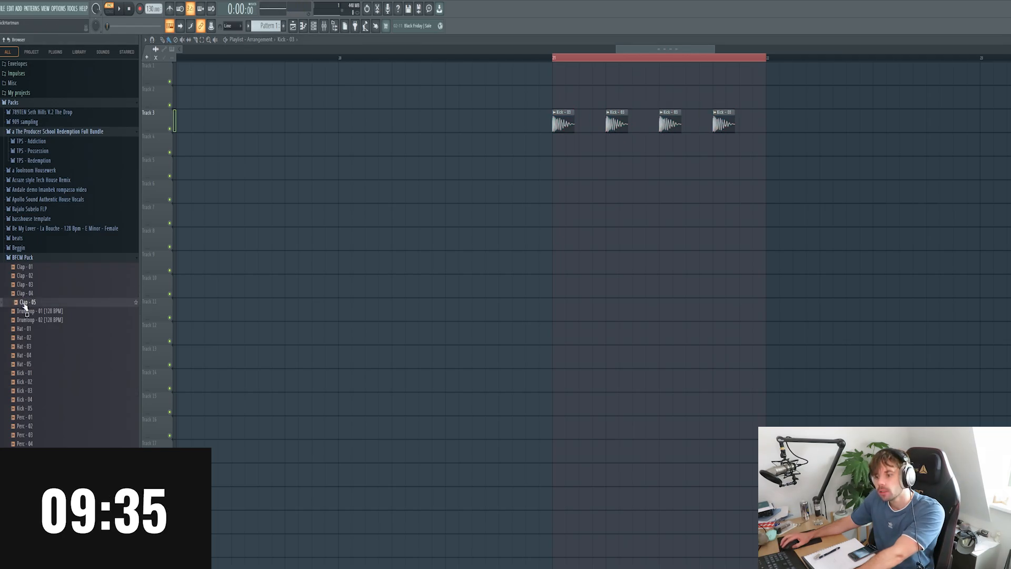
{"action": "left_click_drag", "start_coordinate": [24, 305], "coordinate": [565, 194]}
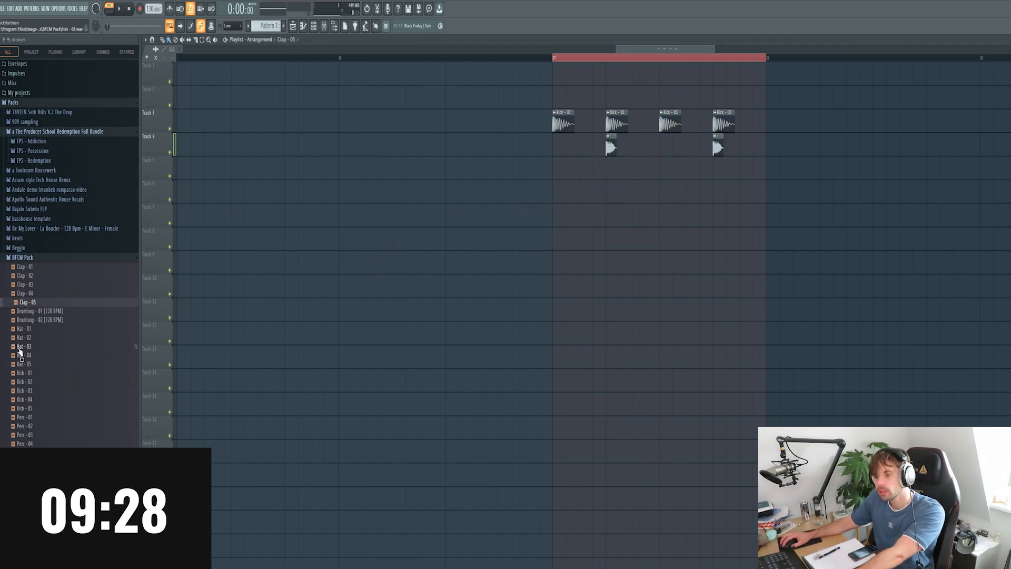
Add Hat - 03 to Track 5 on the four offbeats between the kicks.
{"action": "left_click", "coordinate": [24, 346]}
{"action": "left_click_drag", "start_coordinate": [24, 346], "coordinate": [555, 252]}
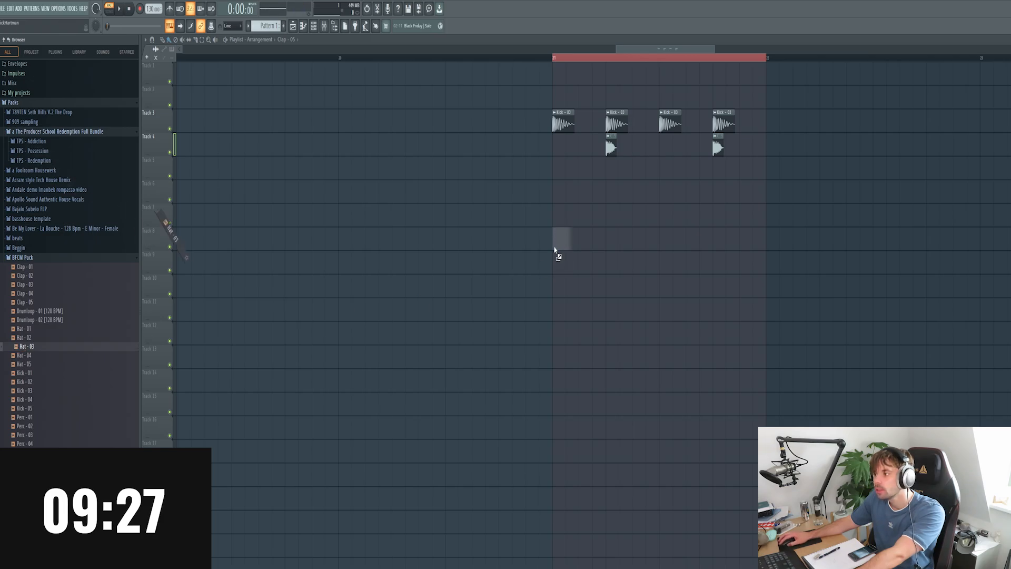
{"action": "left_click_drag", "start_coordinate": [580, 173], "coordinate": [582, 165]}
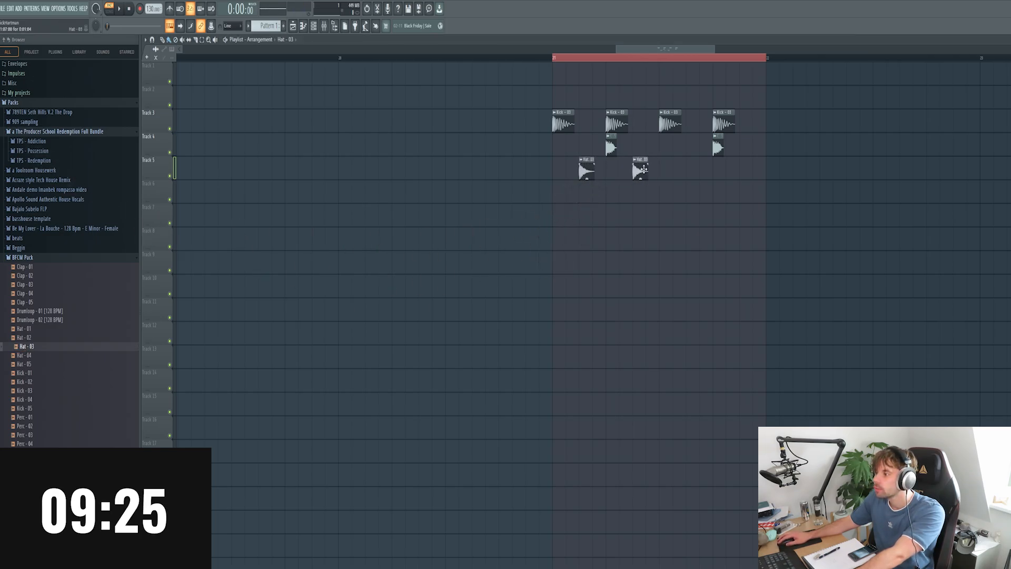
{"action": "left_click", "coordinate": [698, 168]}
{"action": "left_click", "coordinate": [742, 176]}
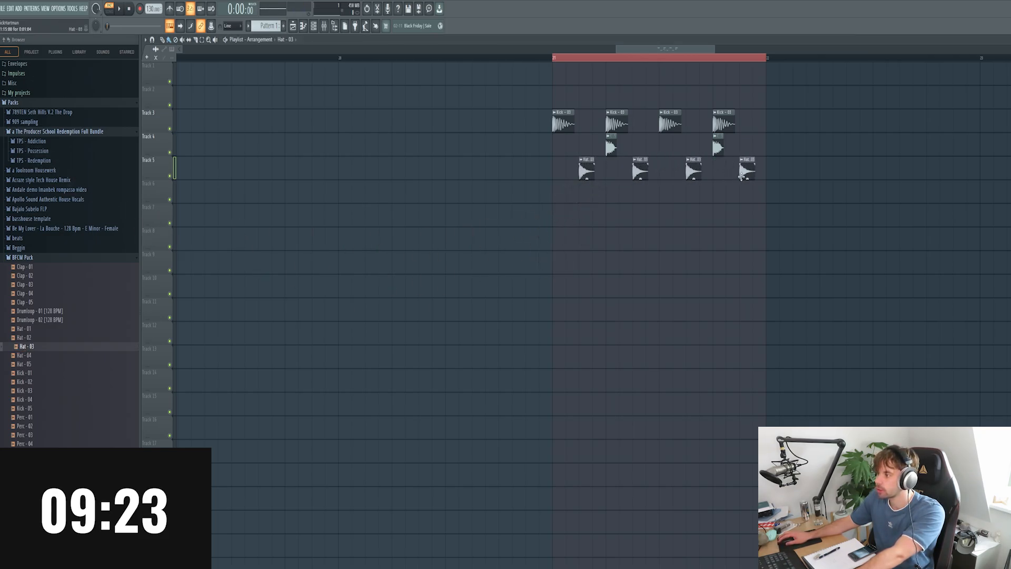
Add Hat - 04 to Track 6 just after the first kick and shorten its tail with a fade-out.
{"action": "left_click", "coordinate": [24, 357]}
{"action": "left_click_drag", "start_coordinate": [23, 360], "coordinate": [635, 214]}
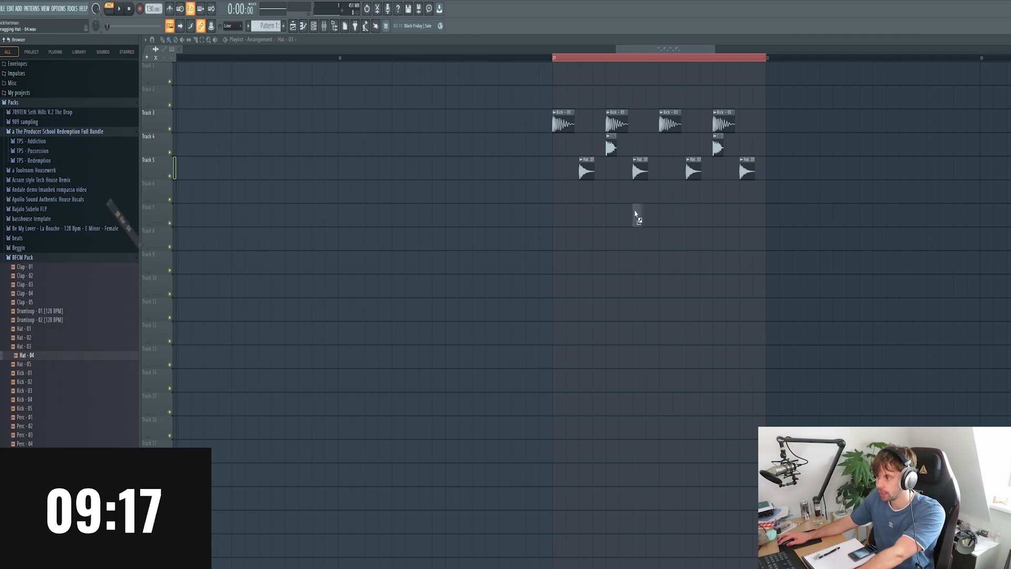
{"action": "left_click_drag", "start_coordinate": [579, 195], "coordinate": [569, 194]}
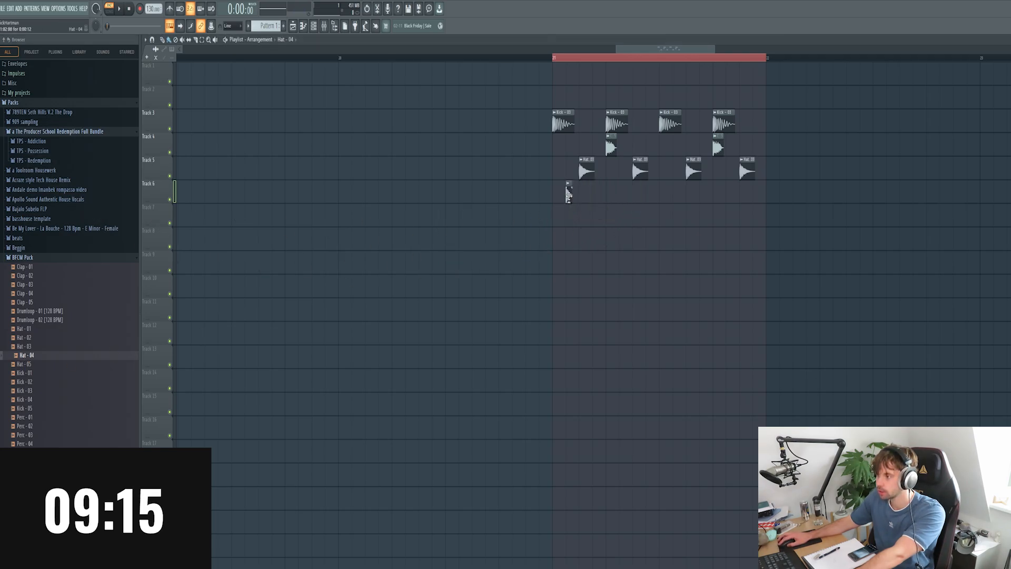
{"action": "double_click", "coordinate": [568, 194]}
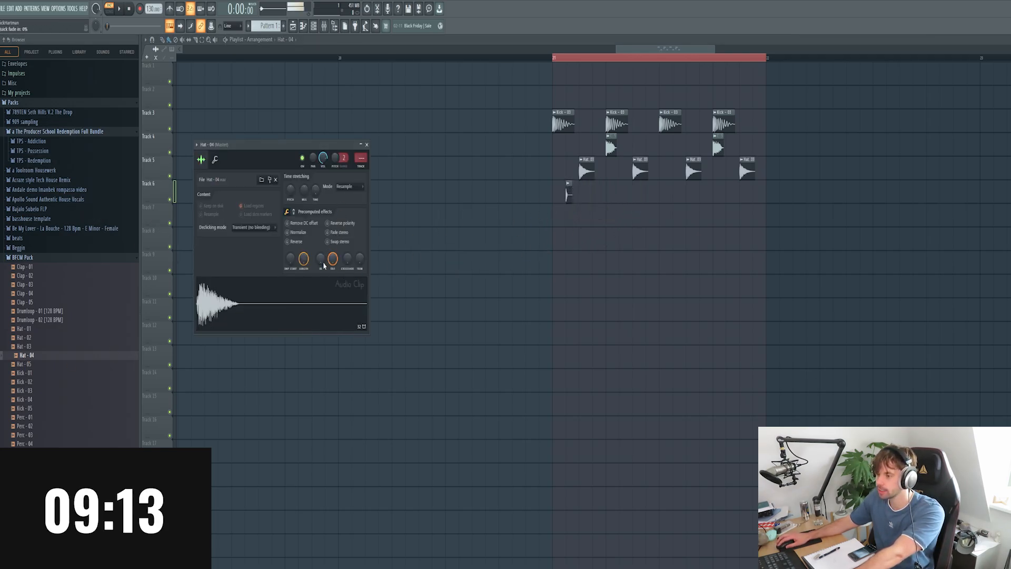
{"action": "left_click_drag", "start_coordinate": [332, 258], "coordinate": [333, 260]}
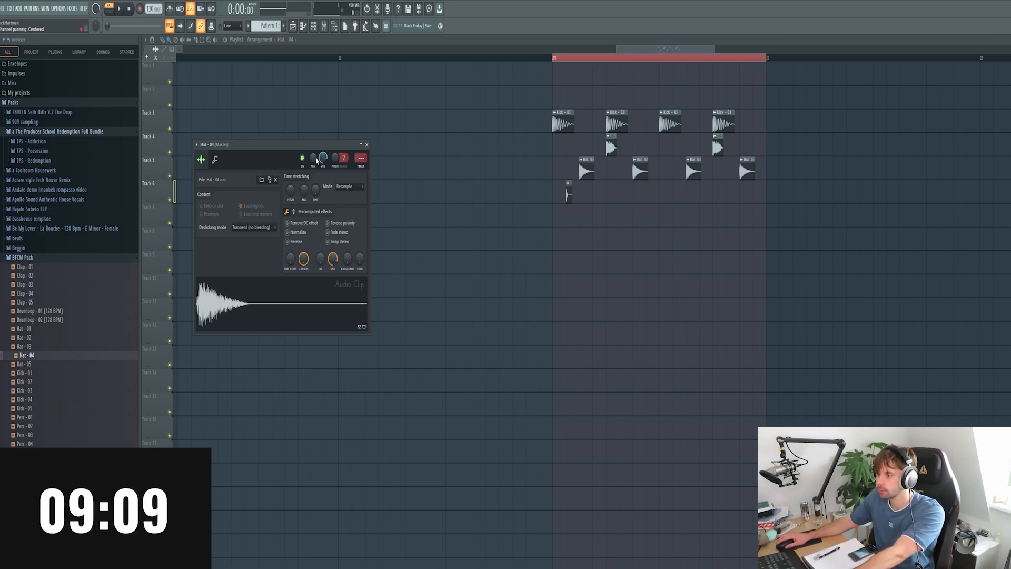
Place Hat - 04 hits on steps 6, 8 and 14 of Track 6 and delete the hit on step 2.
{"action": "scroll", "coordinate": [315, 165], "scroll_direction": "down", "scroll_amount": 2}
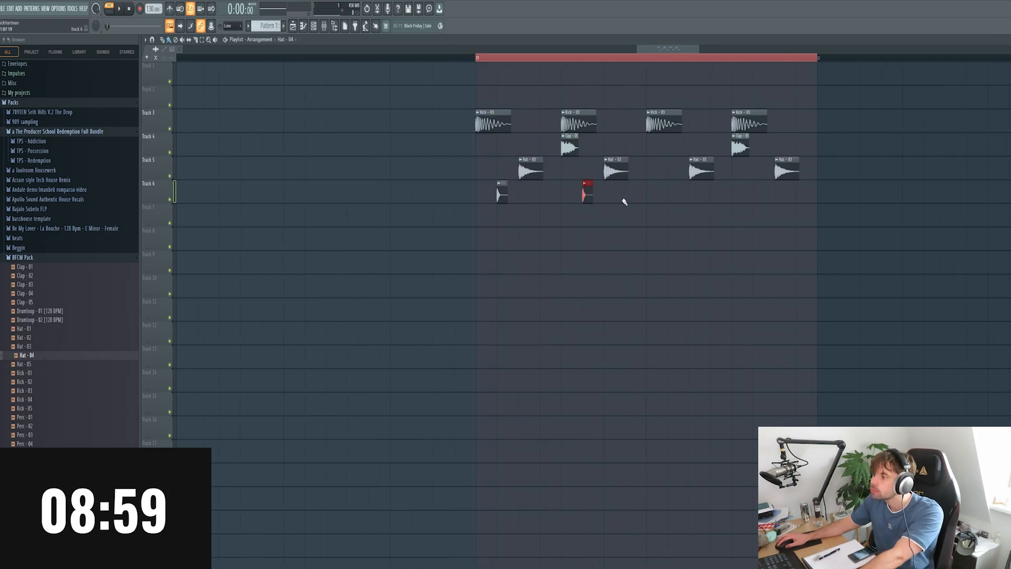
{"action": "left_click", "coordinate": [627, 194]}
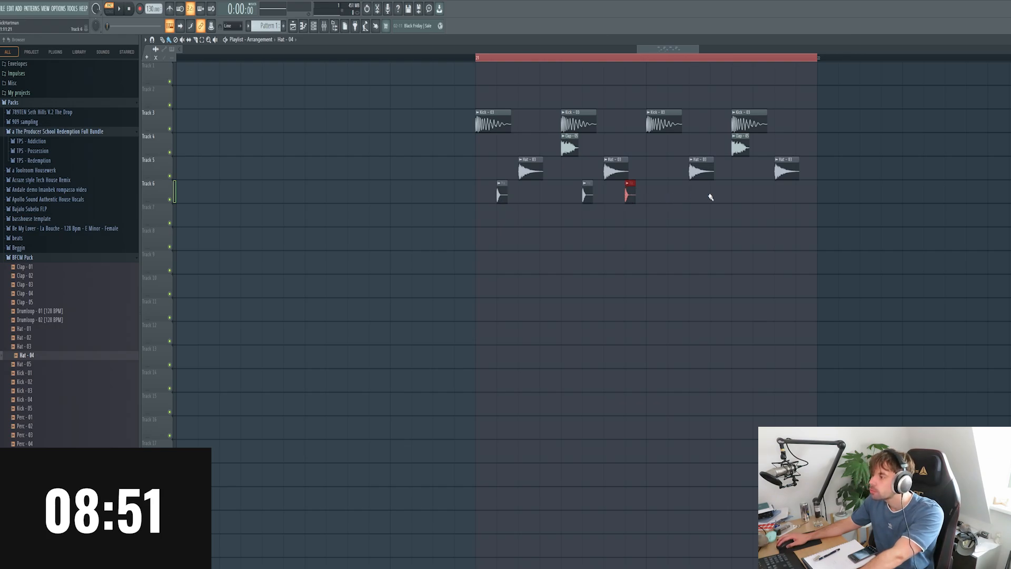
{"action": "right_click", "coordinate": [501, 192]}
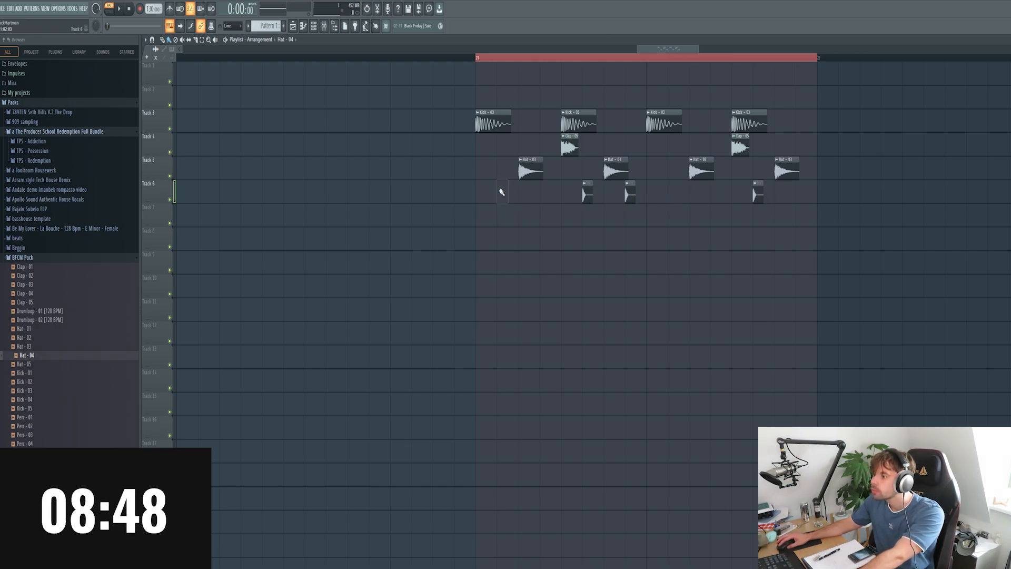
Play the loop with only the clap and hat tracks (Tracks 4 to 6) audible.
{"action": "left_click", "coordinate": [496, 57]}
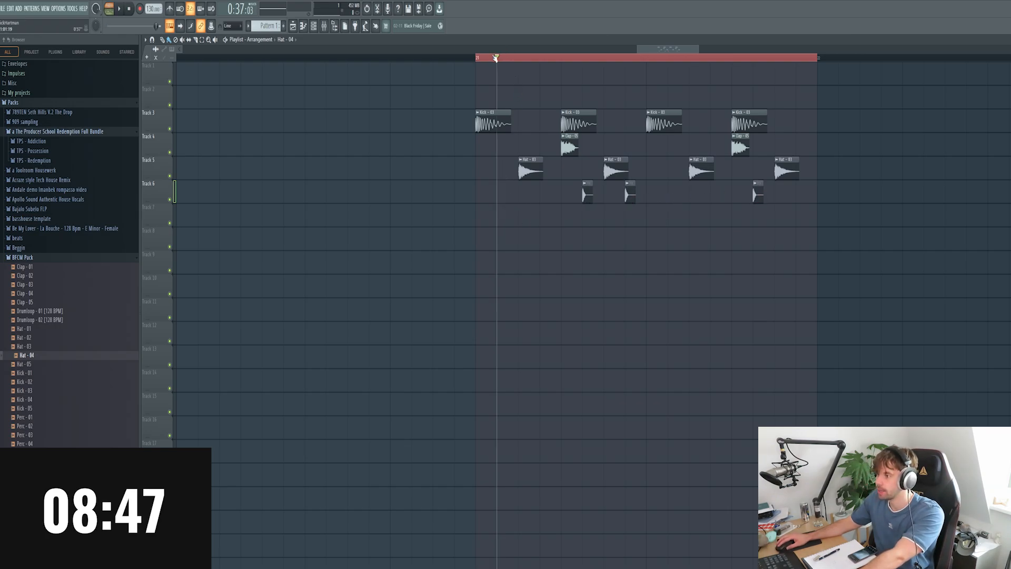
{"action": "right_click", "coordinate": [170, 176]}
{"action": "left_click", "coordinate": [170, 153]}
{"action": "left_click", "coordinate": [170, 200]}
{"action": "key", "text": "space"}
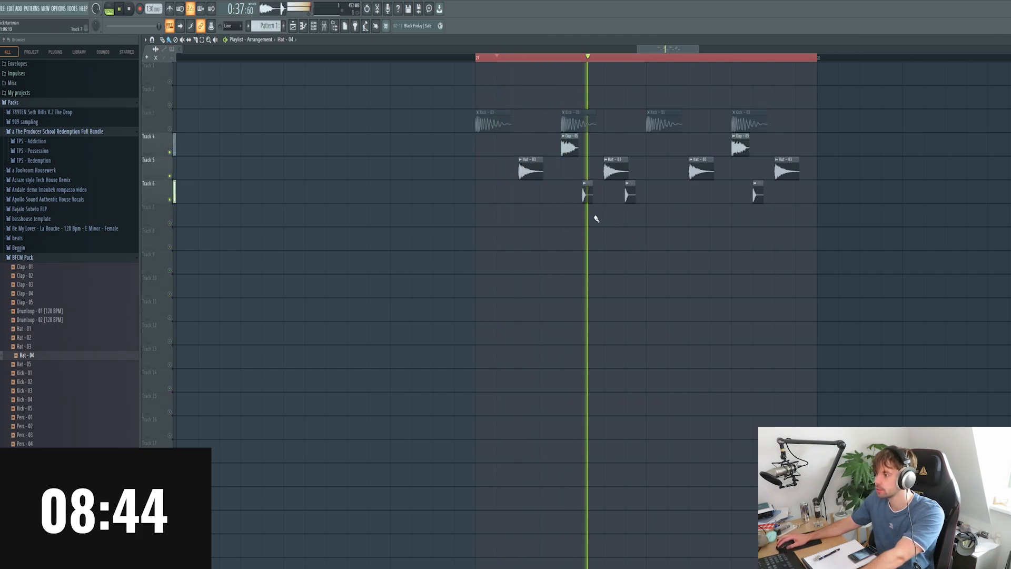
Nudge the three Hat - 04 clips slightly later, reactivate all tracks and stop playback.
{"action": "left_click_drag", "start_coordinate": [555, 199], "coordinate": [816, 204]}
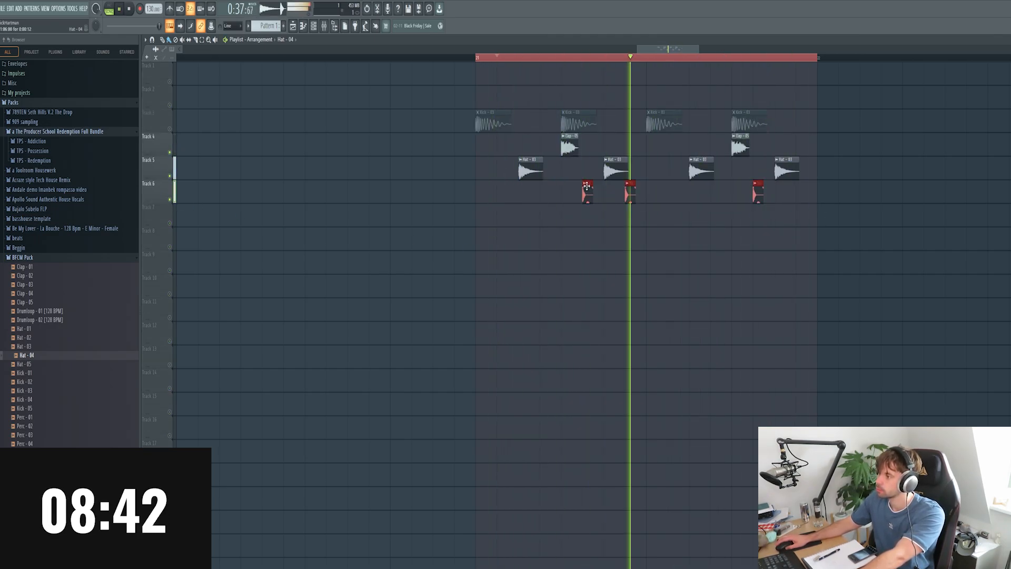
{"action": "left_click_drag", "start_coordinate": [587, 192], "coordinate": [589, 192]}
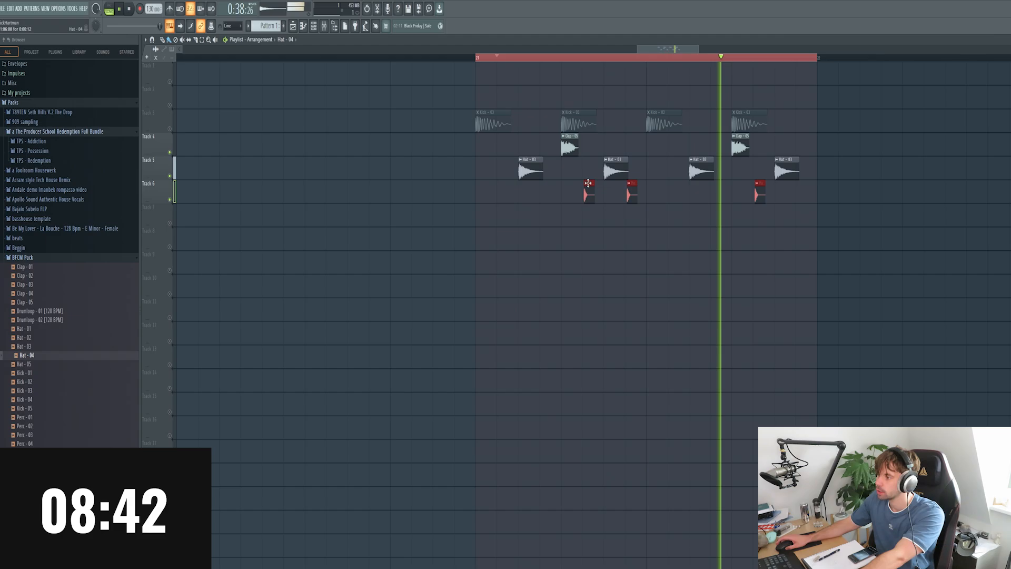
{"action": "right_click", "coordinate": [169, 176]}
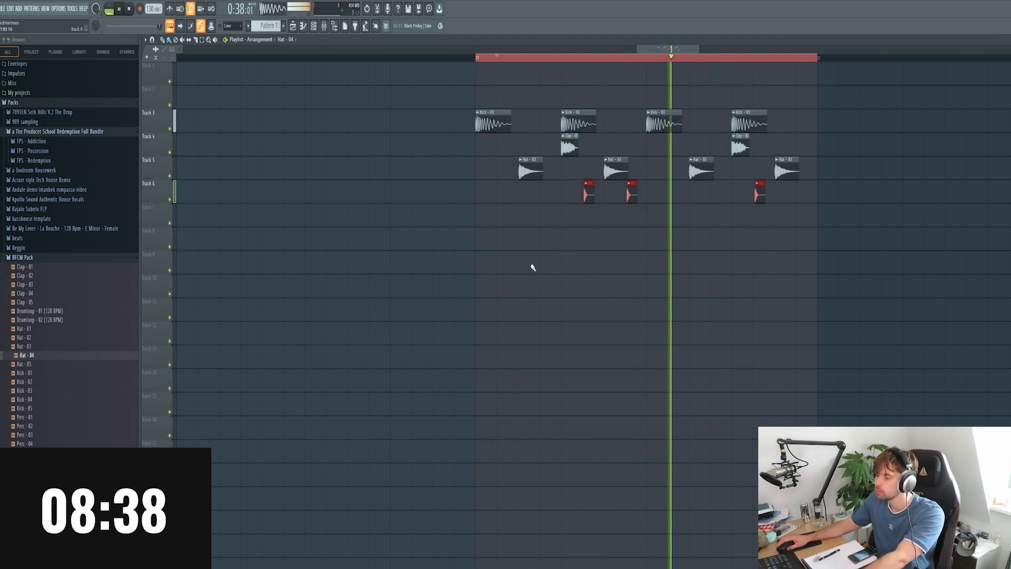
{"action": "key", "text": "space"}
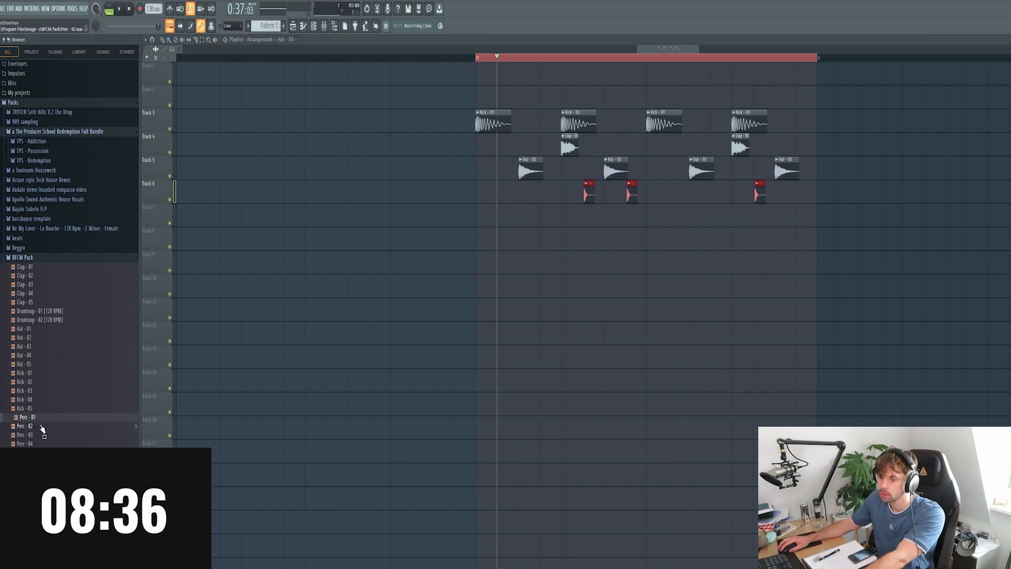
Place Perc - 01 hits around steps 8 and 10 of Track 7 and play the loop.
{"action": "left_click_drag", "start_coordinate": [42, 423], "coordinate": [594, 279]}
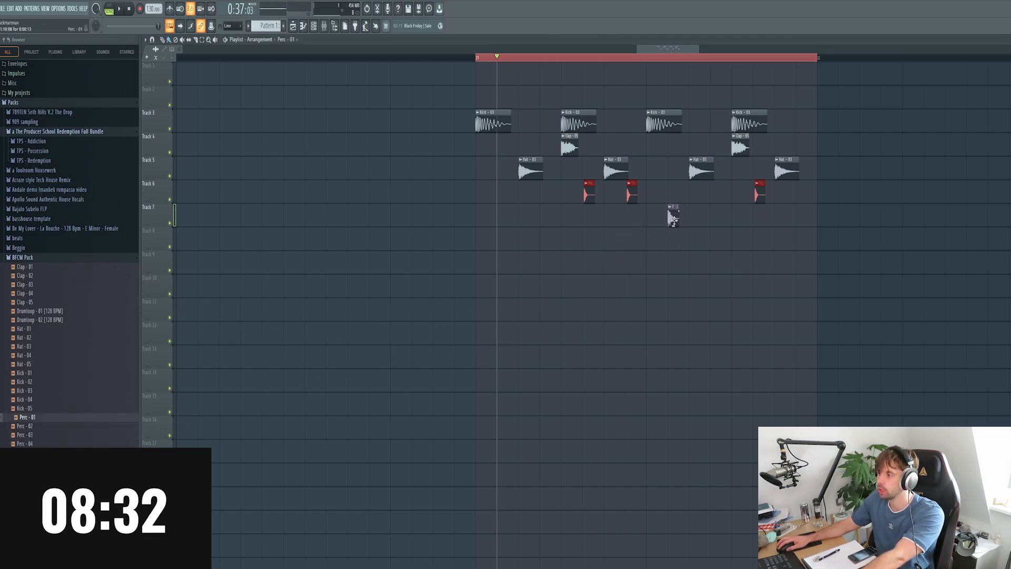
{"action": "left_click_drag", "start_coordinate": [672, 217], "coordinate": [628, 215]}
{"action": "key", "text": "space"}
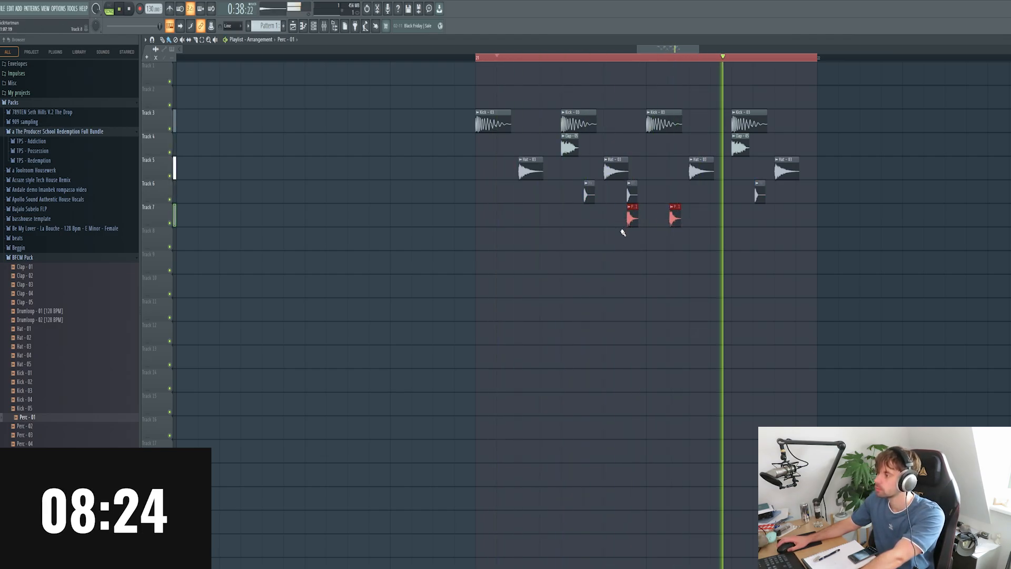
Pan the Perc - 01 channel 25% right and stop playback.
{"action": "double_click", "coordinate": [633, 216]}
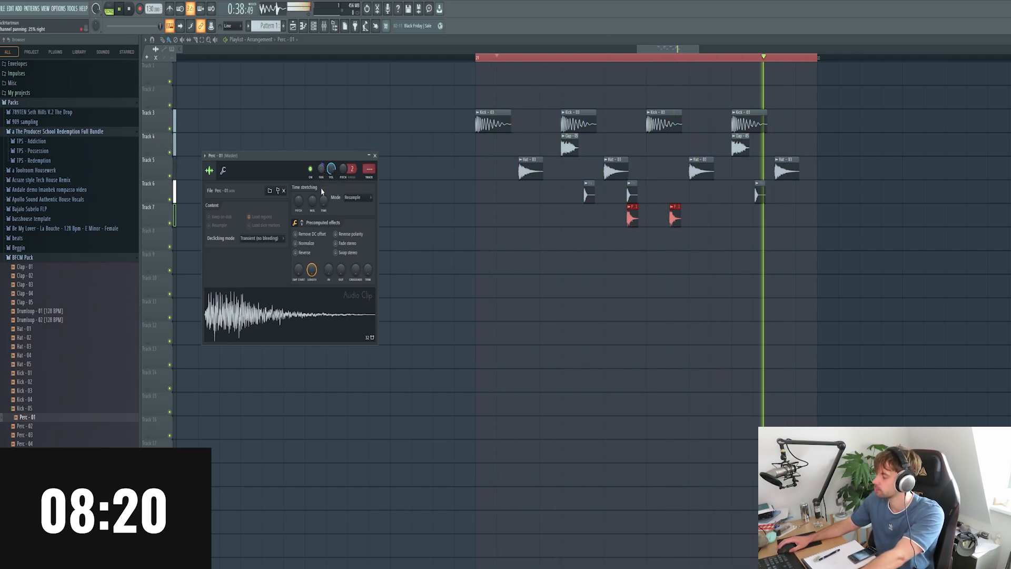
{"action": "left_click", "coordinate": [526, 311], "text": "ctrl"}
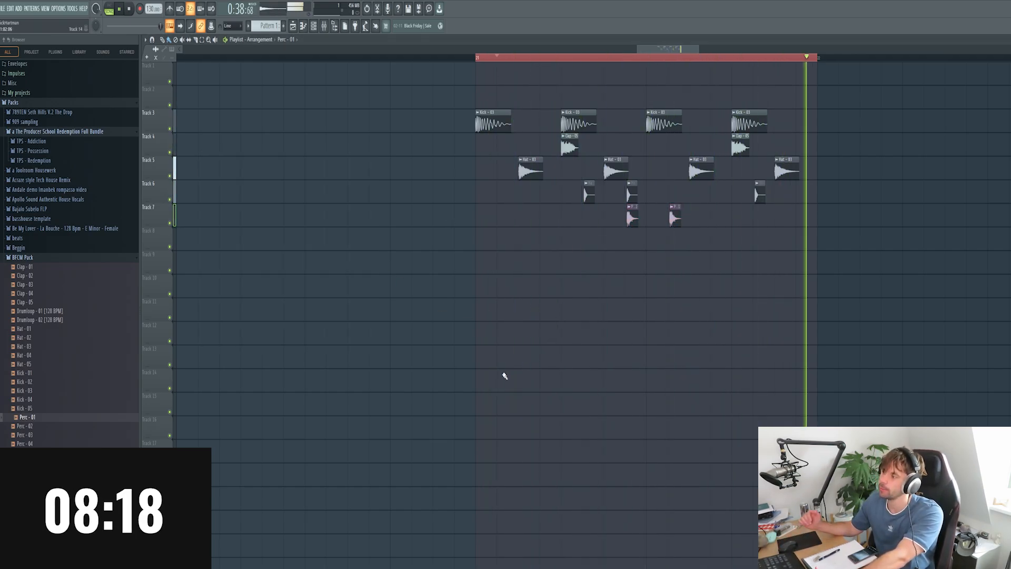
{"action": "key", "text": "space"}
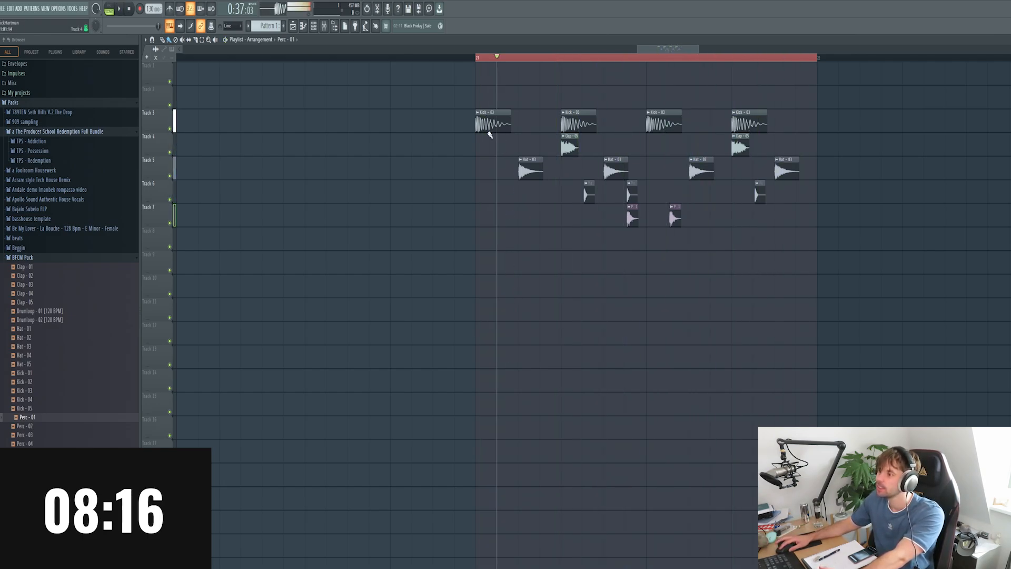
Assign the Kick - 03 and Clap - 05 channels to mixer tracks 5 and 6.
{"action": "double_click", "coordinate": [481, 121]}
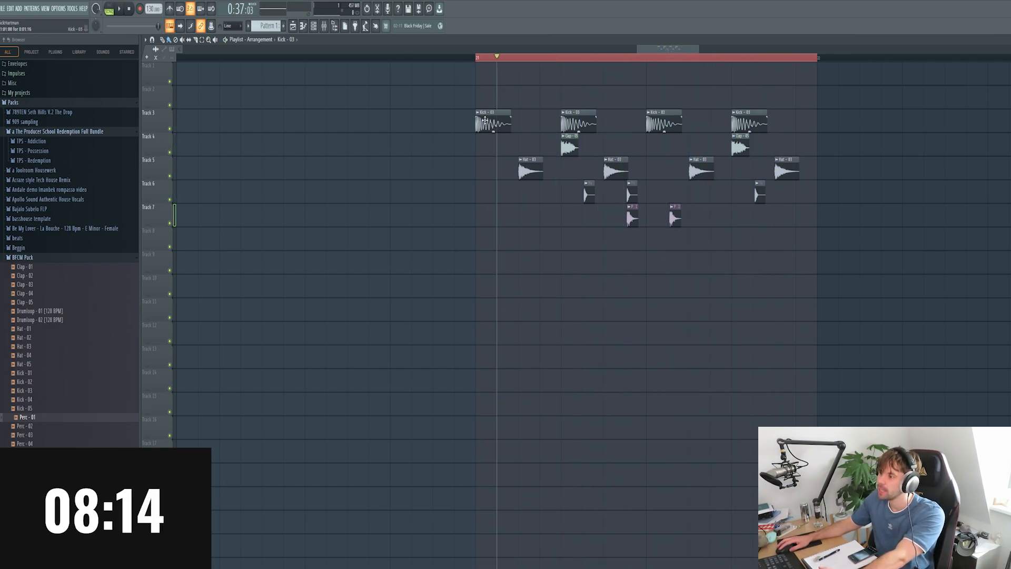
{"action": "key", "text": "ctrl+l"}
{"action": "key", "text": "F9"}
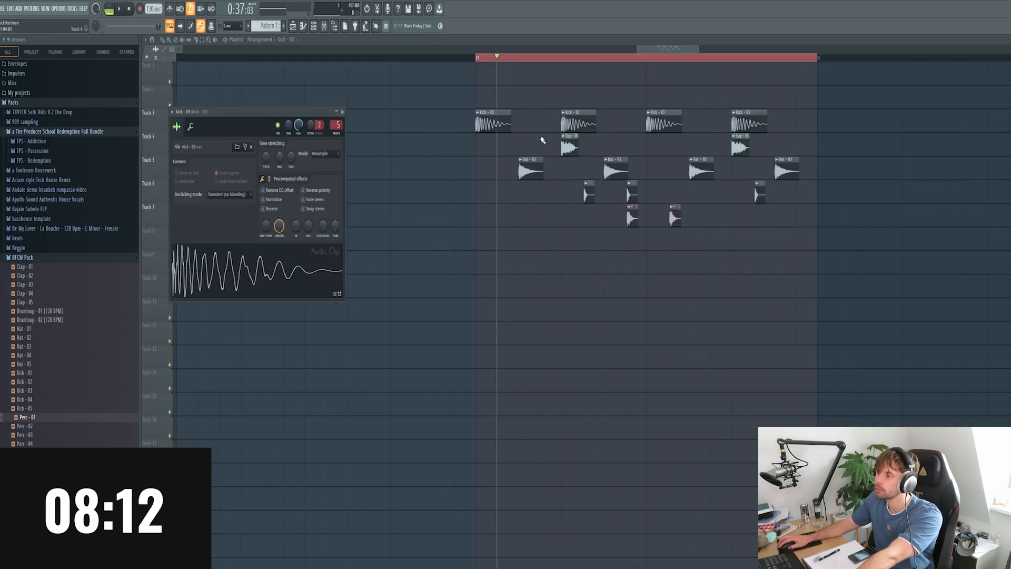
{"action": "double_click", "coordinate": [569, 145]}
{"action": "left_click", "coordinate": [344, 145]}
{"action": "key", "text": "F9"}
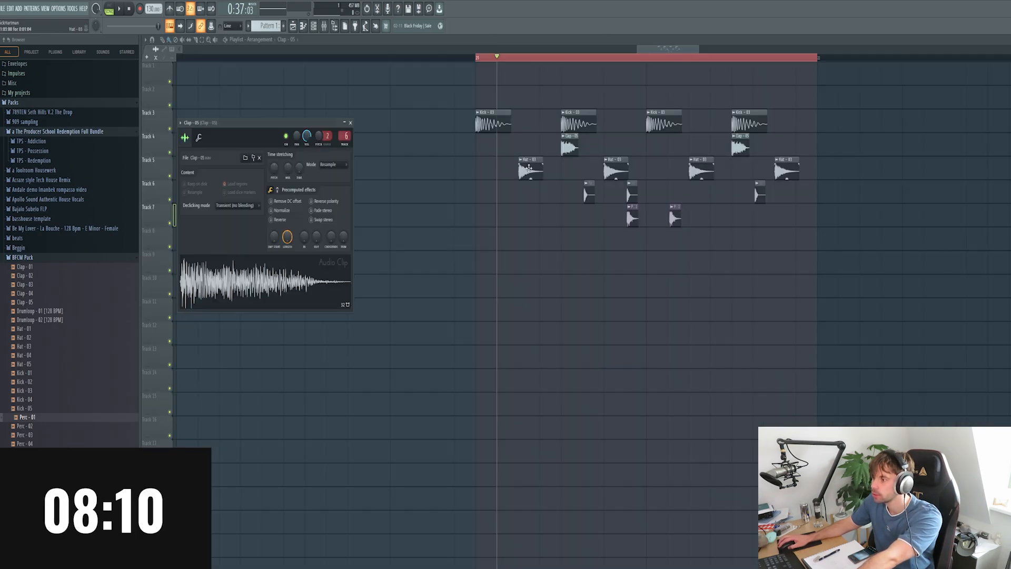
Assign the Hat - 03, Hat - 04 and Perc - 01 channels to mixer tracks 7, 8 and 9.
{"action": "double_click", "coordinate": [526, 170]}
{"action": "left_click", "coordinate": [352, 156]}
{"action": "key", "text": "F9"}
{"action": "double_click", "coordinate": [588, 193]}
{"action": "left_click", "coordinate": [361, 166]}
{"action": "key", "text": "F9"}
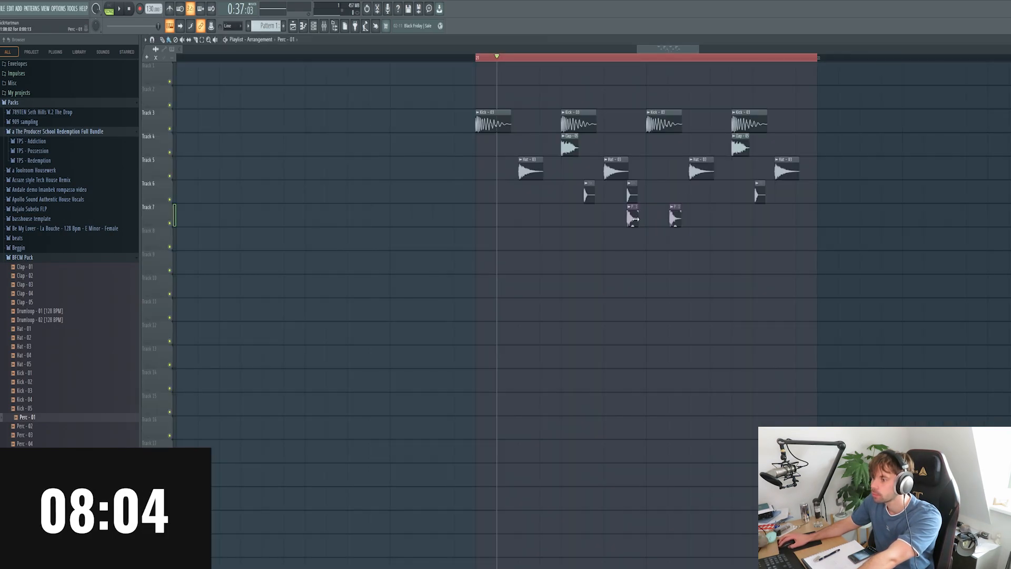
{"action": "double_click", "coordinate": [631, 217]}
{"action": "left_click", "coordinate": [370, 177]}
Route the clap, both hat and perc mixer tracks only to Insert 10 and rename that insert drumbuss.
{"action": "left_click", "coordinate": [270, 238], "text": "ctrl"}
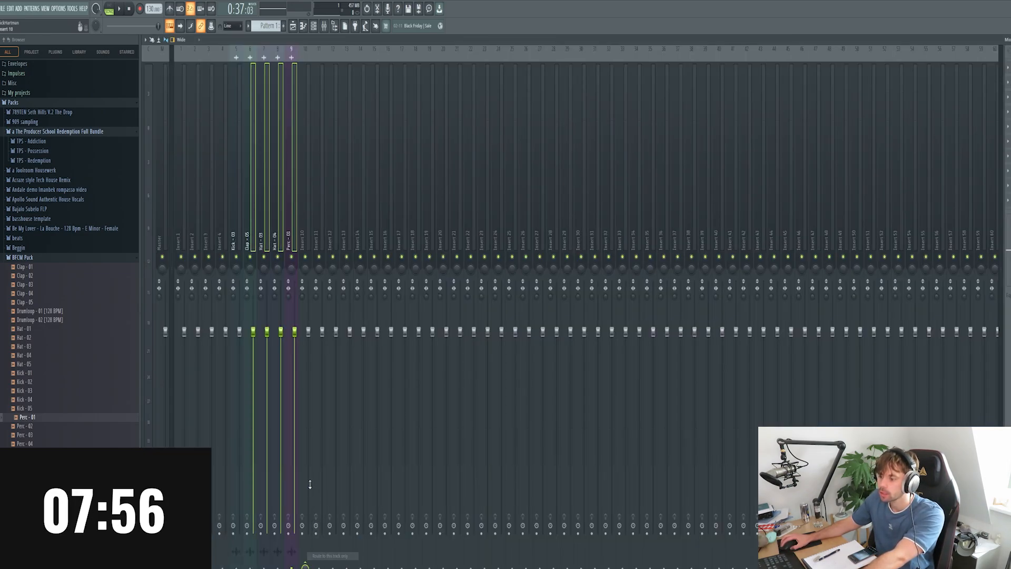
{"action": "left_click", "coordinate": [302, 211]}
{"action": "right_click", "coordinate": [310, 47]}
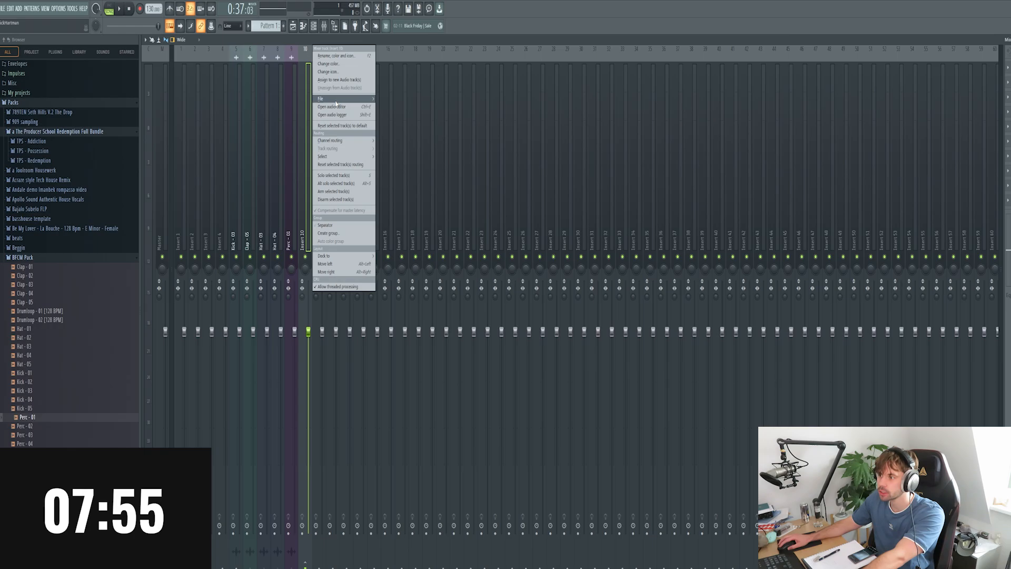
{"action": "left_click", "coordinate": [322, 58]}
{"action": "type", "text": "drumbuss"}
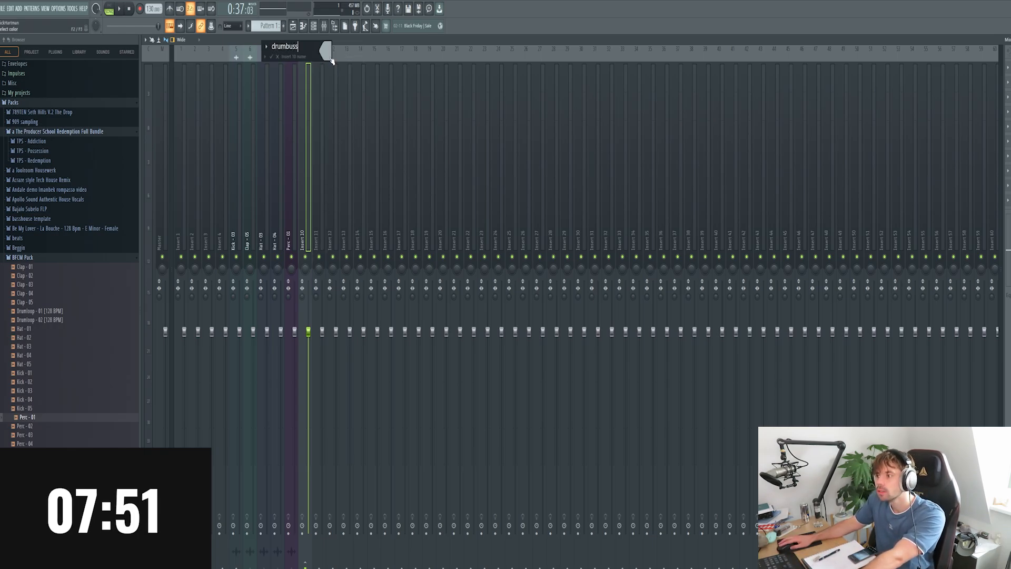
{"action": "key", "text": "Return"}
With only kick, clap and drumbuss audible, lower the Kick - 03 fader and set the Clap - 05 fader to 72% (-6.6 dB).
{"action": "right_click", "coordinate": [235, 257]}
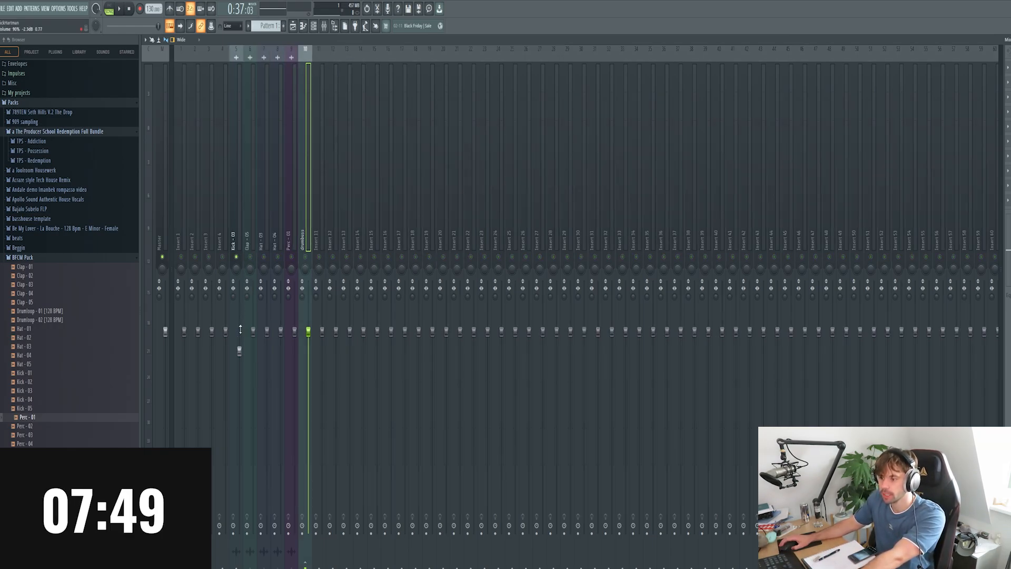
{"action": "scroll", "coordinate": [239, 329], "scroll_direction": "down", "scroll_amount": 2}
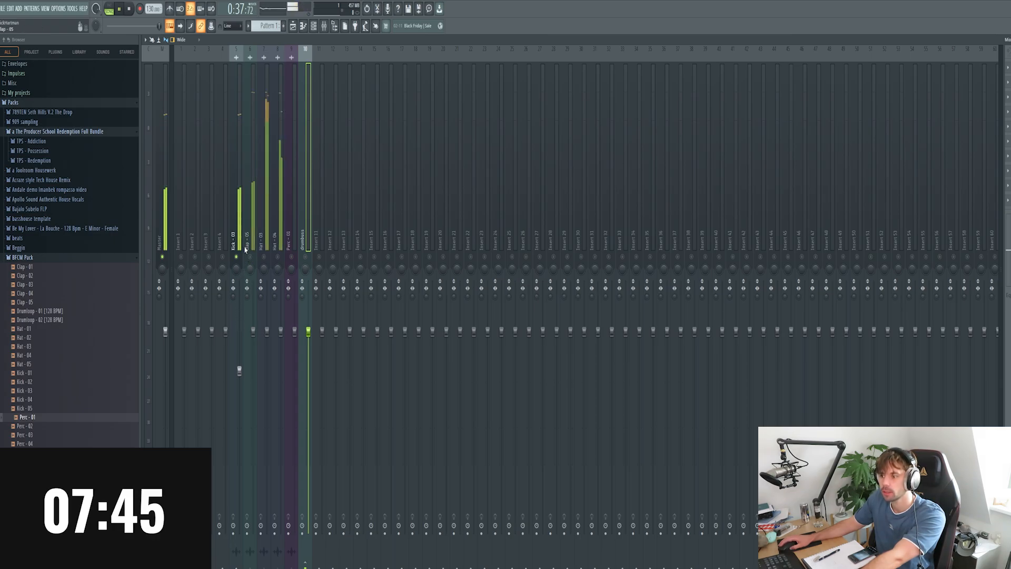
{"action": "left_click_drag", "start_coordinate": [255, 331], "coordinate": [254, 387]}
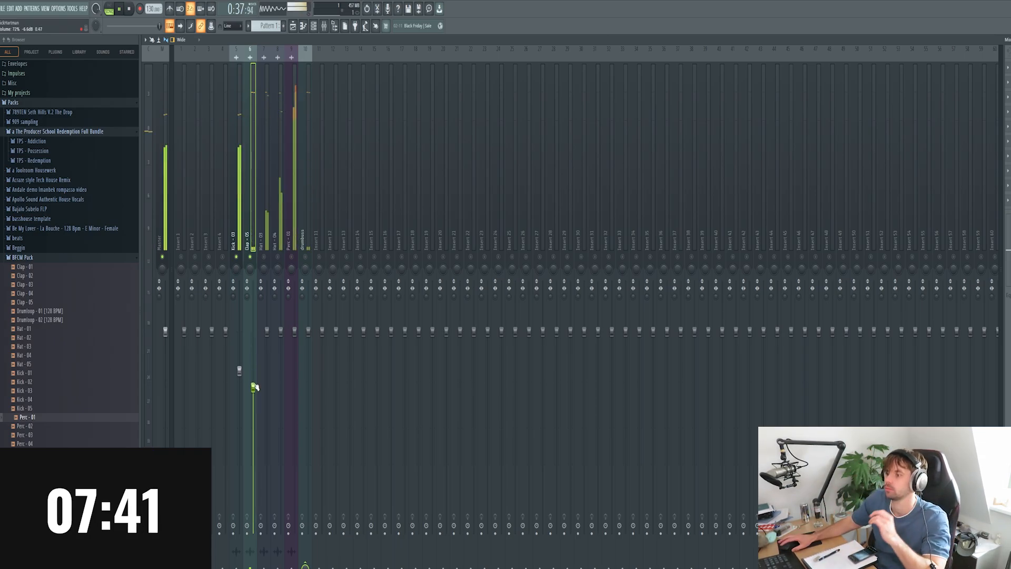
{"action": "left_click", "coordinate": [305, 257]}
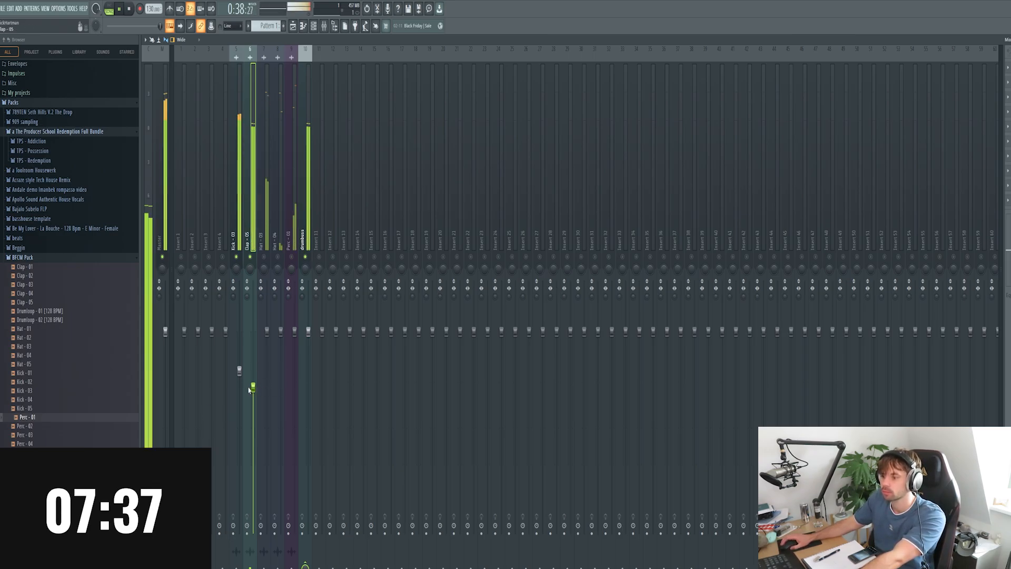
Lower the Clap - 05 fader further, bring in both hats and the perc, and lower their faders, with Hat - 04 at 69% (-7.5 dB).
{"action": "left_click_drag", "start_coordinate": [254, 392], "coordinate": [254, 396]}
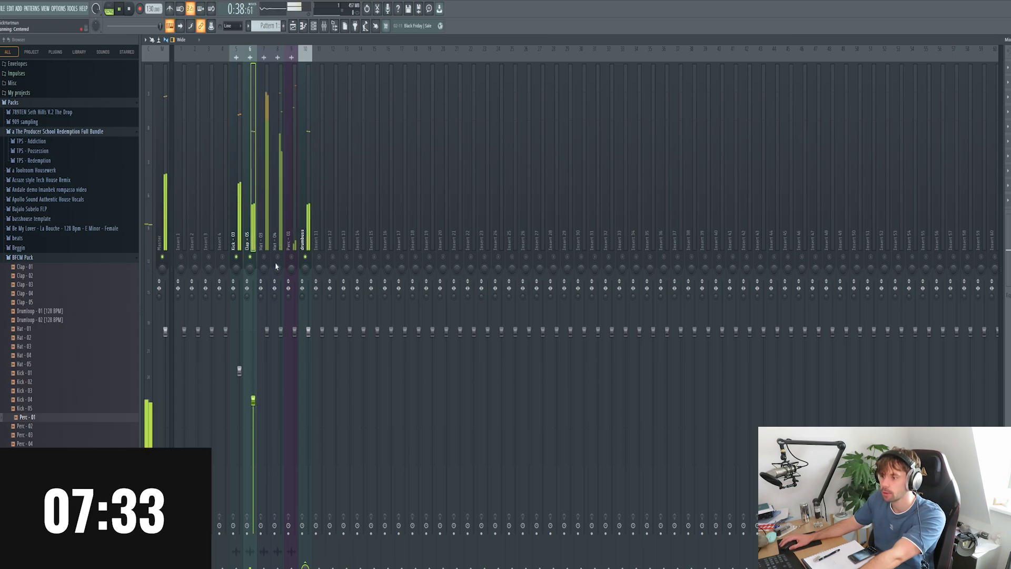
{"action": "left_click_drag", "start_coordinate": [267, 331], "coordinate": [292, 340]}
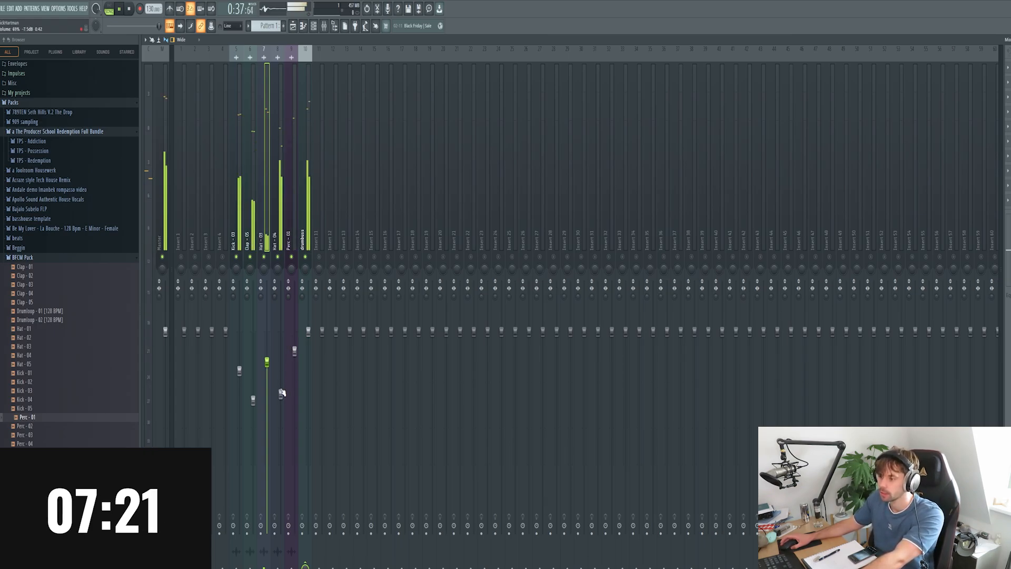
Load BitterSweet v3 in the first effect slot of the drumbuss track and set its amount to about 2.9% towards Bitter.
{"action": "left_click", "coordinate": [302, 206]}
{"action": "key", "text": "space"}
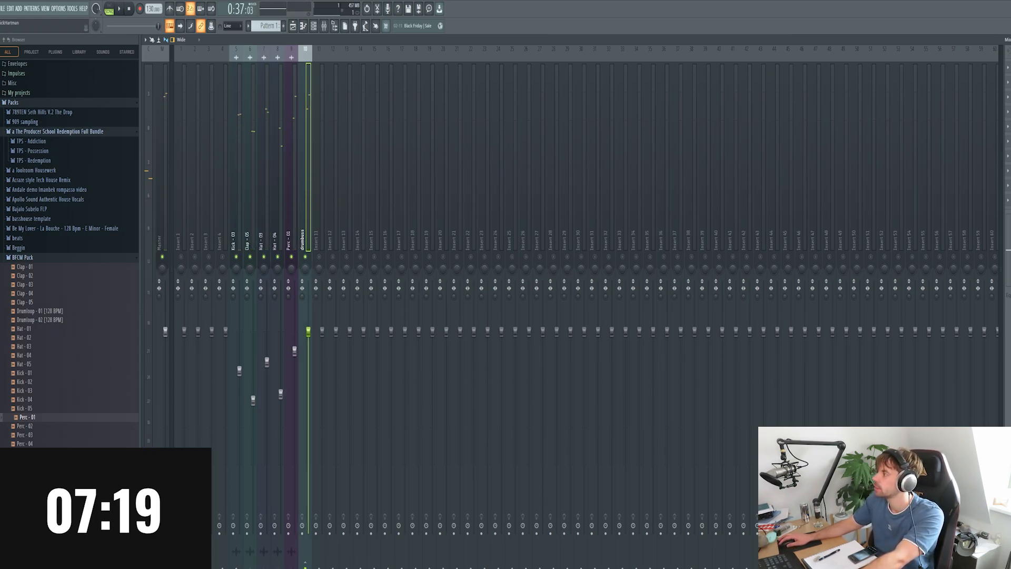
{"action": "left_click", "coordinate": [1008, 67]}
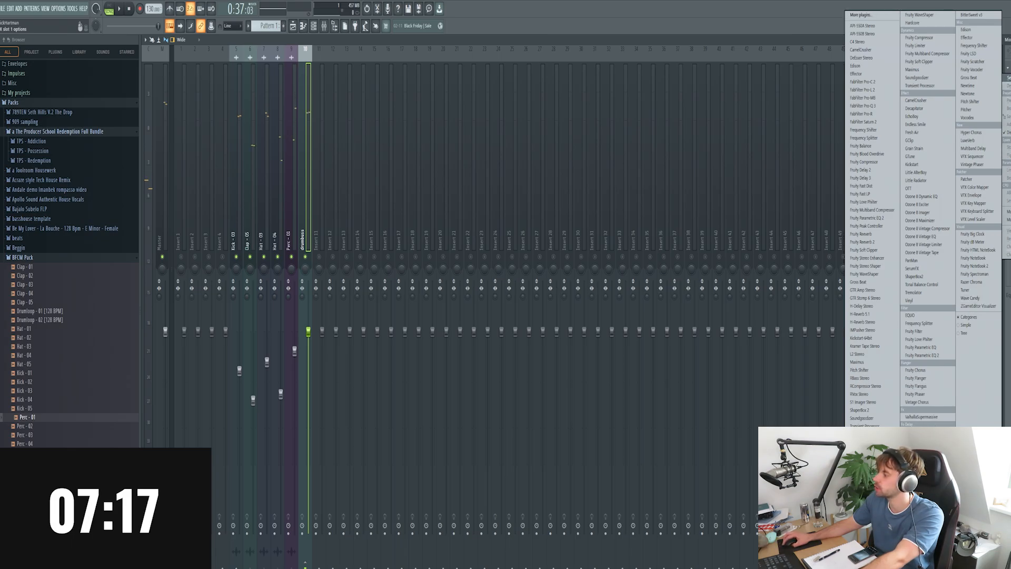
{"action": "left_click", "coordinate": [971, 15]}
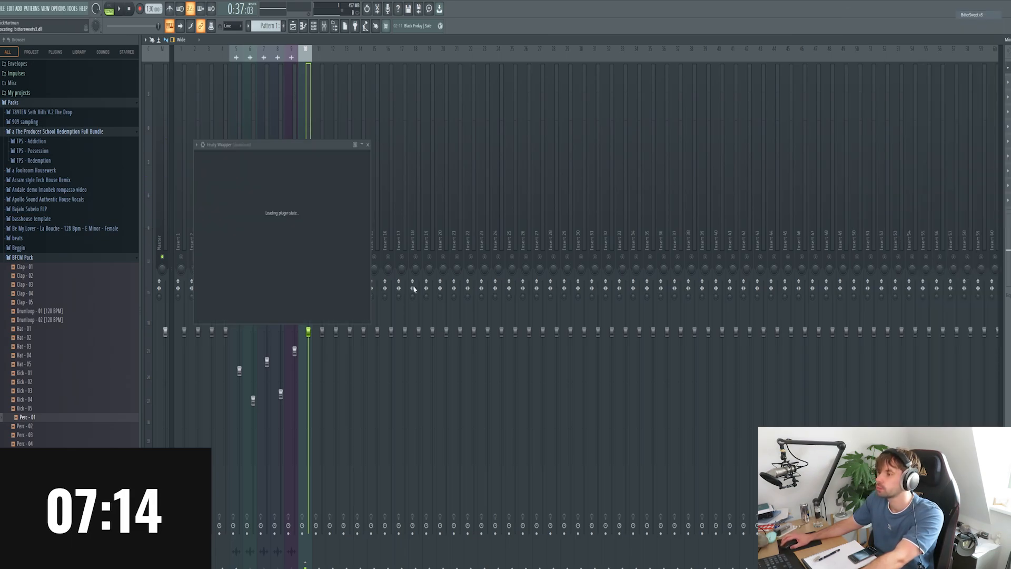
{"action": "key", "text": "space"}
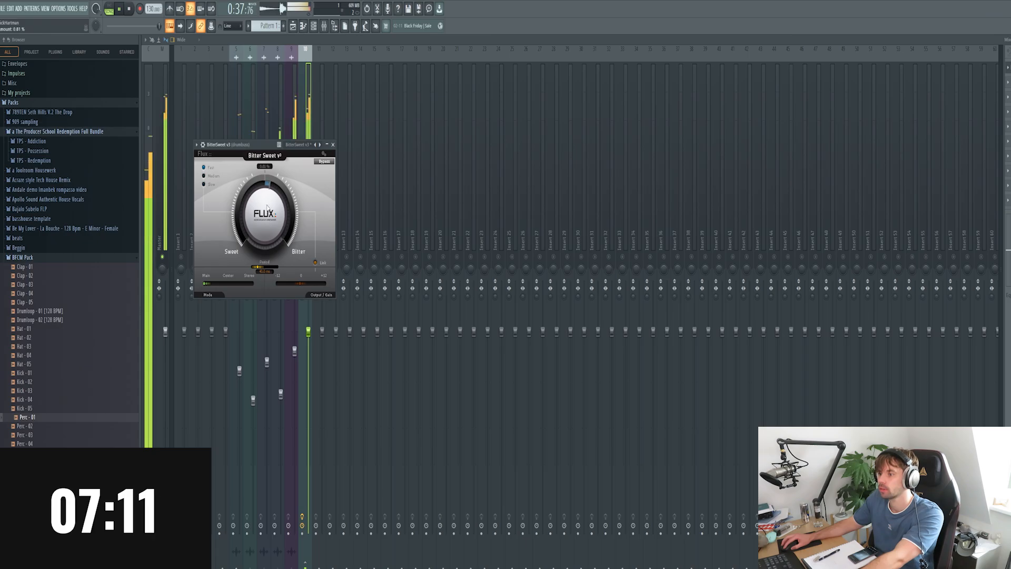
{"action": "left_click_drag", "start_coordinate": [266, 199], "coordinate": [281, 181]}
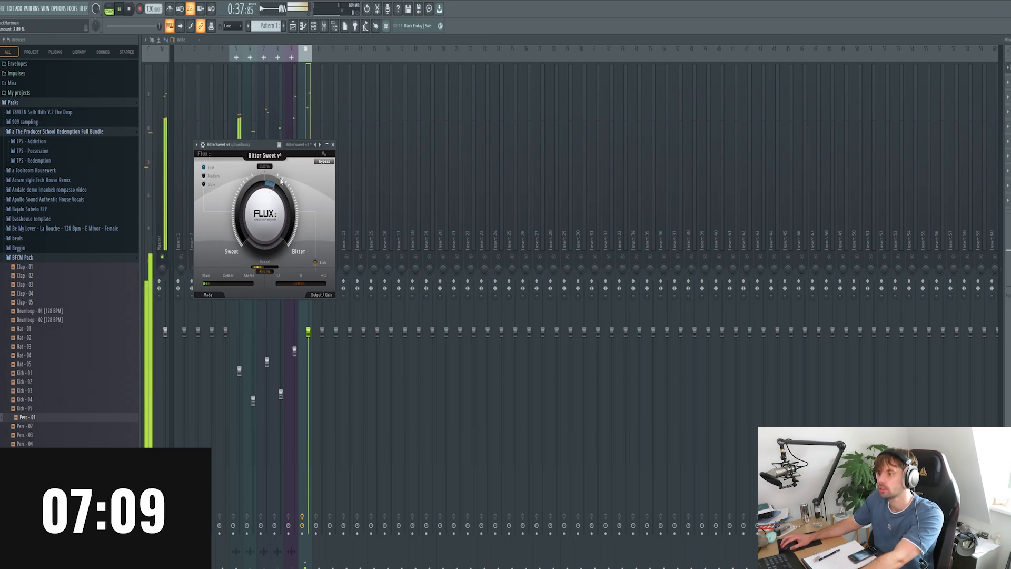
{"action": "key", "text": "space"}
{"action": "left_click", "coordinate": [332, 144]}
Return to the playlist, switch to Splice and search its sounds for "chants".
{"action": "key", "text": "F5"}
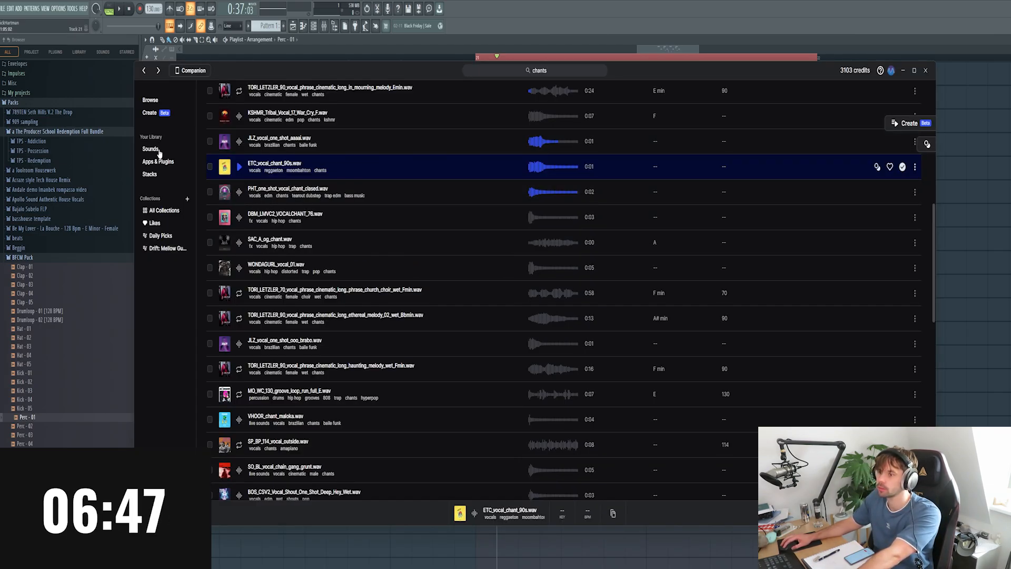
{"action": "left_click", "coordinate": [157, 150]}
{"action": "left_click", "coordinate": [557, 73]}
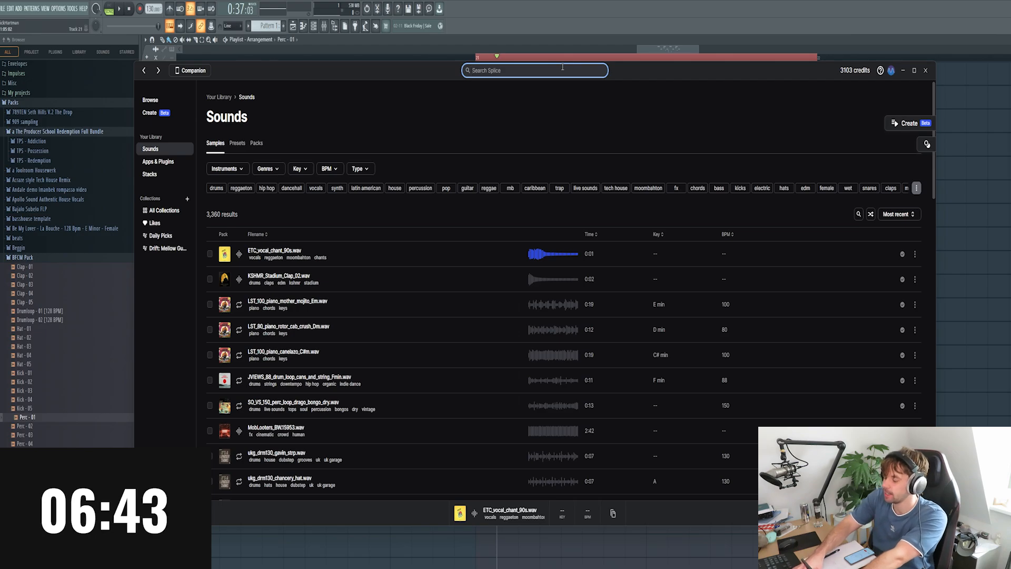
{"action": "key", "text": "Return"}
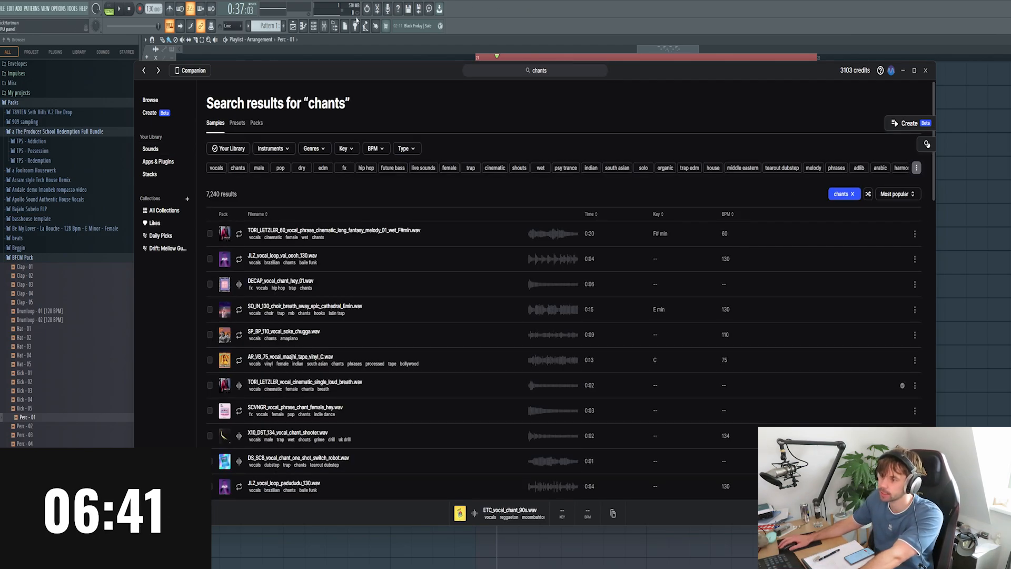
Audition the vocal samples in the chants results, from the Maajhi tape vocal down to the DS_SCB one-shot, and replay X10_DST_134_vocal_chant_shooter.wav.
{"action": "left_click", "coordinate": [239, 310]}
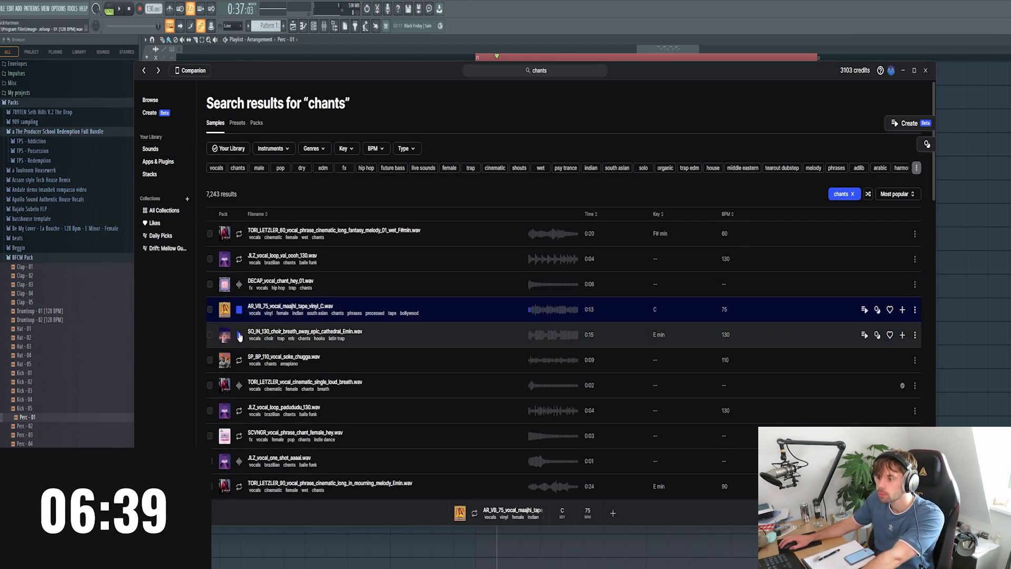
{"action": "left_click", "coordinate": [239, 335]}
{"action": "left_click", "coordinate": [239, 360]}
{"action": "left_click", "coordinate": [239, 385]}
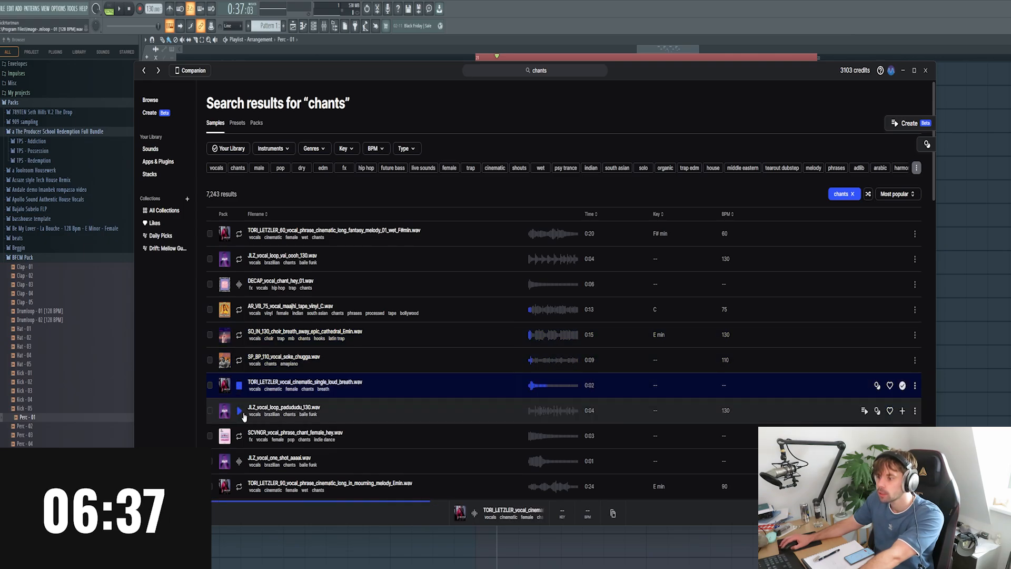
{"action": "left_click", "coordinate": [239, 411]}
{"action": "left_click", "coordinate": [239, 436]}
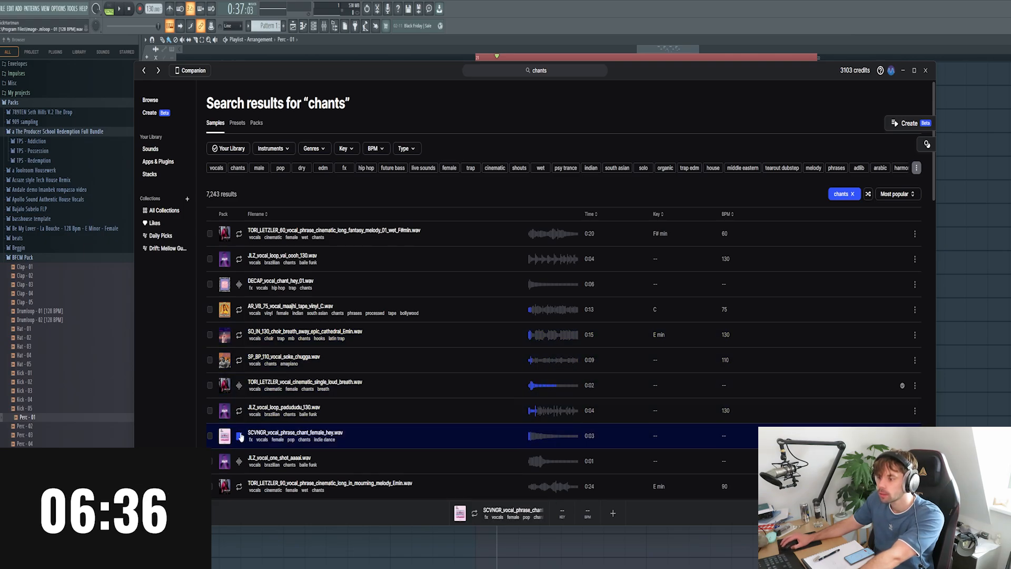
{"action": "left_click", "coordinate": [239, 461]}
{"action": "scroll", "coordinate": [240, 456], "scroll_direction": "down", "scroll_amount": 1}
{"action": "left_click", "coordinate": [239, 443]}
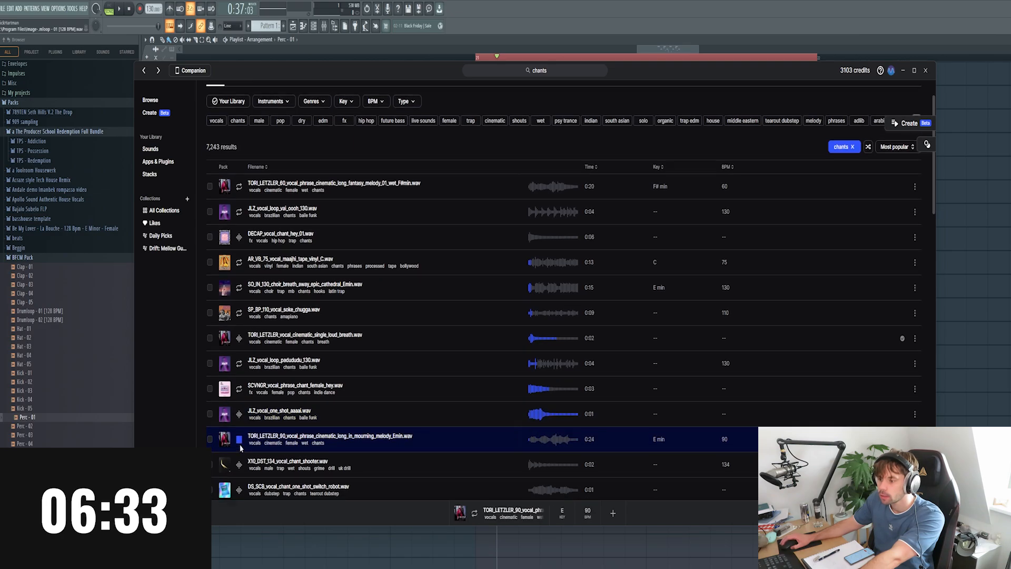
{"action": "scroll", "coordinate": [241, 445], "scroll_direction": "down", "scroll_amount": 1}
{"action": "left_click", "coordinate": [239, 428]}
{"action": "scroll", "coordinate": [240, 433], "scroll_direction": "down", "scroll_amount": 1}
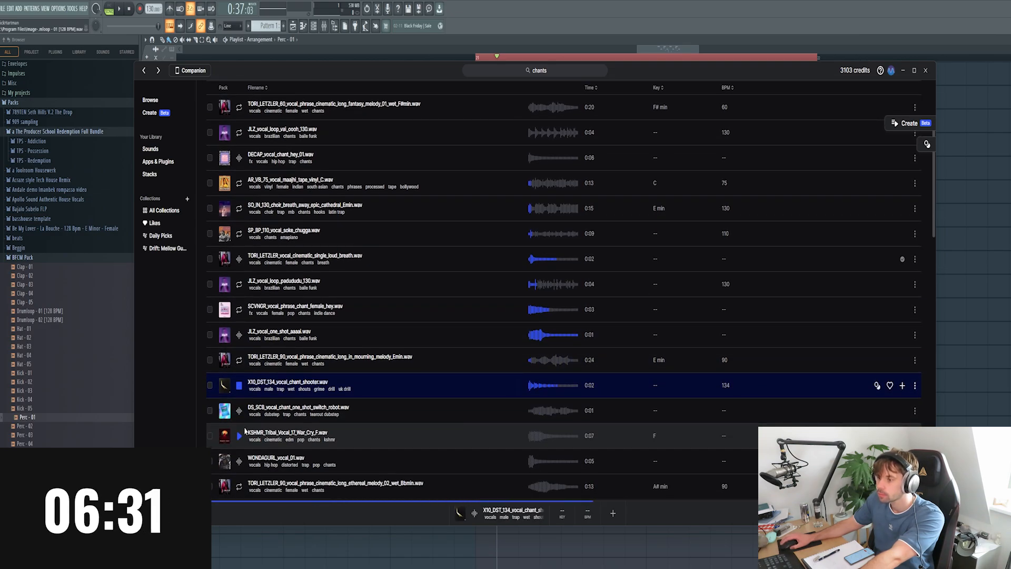
{"action": "left_click", "coordinate": [244, 410]}
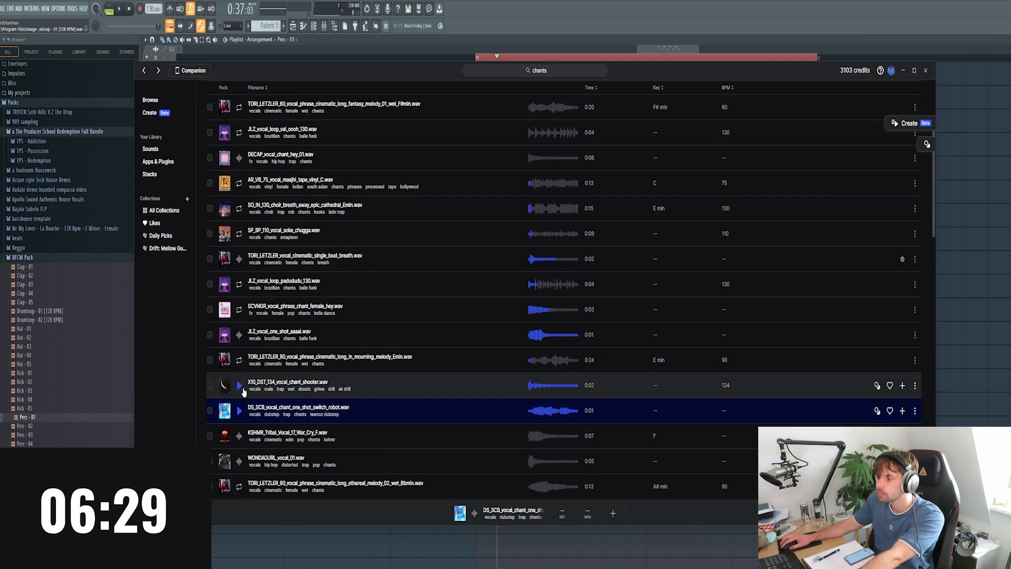
{"action": "left_click", "coordinate": [240, 359]}
{"action": "left_click", "coordinate": [240, 384]}
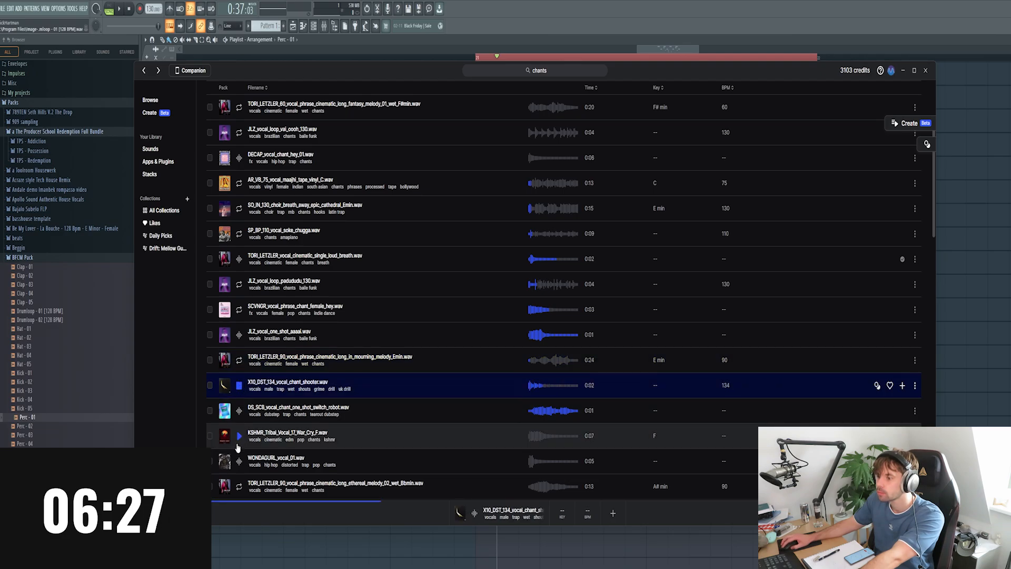
Add X10_DST_134_vocal_chant_shooter.wav to the Splice library, place it on playlist Track 9 and set its sample tempo to 134 BPM.
{"action": "left_click", "coordinate": [902, 386]}
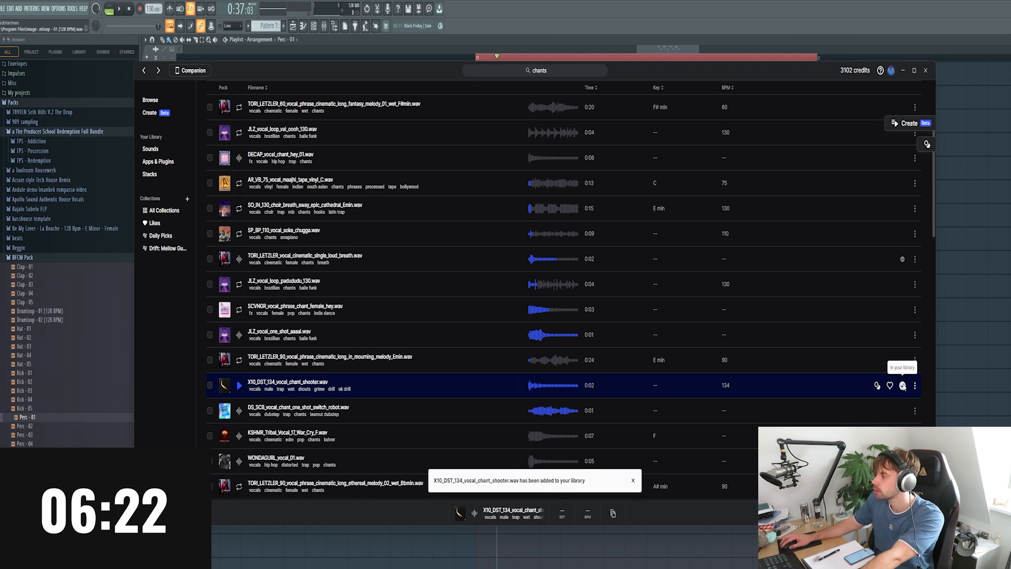
{"action": "left_click_drag", "start_coordinate": [902, 386], "coordinate": [592, 256]}
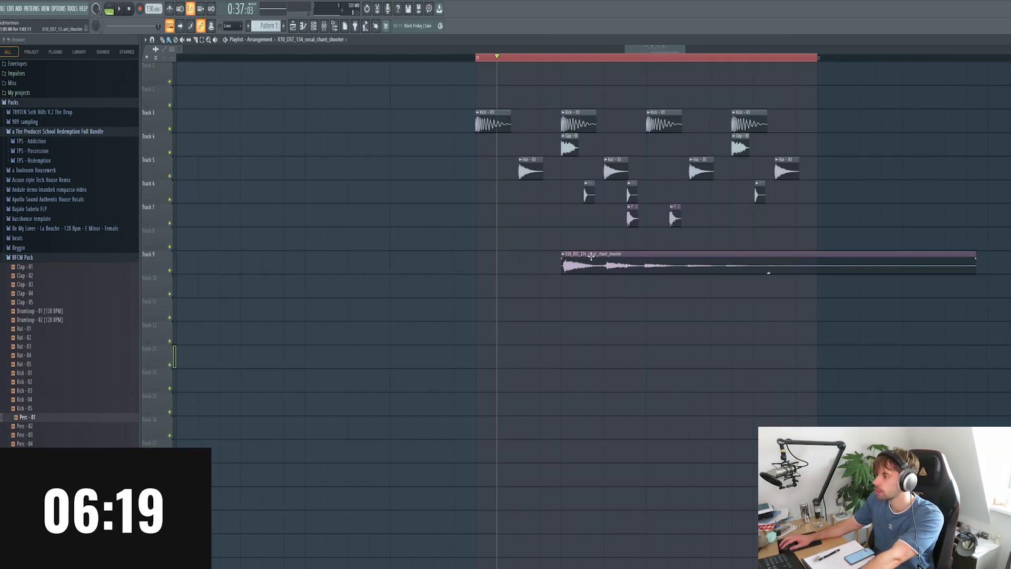
{"action": "double_click", "coordinate": [591, 257]}
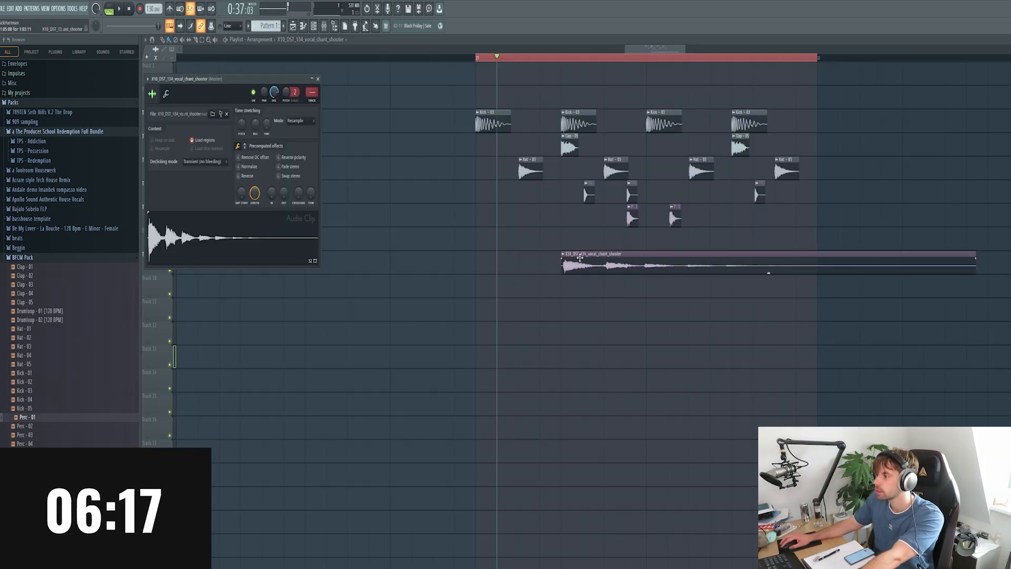
{"action": "left_click", "coordinate": [563, 254]}
{"action": "left_click", "coordinate": [631, 317]}
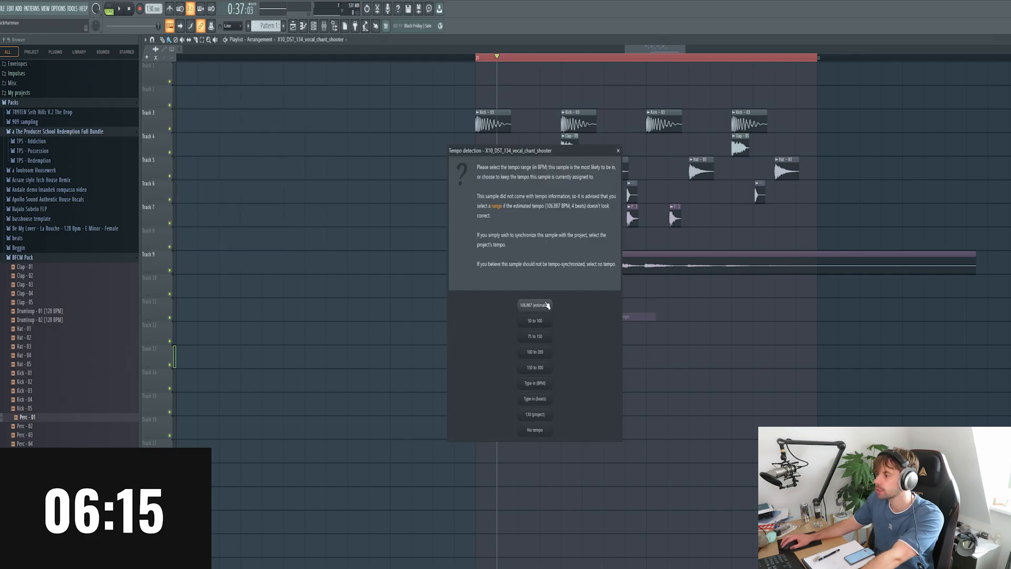
{"action": "left_click", "coordinate": [542, 368]}
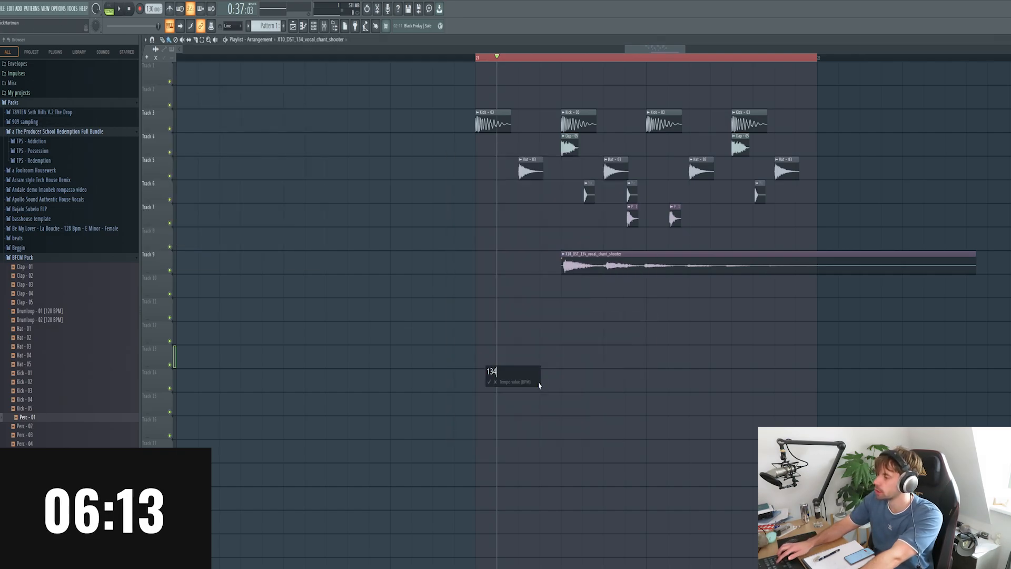
Move the X10 vocal chant clip to start with the third Hat - 03 hit and trim its end to the end of the loop.
{"action": "left_click_drag", "start_coordinate": [597, 262], "coordinate": [724, 275]}
{"action": "key", "text": "space"}
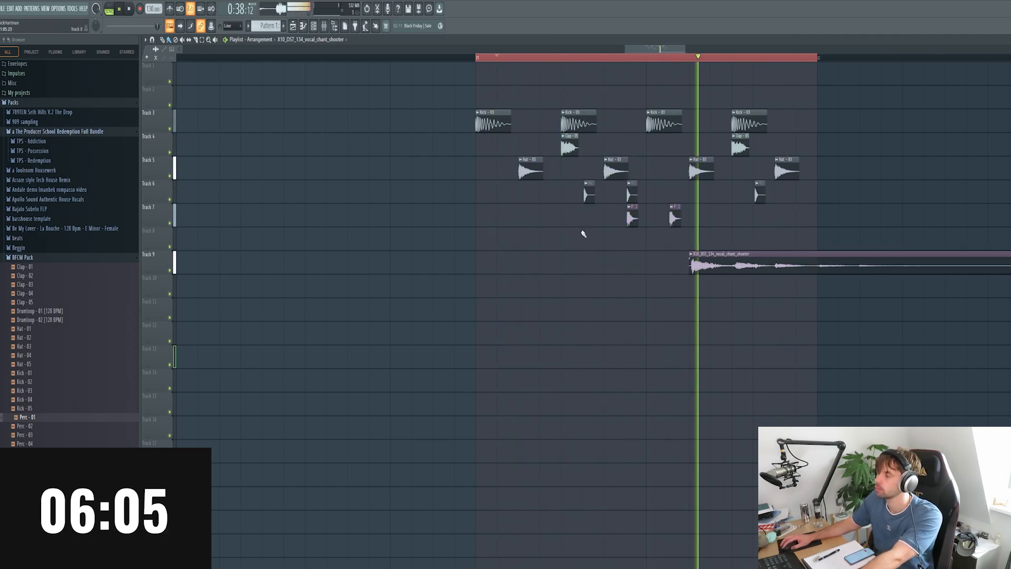
{"action": "scroll", "coordinate": [617, 390], "scroll_direction": "down", "scroll_amount": 3}
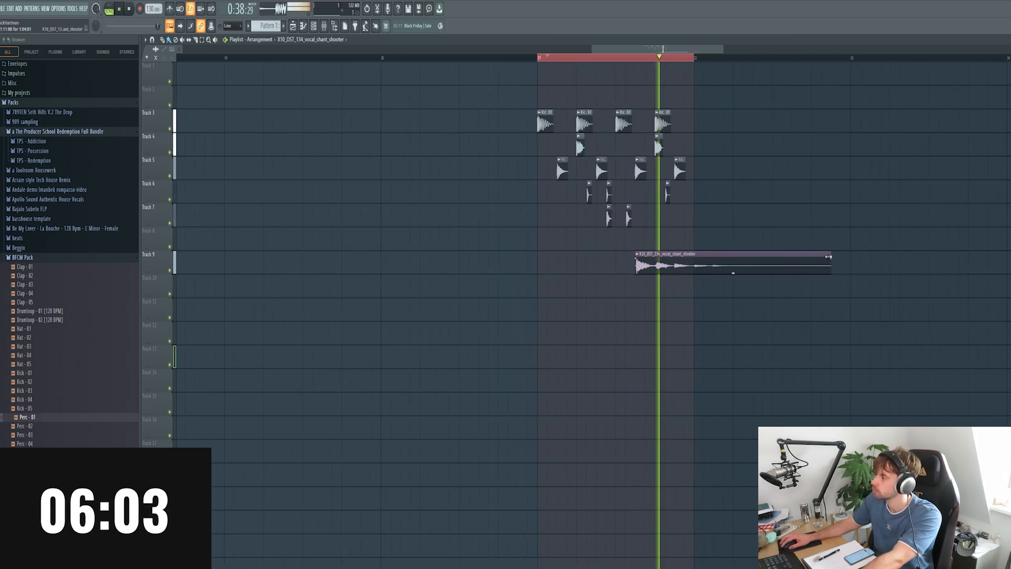
{"action": "left_click_drag", "start_coordinate": [829, 268], "coordinate": [690, 284]}
{"action": "key", "text": "space"}
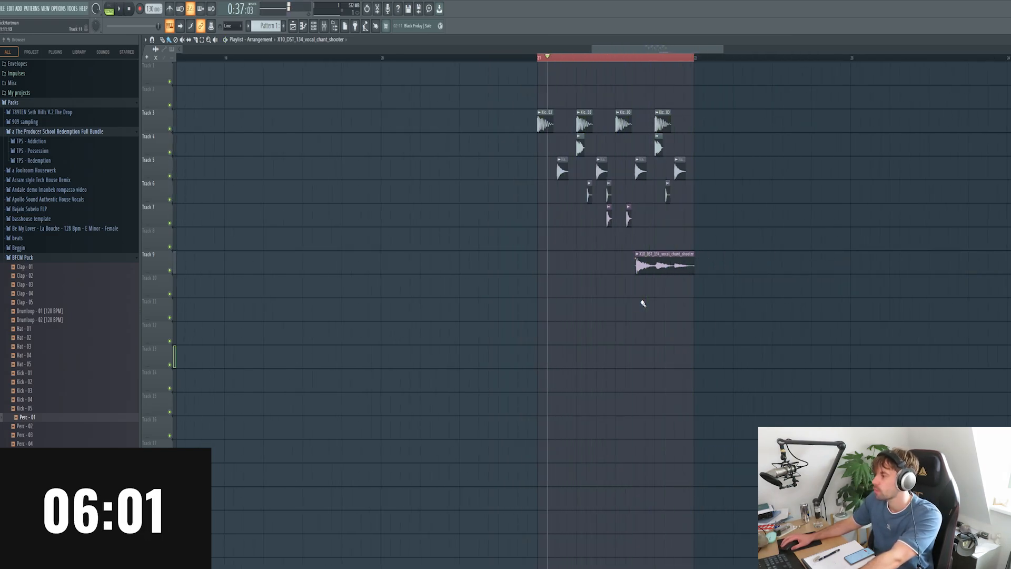
Switch back to Splice and audition JLZ_vocal_one_shot_ooo_brabo.wav and ETC_vocal_chant_90s.wav.
{"action": "key", "text": "alt+Tab"}
{"action": "scroll", "coordinate": [256, 451], "scroll_direction": "down", "scroll_amount": 3}
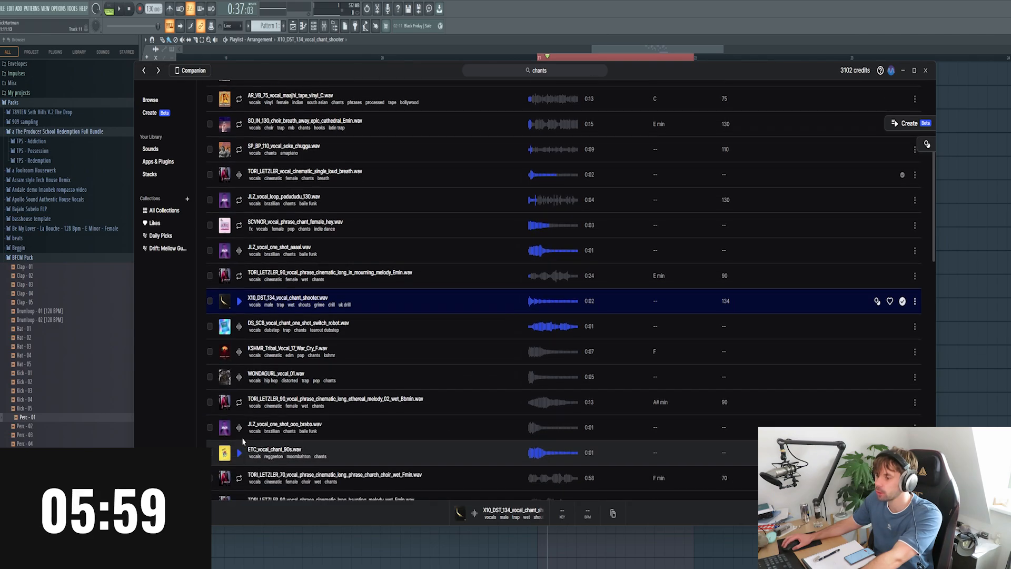
{"action": "left_click", "coordinate": [240, 450]}
{"action": "left_click", "coordinate": [240, 431]}
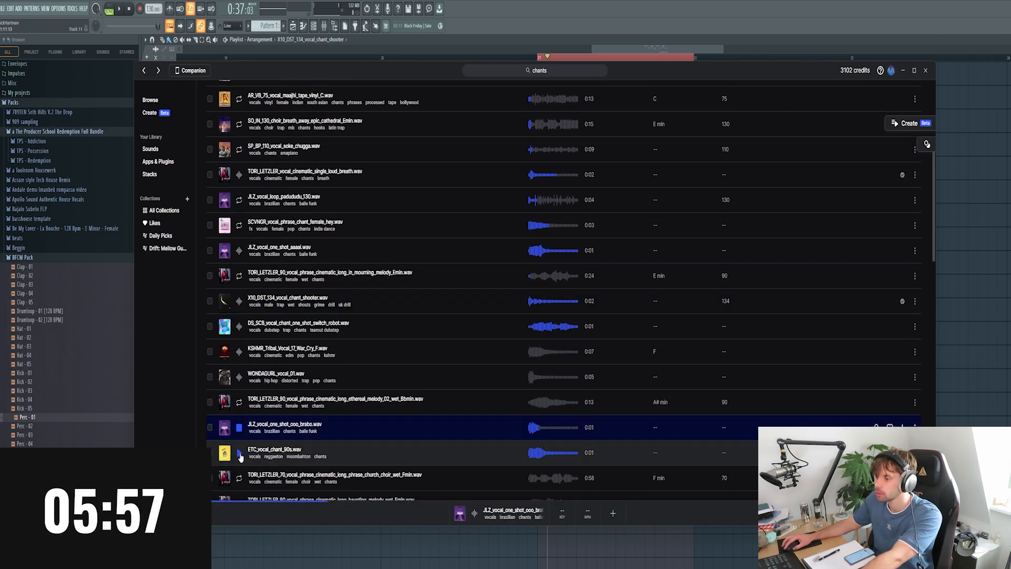
{"action": "left_click", "coordinate": [240, 454]}
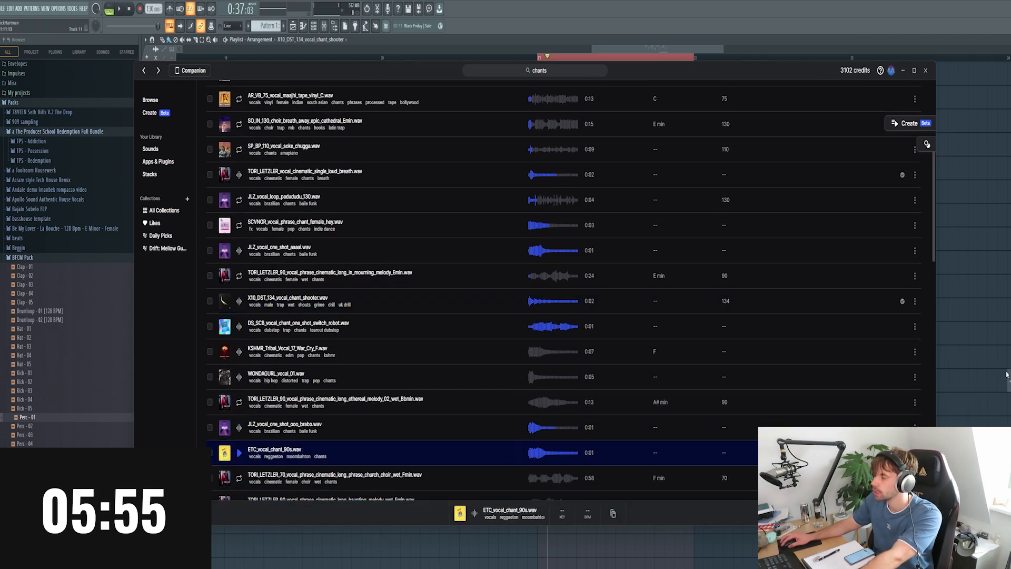
Place ETC_vocal_chant_90s on playlist Track 9, starting with the last Hat - 03 hit, and play the loop.
{"action": "left_click_drag", "start_coordinate": [1006, 375], "coordinate": [699, 262]}
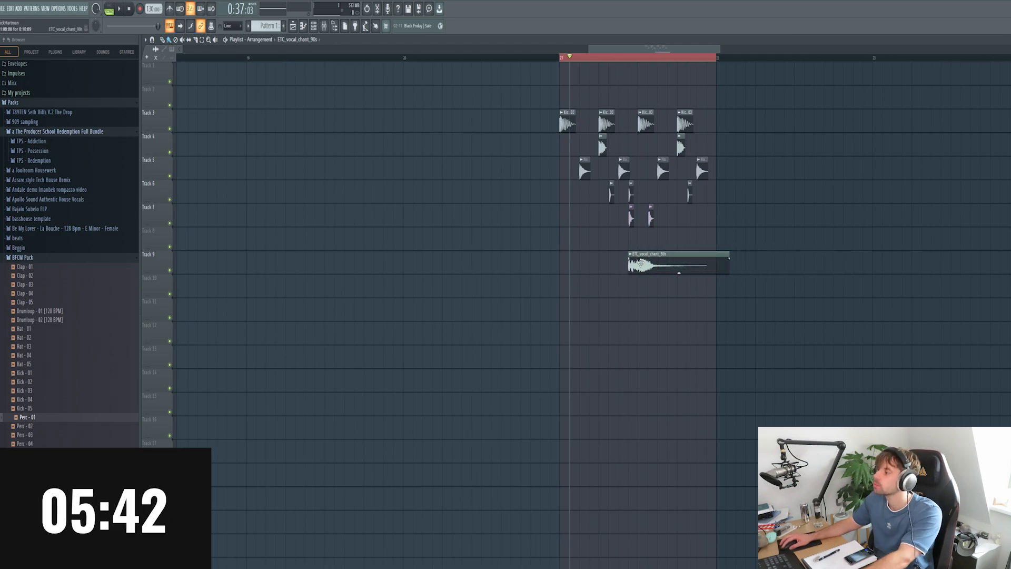
{"action": "left_click_drag", "start_coordinate": [639, 262], "coordinate": [707, 265]}
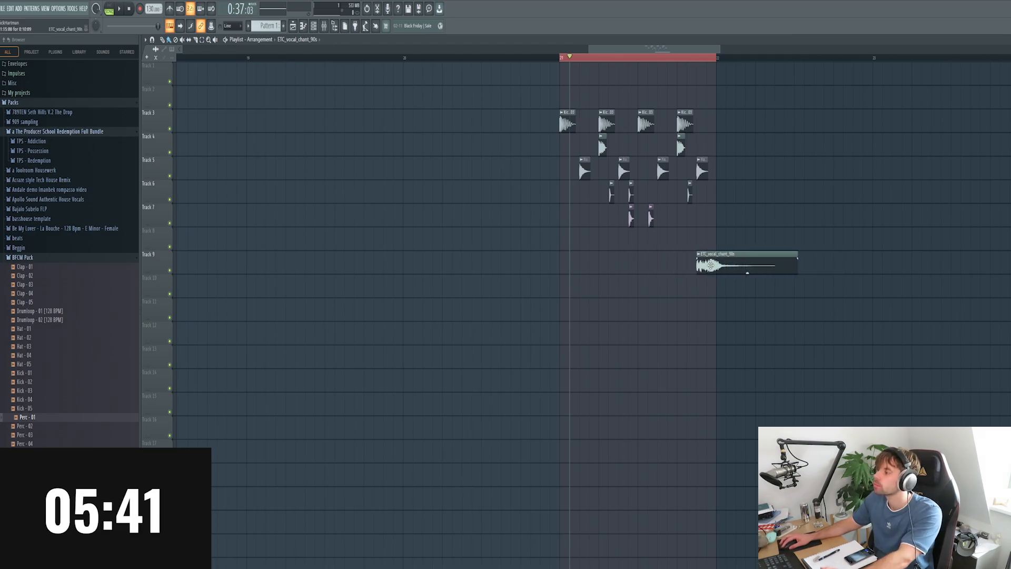
{"action": "key", "text": "space"}
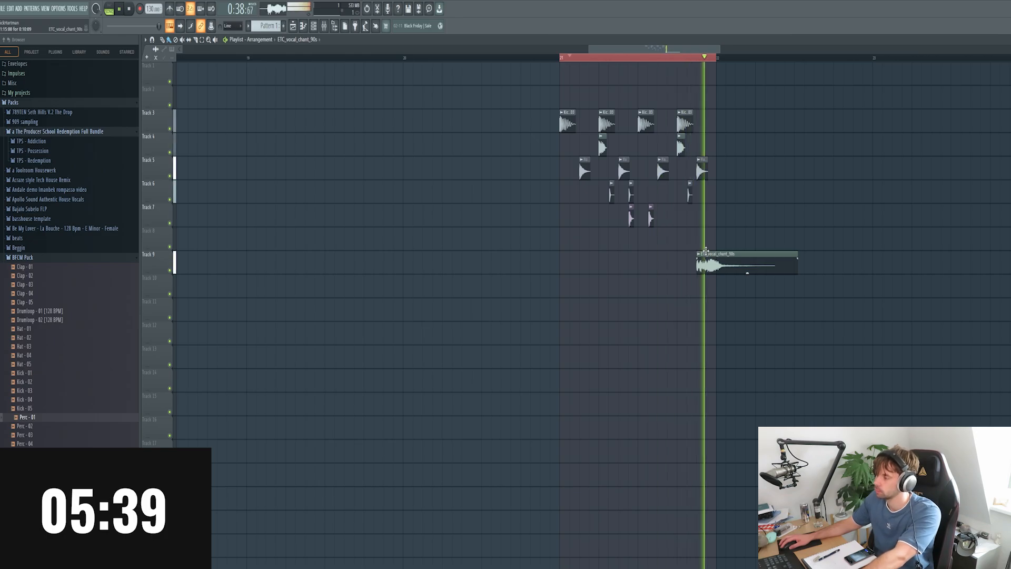
Assign the ETC_vocal_chant_90s clip to mixer track 11 and lower its fader to sit under the drums.
{"action": "double_click", "coordinate": [711, 266]}
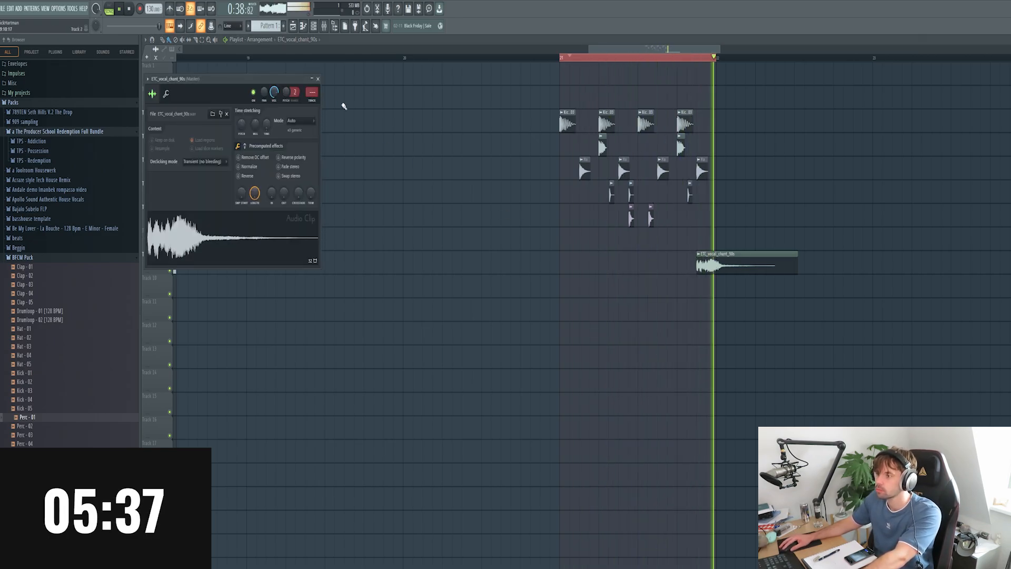
{"action": "left_click", "coordinate": [312, 100]}
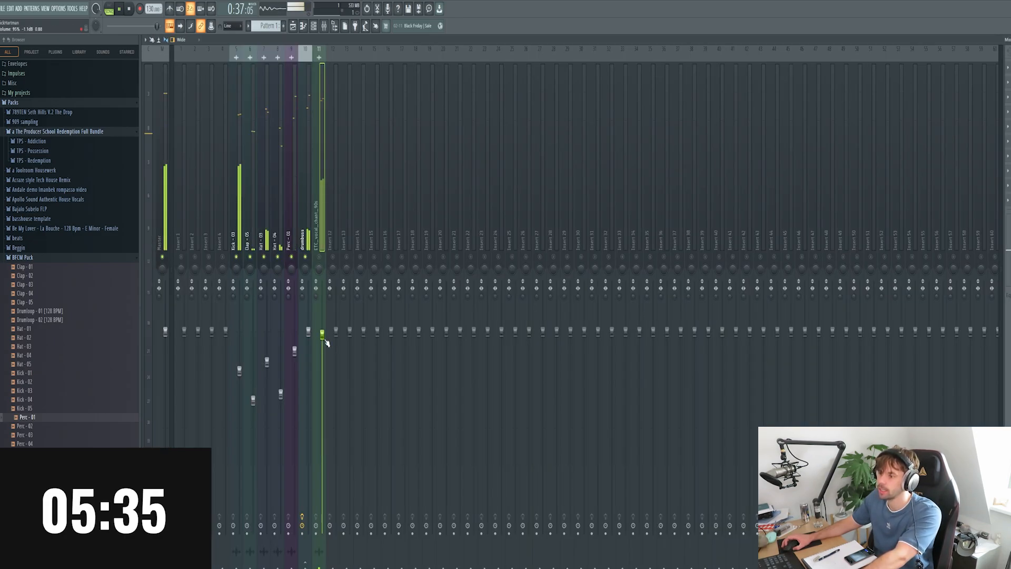
{"action": "left_click_drag", "start_coordinate": [321, 339], "coordinate": [322, 395]}
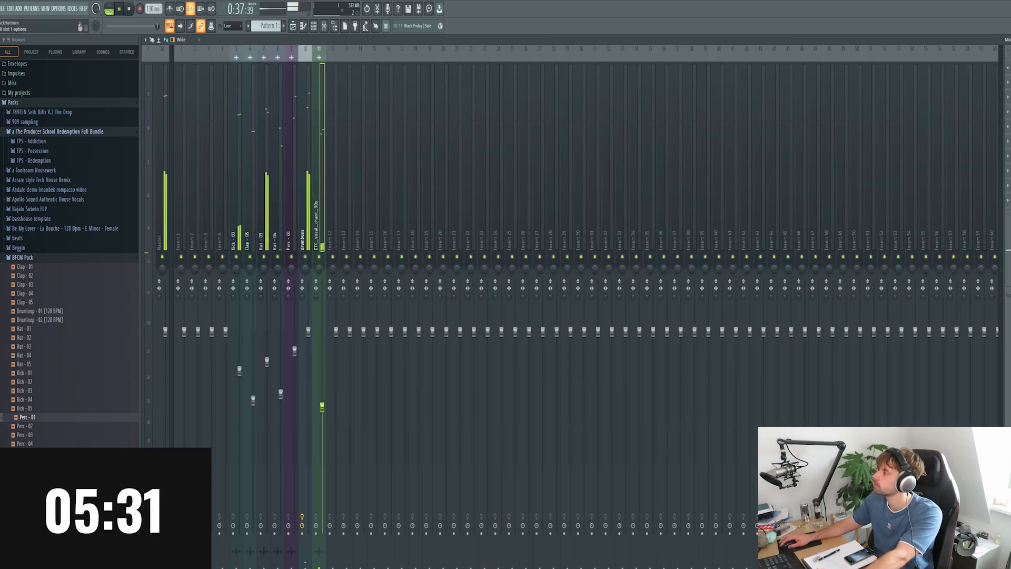
Add FabFilter Pro-R to the vocal chant's mixer track, lower its Mix to about 12% and adjust Distance.
{"action": "left_click", "coordinate": [1008, 67]}
{"action": "left_click", "coordinate": [862, 113]}
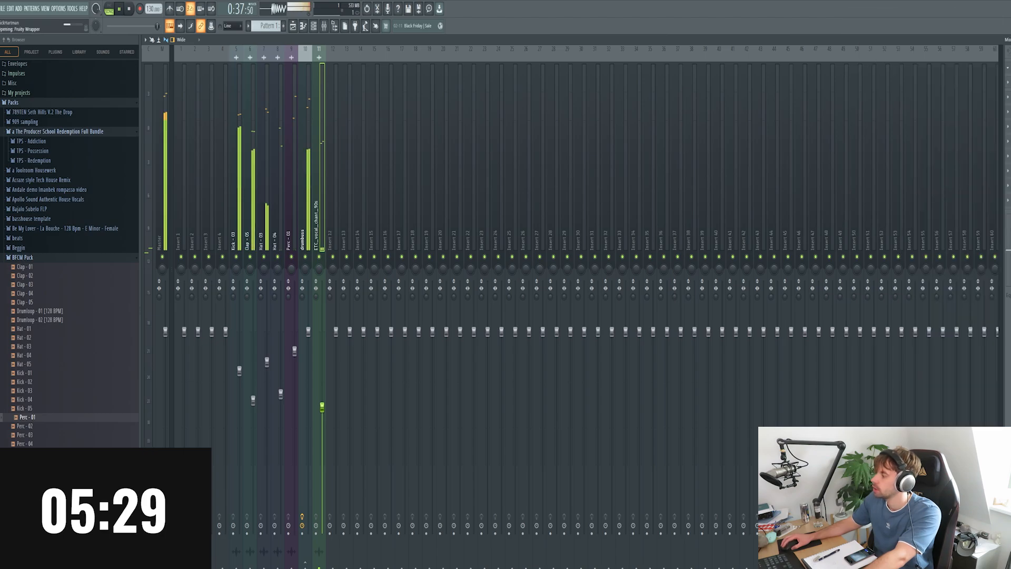
{"action": "mouse_move", "coordinate": [395, 128]}
{"action": "left_mouse_down"}
{"action": "mouse_move", "coordinate": [387, 118]}
{"action": "mouse_move", "coordinate": [387, 127]}
{"action": "left_mouse_up"}
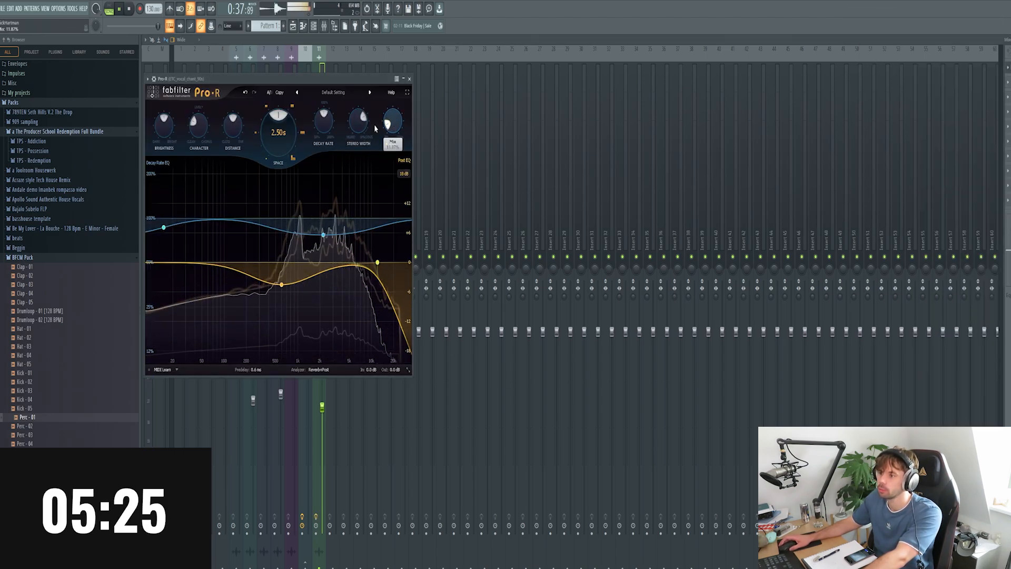
{"action": "left_click_drag", "start_coordinate": [235, 122], "coordinate": [239, 120]}
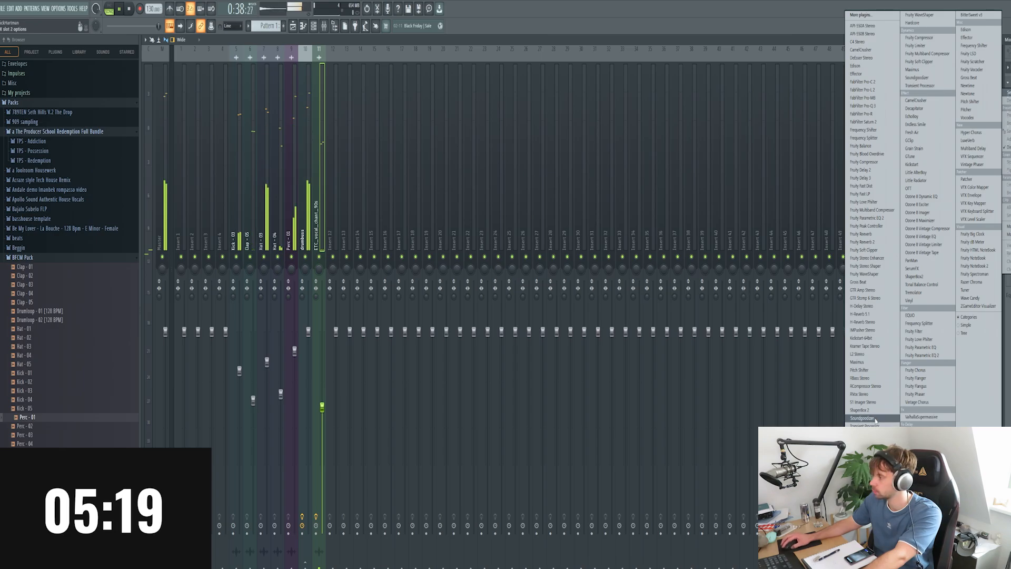
Add H-Delay to the vocal chant's mixer track, reduce its Dry/Wet mix, and lower the track's fader slightly.
{"action": "left_click", "coordinate": [866, 306]}
{"action": "mouse_move", "coordinate": [374, 129]}
{"action": "left_mouse_down"}
{"action": "mouse_move", "coordinate": [375, 140]}
{"action": "mouse_move", "coordinate": [375, 130]}
{"action": "left_mouse_up"}
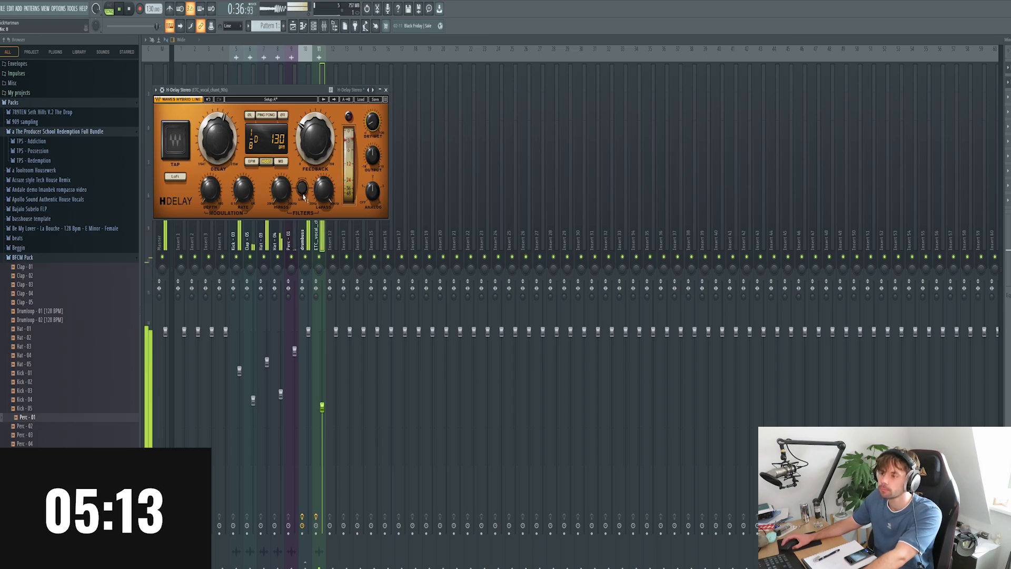
{"action": "left_click_drag", "start_coordinate": [371, 130], "coordinate": [371, 133]}
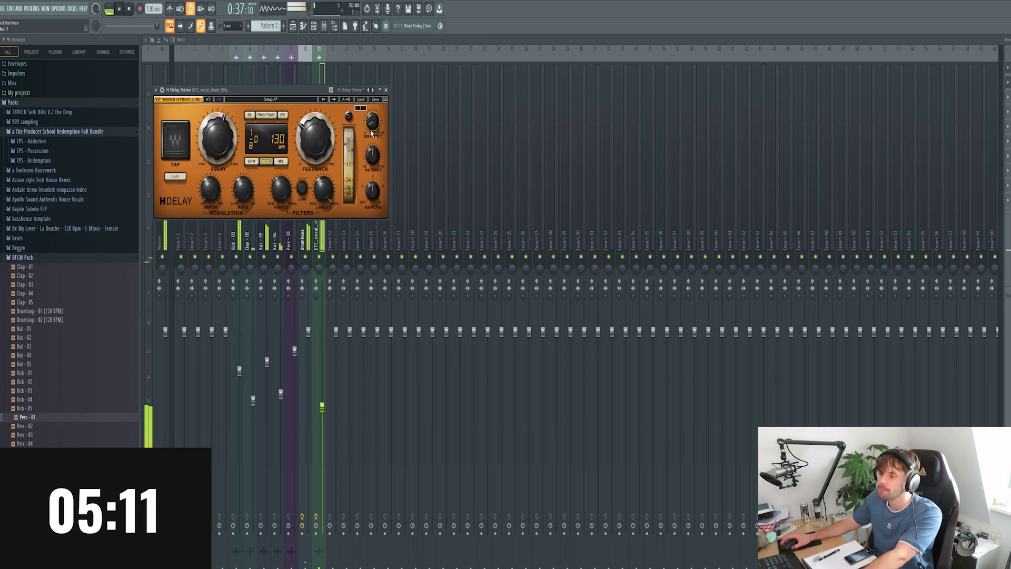
{"action": "scroll", "coordinate": [320, 375], "scroll_direction": "down", "scroll_amount": 4}
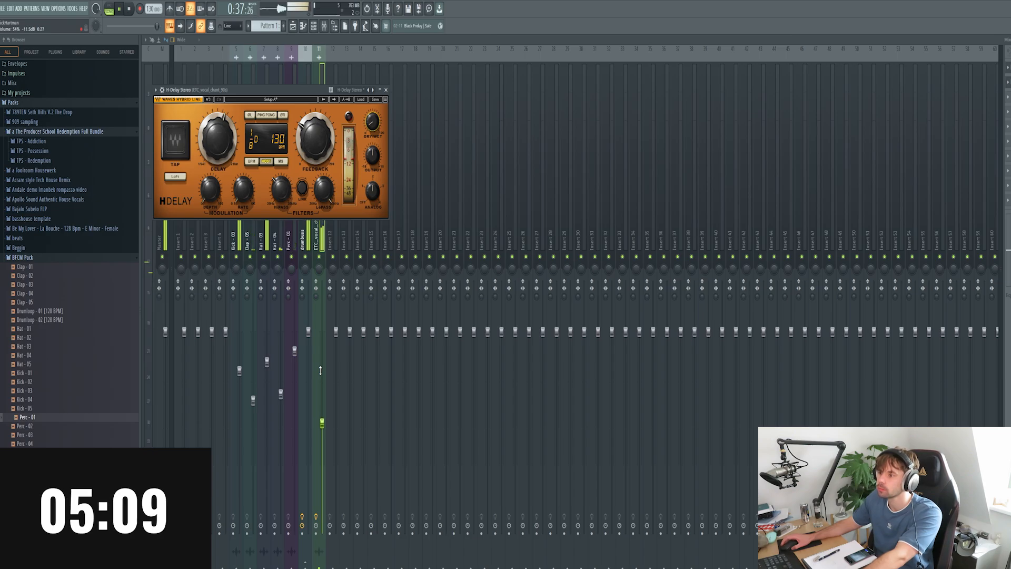
Duplicate the one-bar drum and vocal chant loop in the playlist until it spans four bars.
{"action": "key", "text": "F5"}
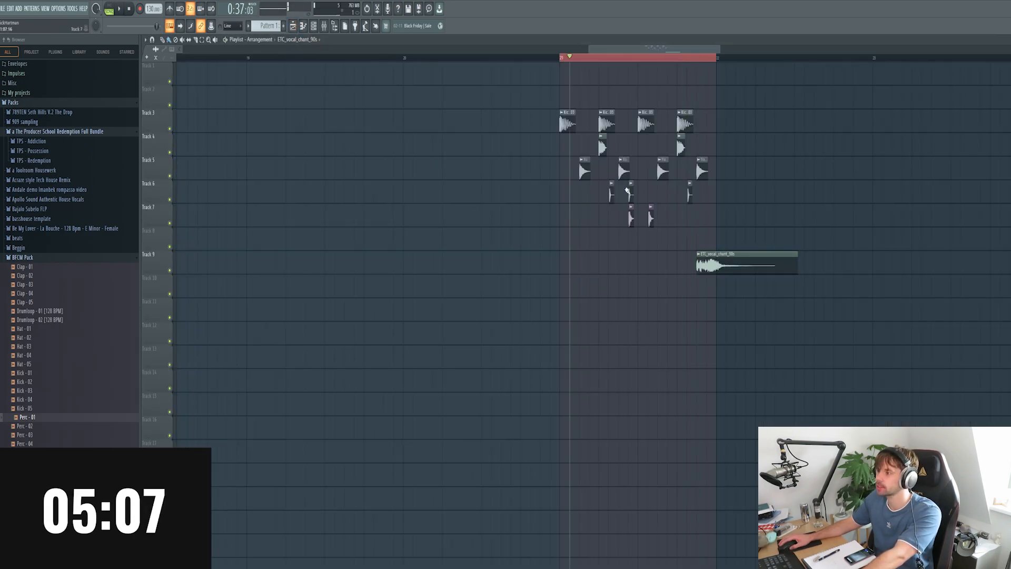
{"action": "left_click_drag", "start_coordinate": [798, 320], "coordinate": [733, 116]}
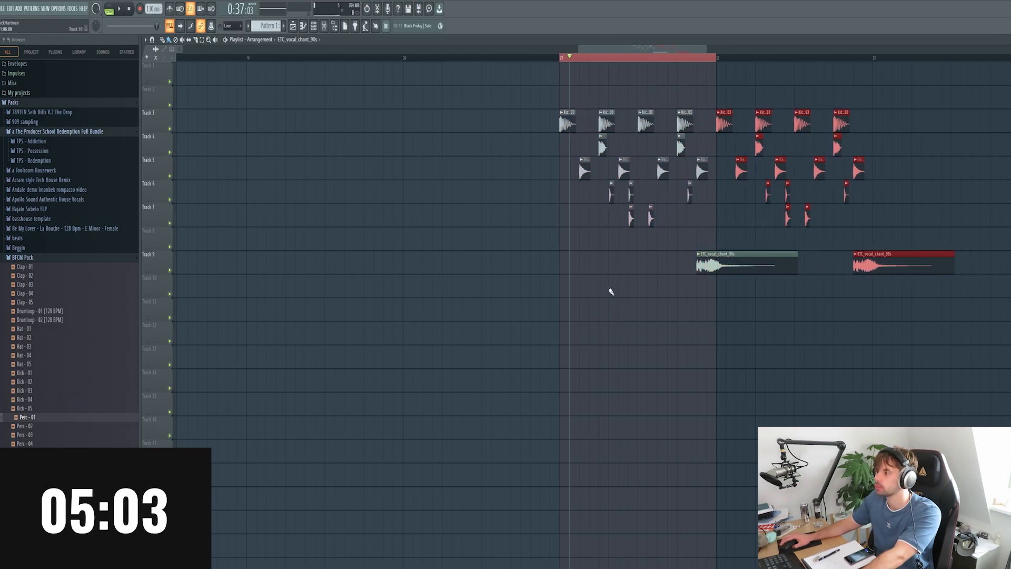
{"action": "left_click", "coordinate": [609, 289]}
{"action": "scroll", "coordinate": [609, 289], "scroll_direction": "down", "scroll_amount": 2}
{"action": "key", "text": "ctrl+a"}
{"action": "key", "text": "ctrl+b"}
Copy the last two bars of drum and vocal clips directly after the arrangement, extending it to six bars.
{"action": "left_click", "coordinate": [746, 202]}
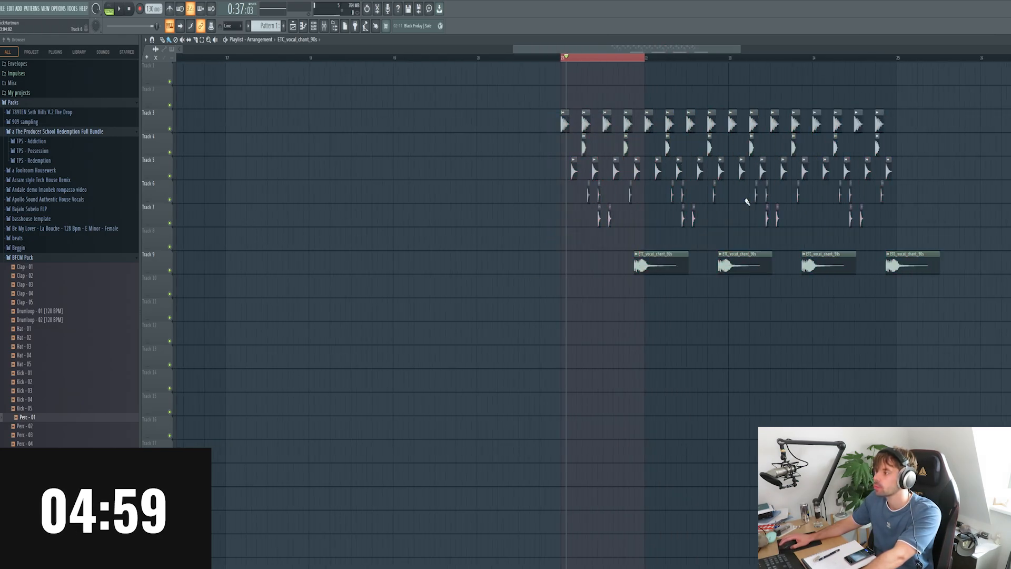
{"action": "left_click_drag", "start_coordinate": [961, 320], "coordinate": [736, 109]}
{"action": "key", "text": "ctrl+b"}
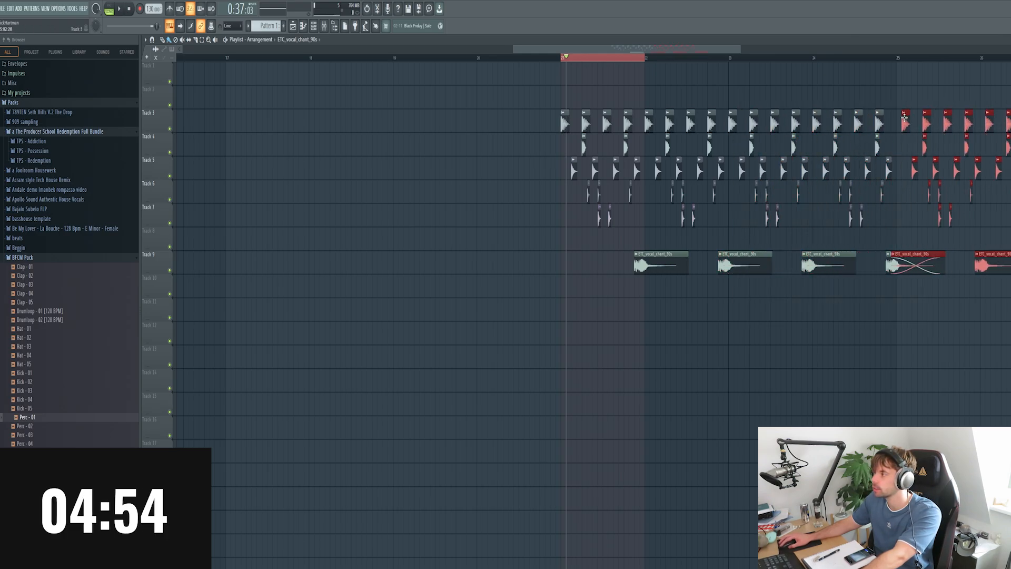
{"action": "left_click", "coordinate": [794, 313]}
{"action": "scroll", "coordinate": [476, 64], "scroll_direction": "down", "scroll_amount": 2}
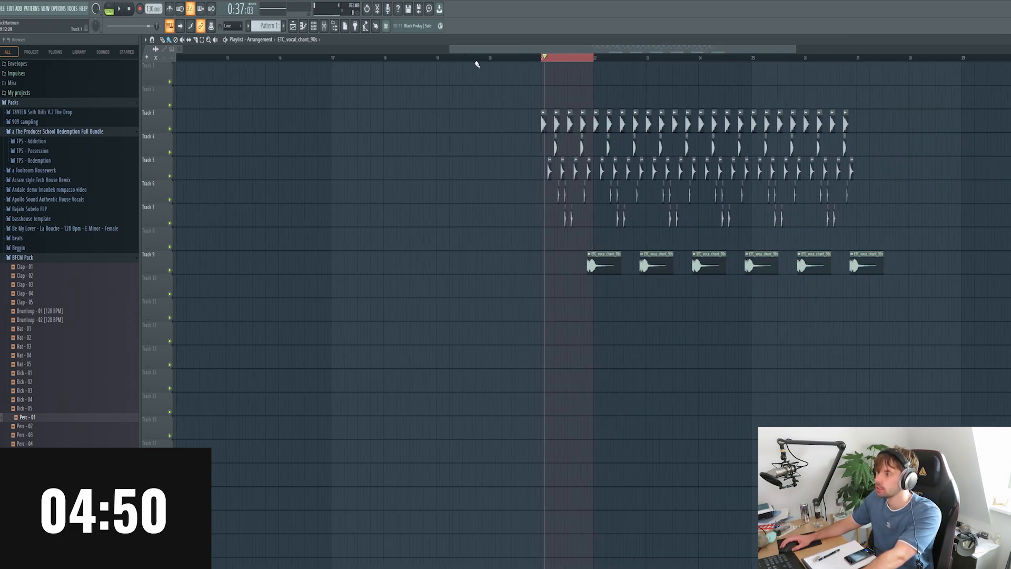
Set a four-bar playlist loop region starting two bars before the first kick and ending after the second drum bar.
{"action": "left_click_drag", "start_coordinate": [440, 60], "coordinate": [448, 62]}
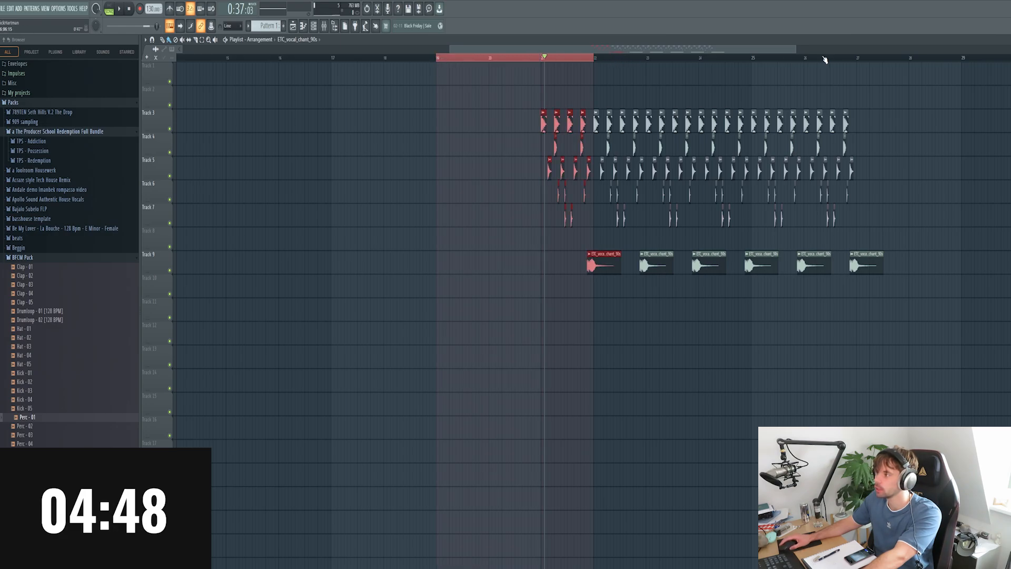
{"action": "right_click", "coordinate": [646, 60]}
{"action": "left_click", "coordinate": [490, 102]}
{"action": "scroll", "coordinate": [498, 102], "scroll_direction": "up", "scroll_amount": 2}
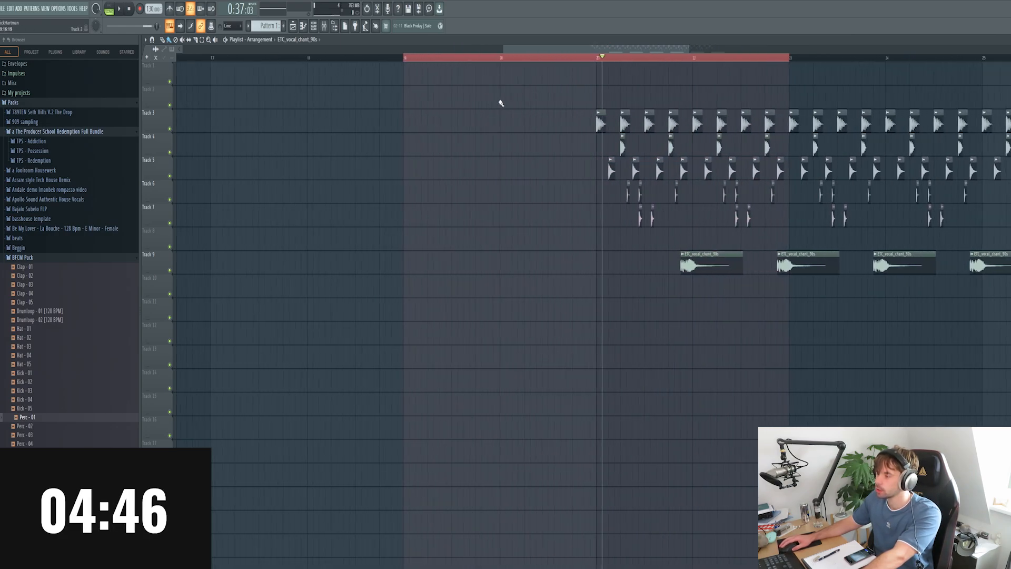
Show the Unsorted group in the channel rack and add a Serum channel to it.
{"action": "left_click", "coordinate": [314, 28]}
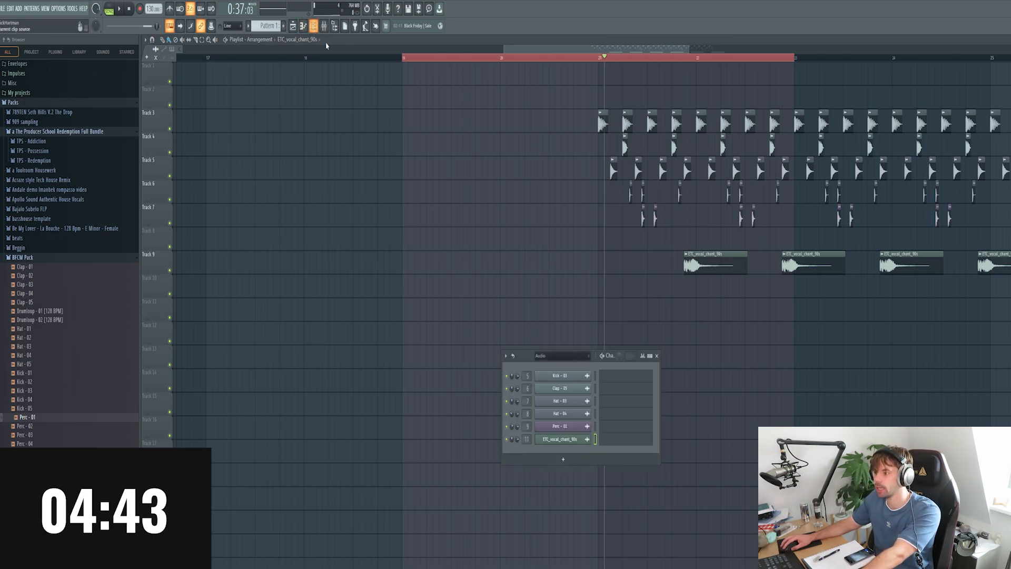
{"action": "left_click", "coordinate": [563, 358]}
{"action": "left_click", "coordinate": [552, 386]}
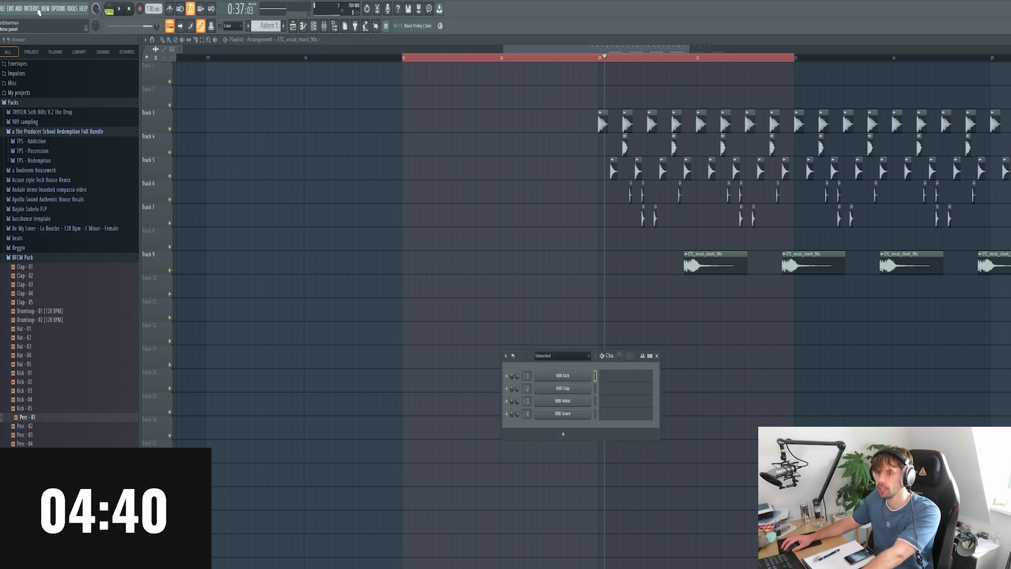
{"action": "left_click", "coordinate": [18, 9]}
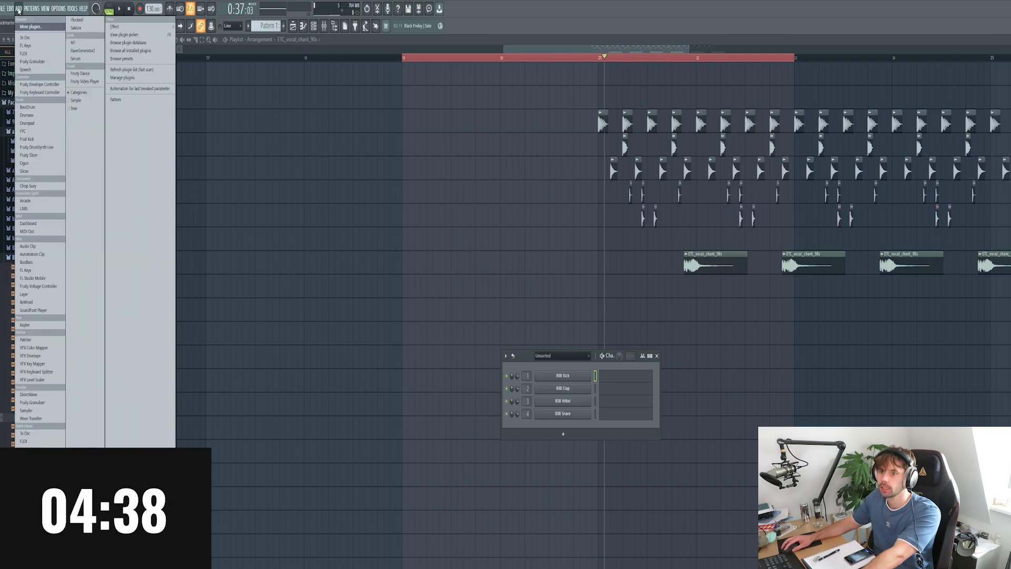
{"action": "left_click", "coordinate": [76, 58]}
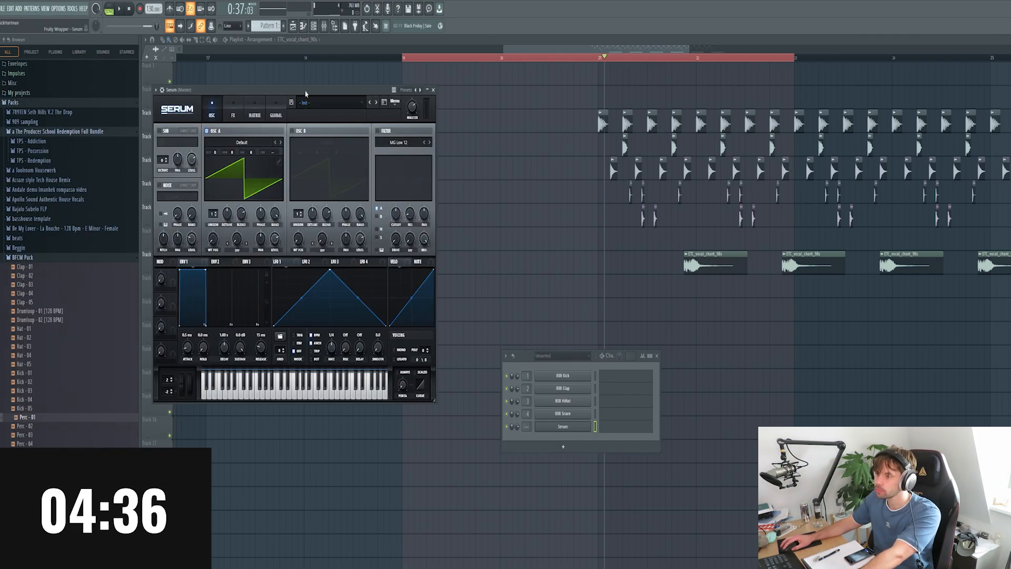
Load the Bass - Resonance preset from the Black Friday bank in Serum.
{"action": "left_click", "coordinate": [316, 102]}
{"action": "mouse_move", "coordinate": [337, 122]}
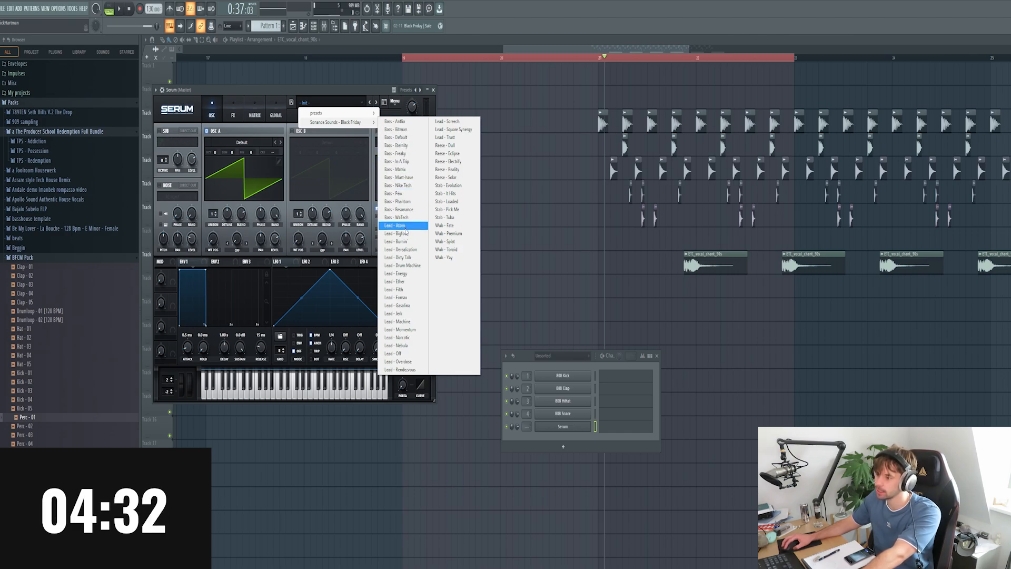
{"action": "left_click", "coordinate": [398, 209]}
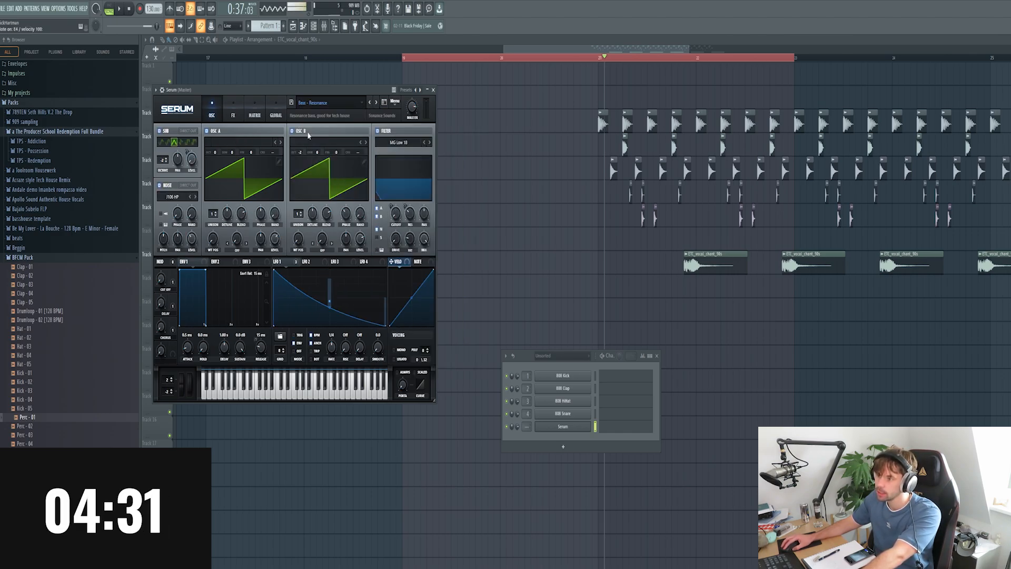
Step forward through the Serum lead presets, auditioning them, and settle on Lead - Filth.
{"action": "left_click", "coordinate": [375, 103]}
{"action": "left_click", "coordinate": [376, 103]}
{"action": "left_click", "coordinate": [375, 103]}
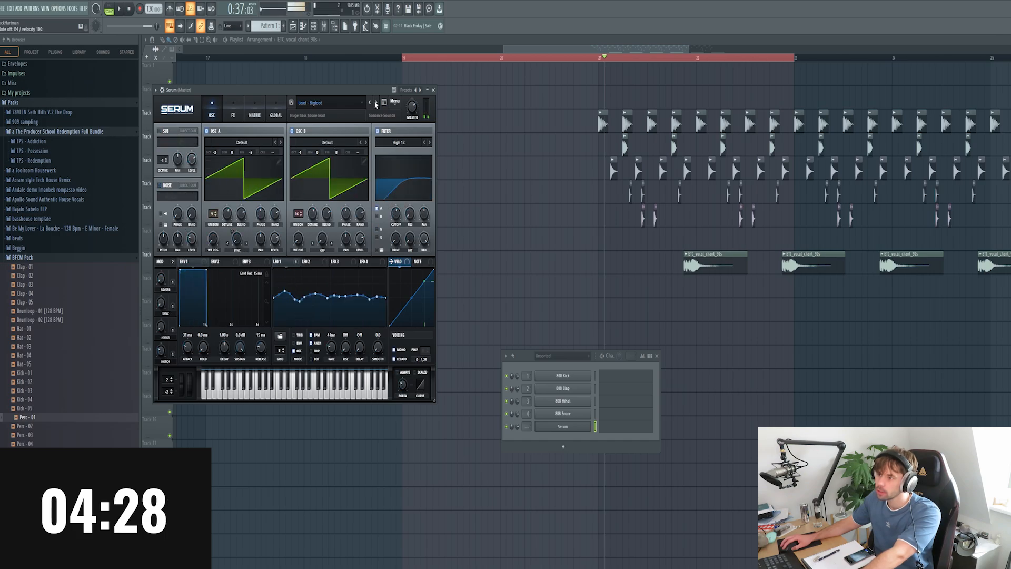
{"action": "left_click", "coordinate": [376, 103]}
{"action": "left_click", "coordinate": [375, 102]}
{"action": "left_click", "coordinate": [375, 103]}
{"action": "left_click", "coordinate": [376, 102]}
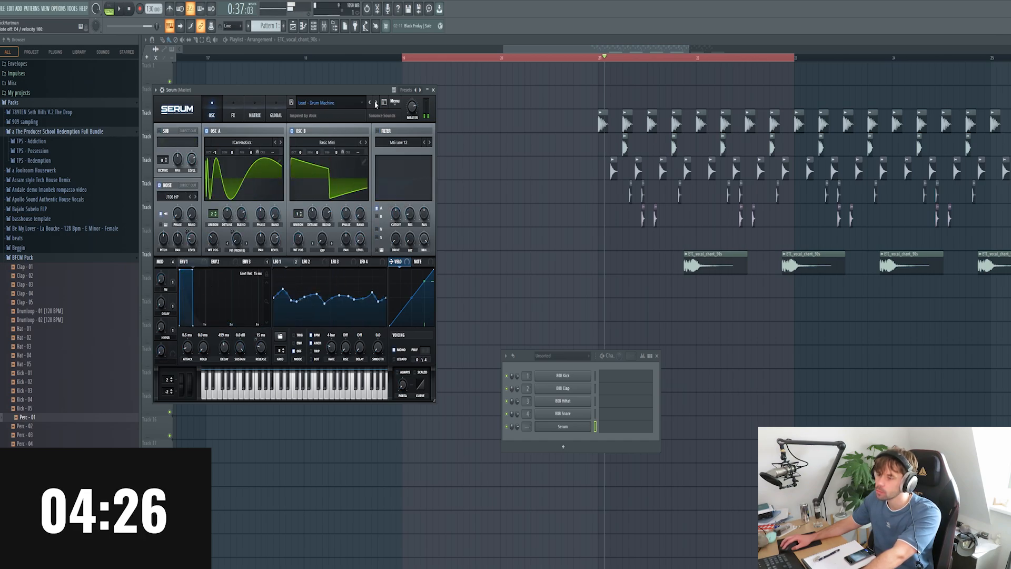
{"action": "left_click", "coordinate": [376, 102]}
{"action": "left_click", "coordinate": [376, 102]}
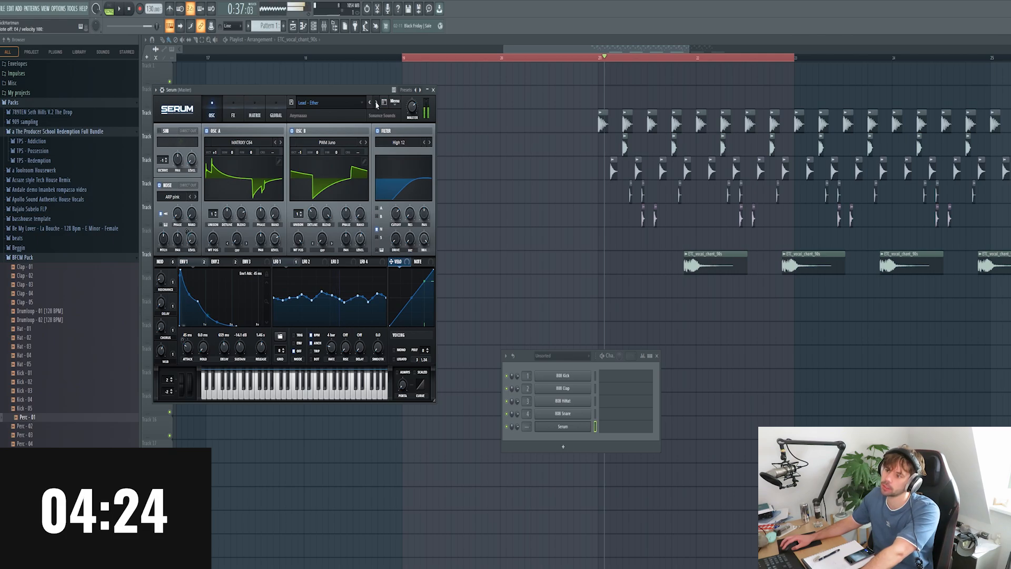
{"action": "left_click", "coordinate": [376, 102]}
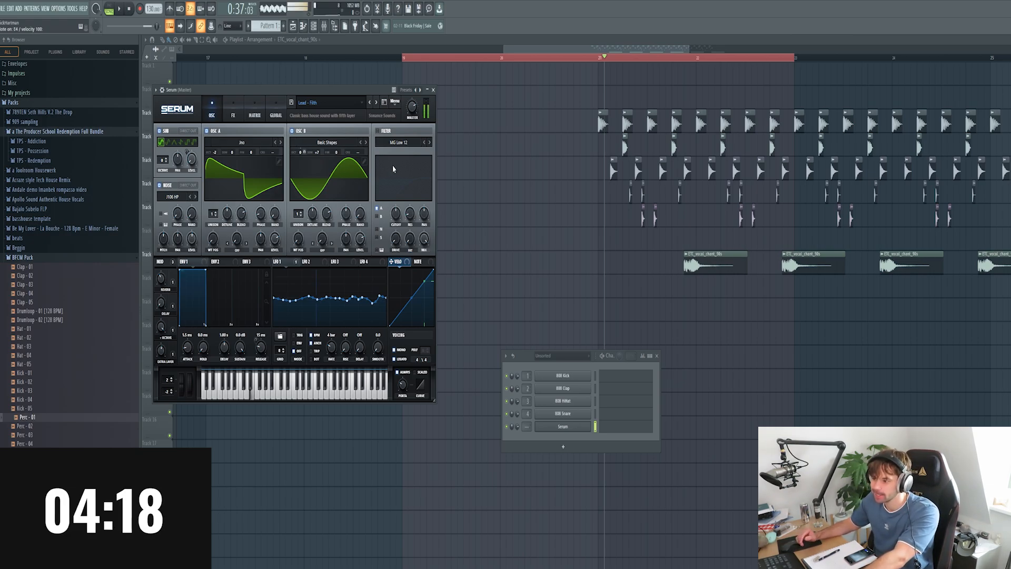
Open Serum's piano roll and place an E4 eighth note at the start of bar 1.
{"action": "left_click", "coordinate": [608, 429]}
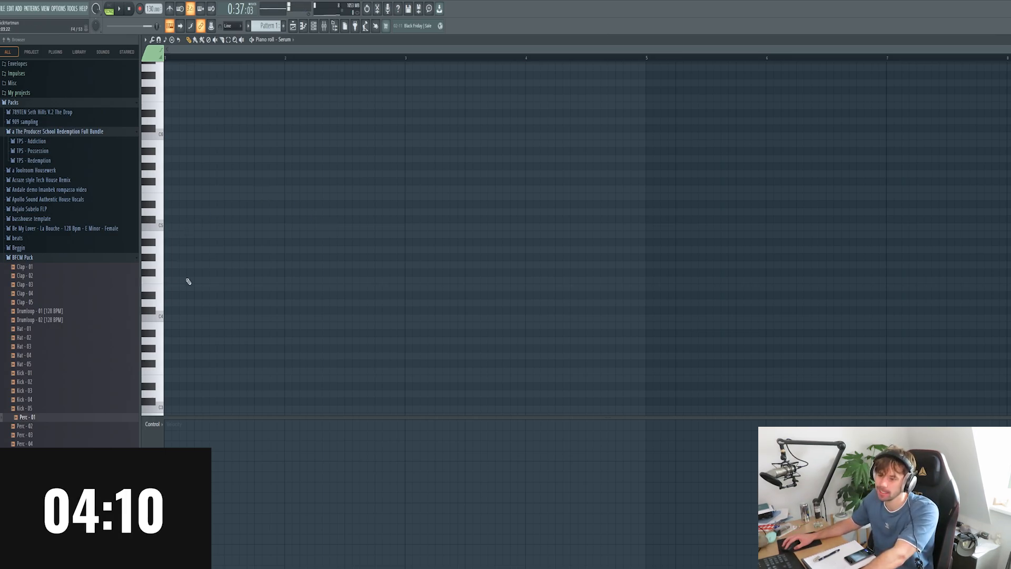
{"action": "left_click_drag", "start_coordinate": [182, 288], "coordinate": [163, 293]}
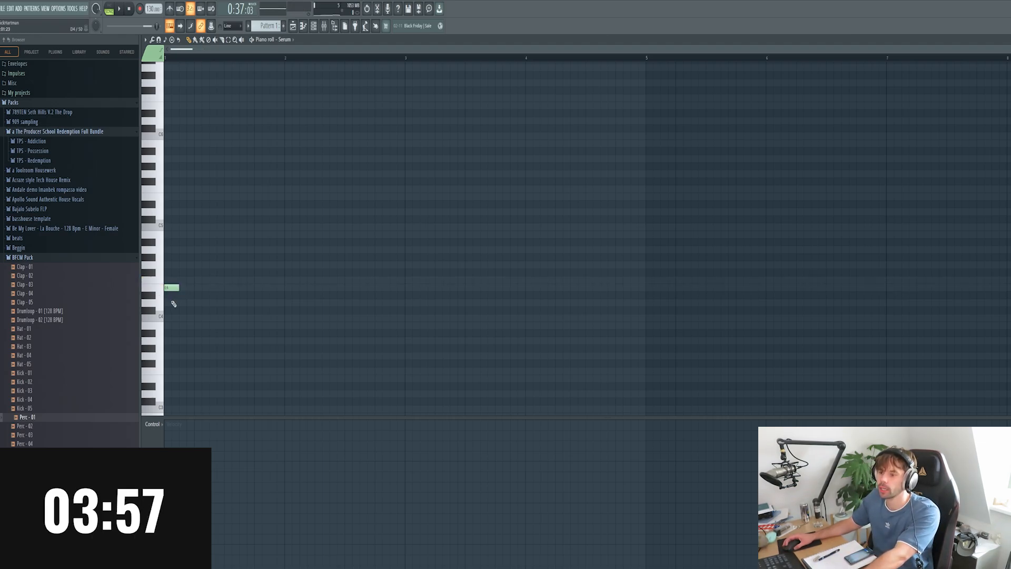
{"action": "scroll", "coordinate": [174, 303], "scroll_direction": "up", "scroll_amount": 3}
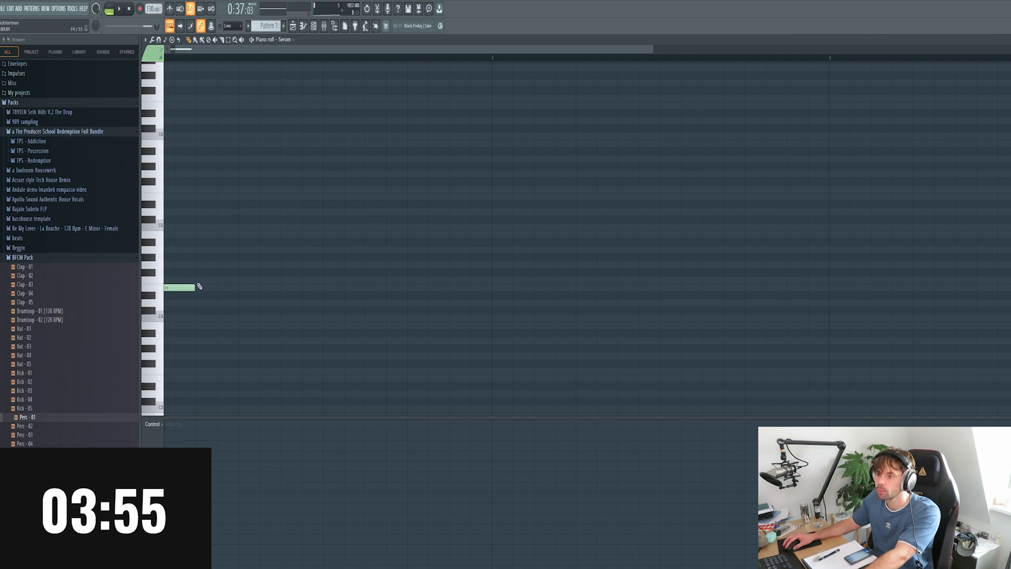
{"action": "left_click", "coordinate": [198, 283]}
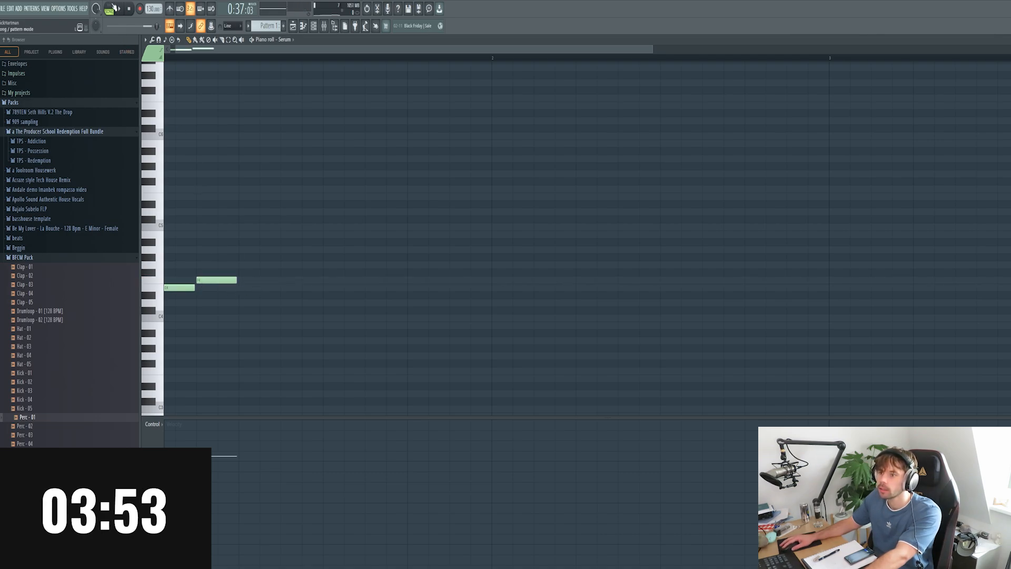
{"action": "key", "text": "space"}
{"action": "right_click", "coordinate": [217, 279]}
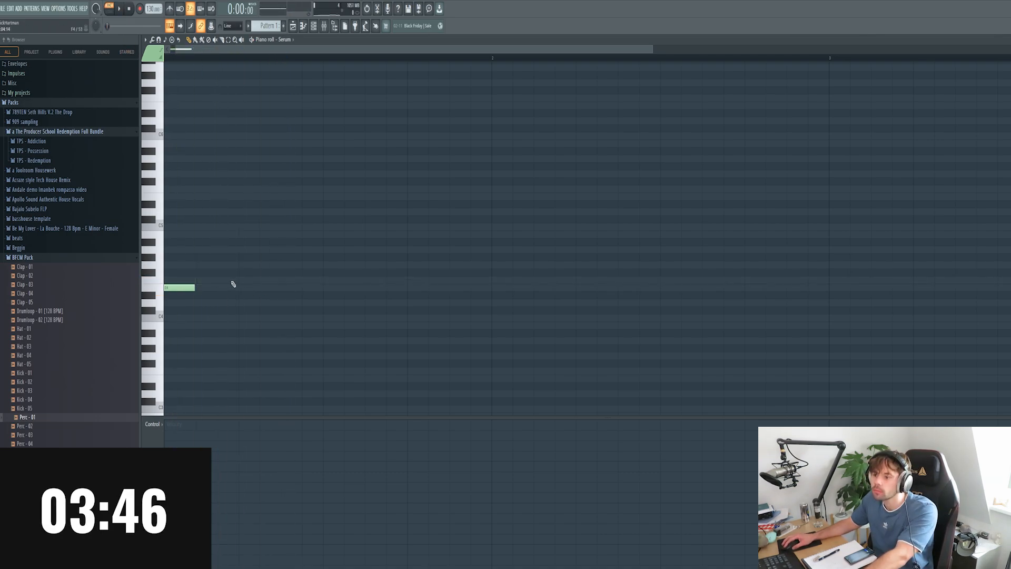
Add five consecutive F4 eighth notes starting on beat 2 of bar 1 and play the pattern.
{"action": "left_click", "coordinate": [240, 283]}
{"action": "left_click", "coordinate": [287, 283]}
{"action": "key", "text": "space"}
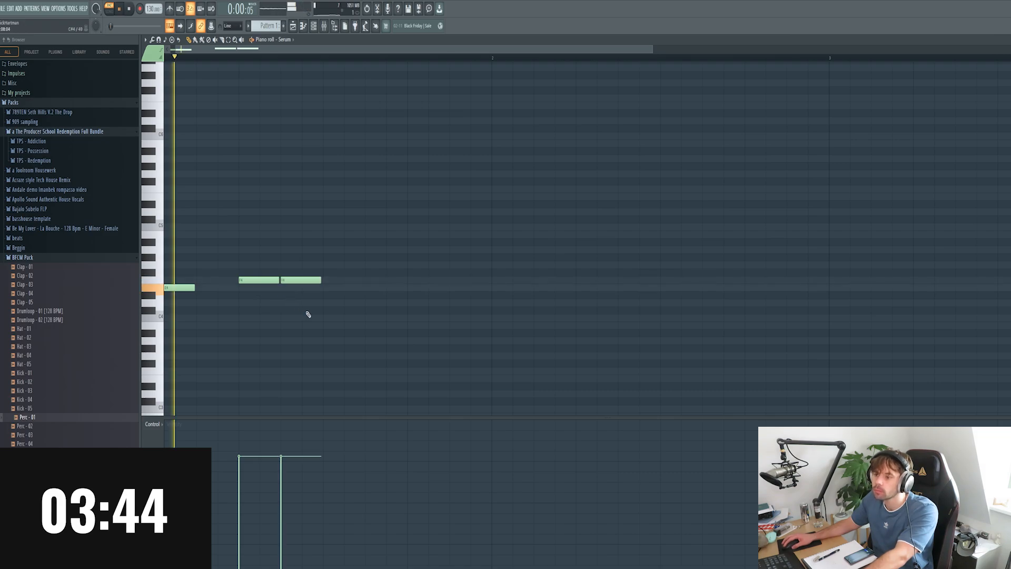
{"action": "left_click", "coordinate": [329, 282]}
{"action": "left_click", "coordinate": [371, 282]}
{"action": "left_click", "coordinate": [415, 283]}
{"action": "scroll", "coordinate": [387, 334], "scroll_direction": "down", "scroll_amount": 3}
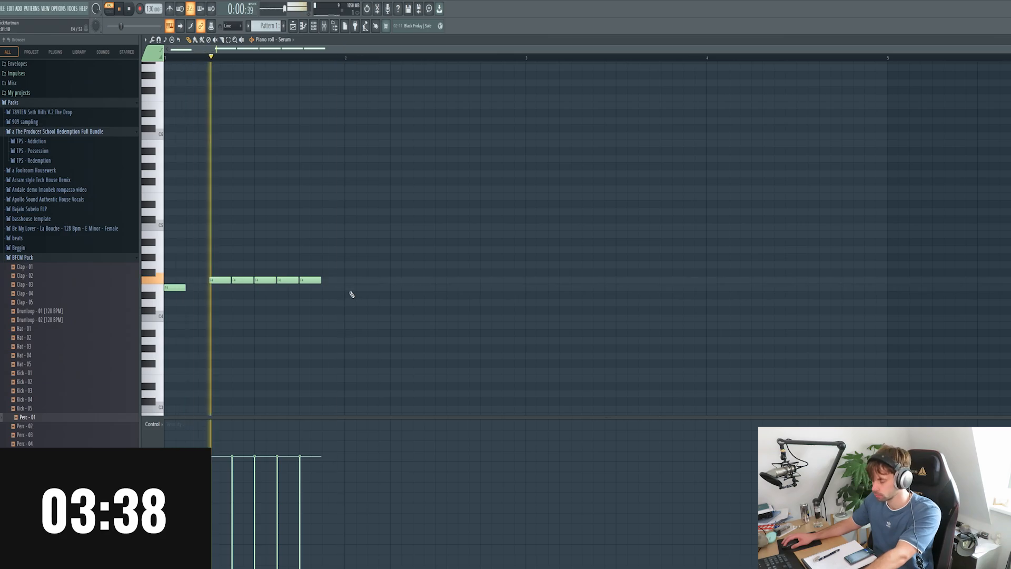
Add four consecutive F4 eighth notes from the start of bar 2 and play the pattern.
{"action": "key", "text": "space"}
{"action": "left_click", "coordinate": [351, 280]}
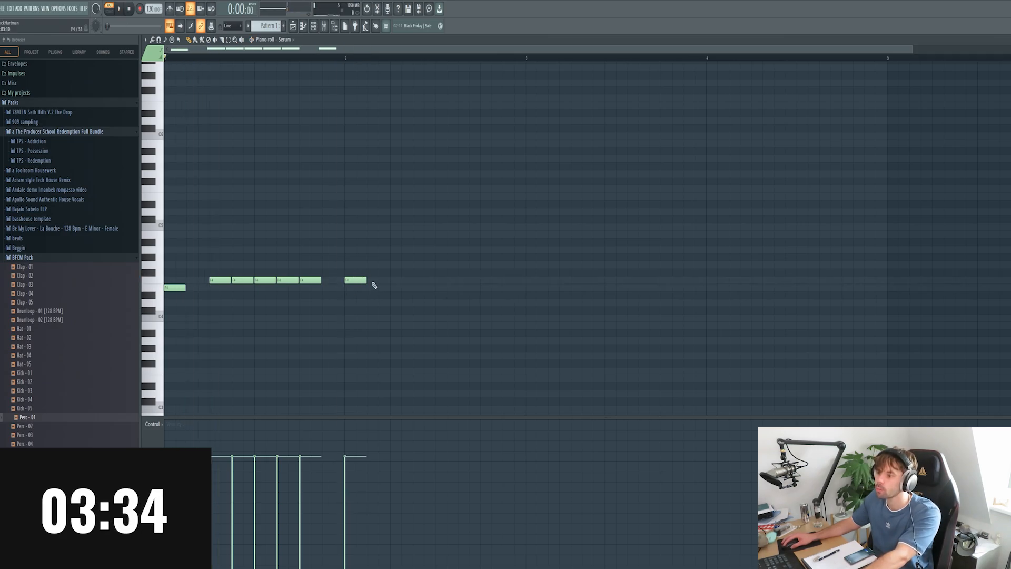
{"action": "left_click", "coordinate": [375, 280]}
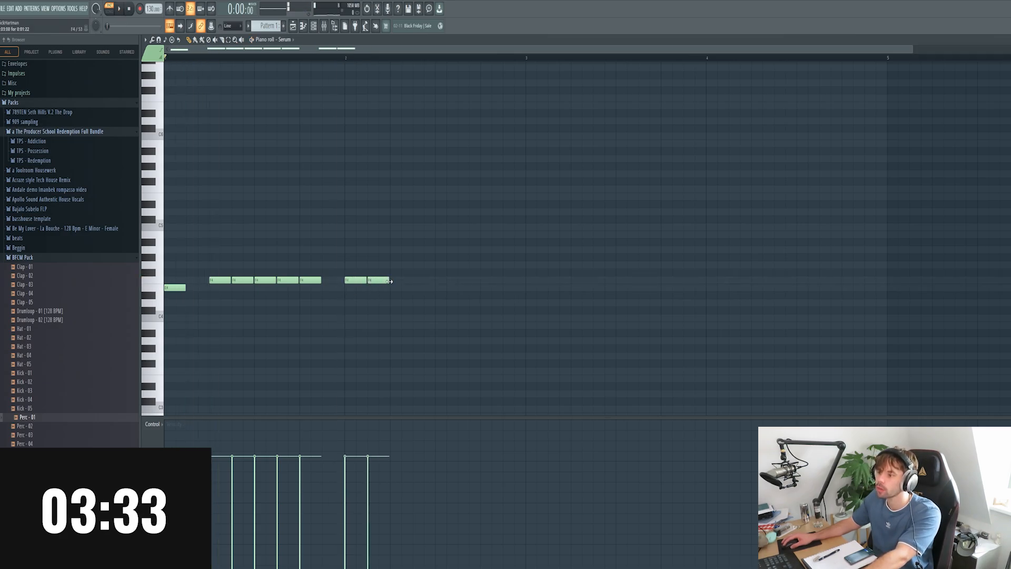
{"action": "key", "text": "space"}
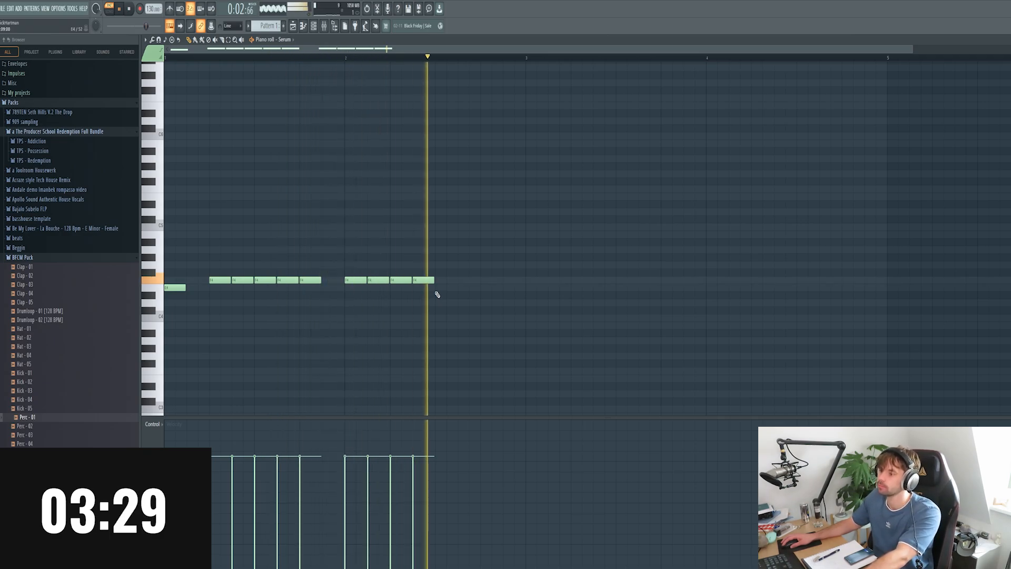
Delete the F4 note on bar 2's downbeat, add another F4 eighth note after the last one, and stop playback.
{"action": "right_click", "coordinate": [359, 281]}
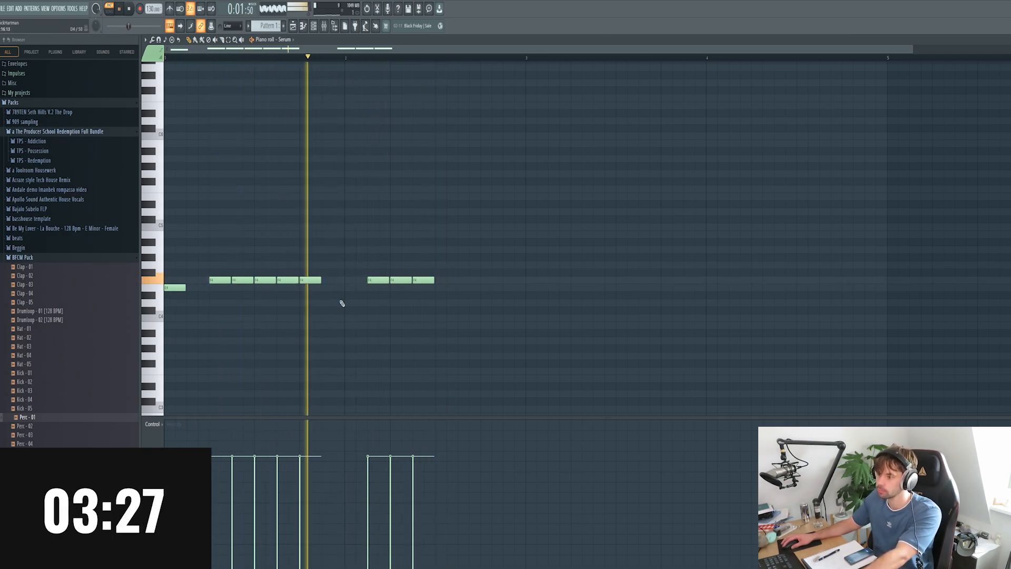
{"action": "left_click", "coordinate": [438, 280]}
{"action": "key", "text": "space"}
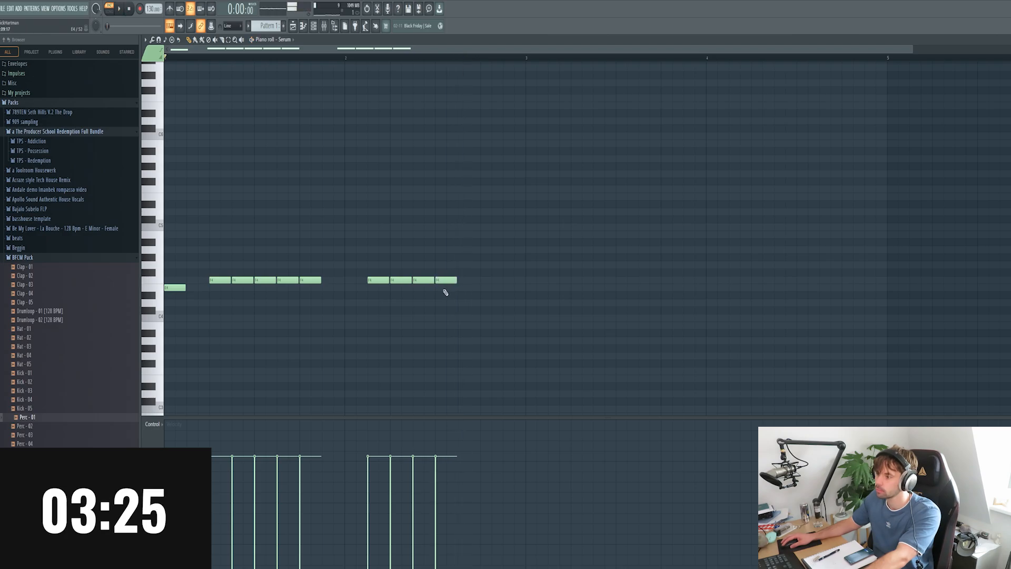
Add three consecutive E4 eighth notes at the end of bar 2 and play the pattern.
{"action": "left_click", "coordinate": [505, 287]}
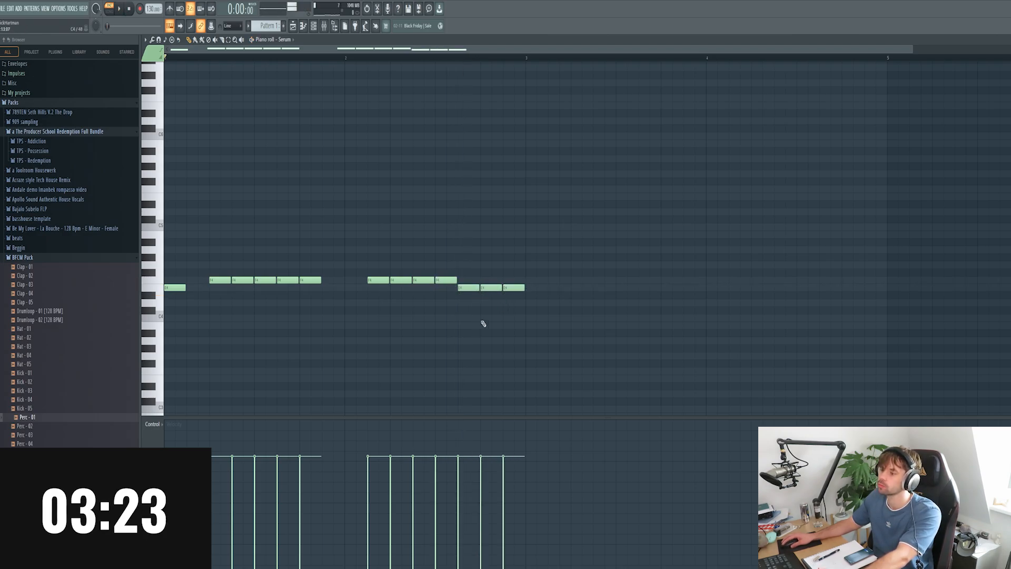
{"action": "key", "text": "space"}
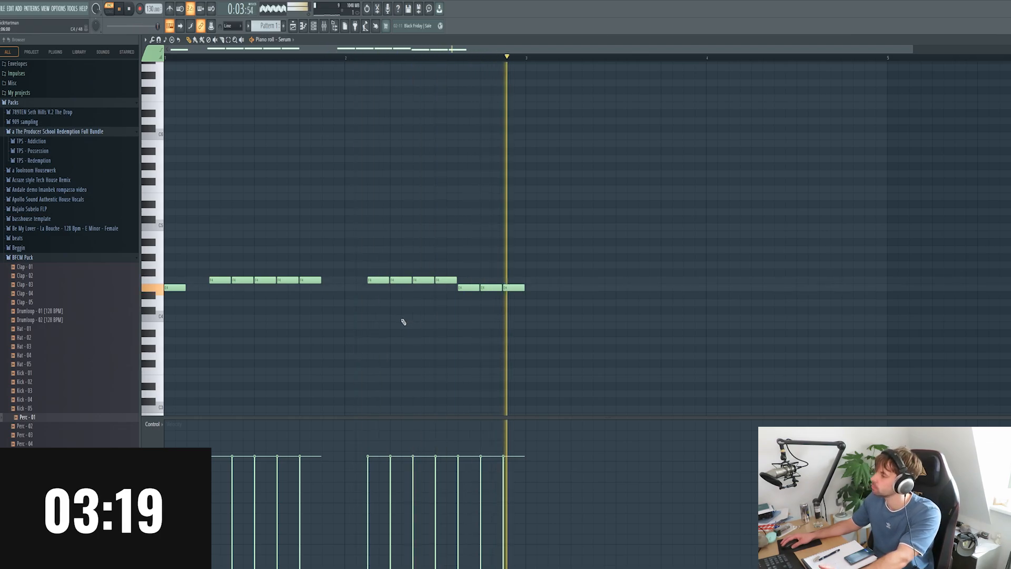
{"action": "key", "text": "space"}
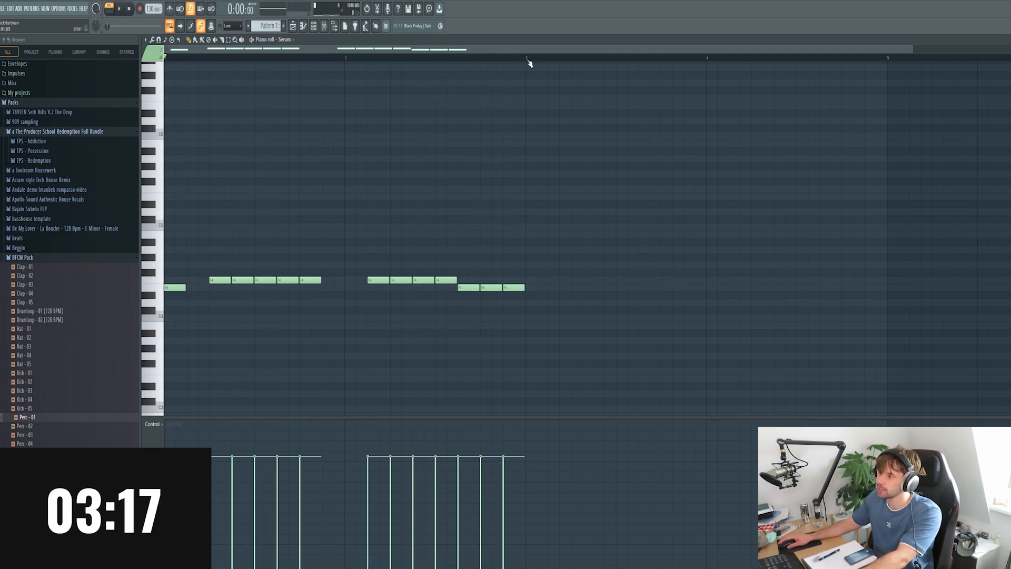
Select bars 1 and 2 of the piano roll and duplicate their notes into bars 3 and 4.
{"action": "left_click_drag", "start_coordinate": [528, 59], "coordinate": [8, 92]}
{"action": "key", "text": "ctrl+b"}
{"action": "key", "text": "ctrl+d"}
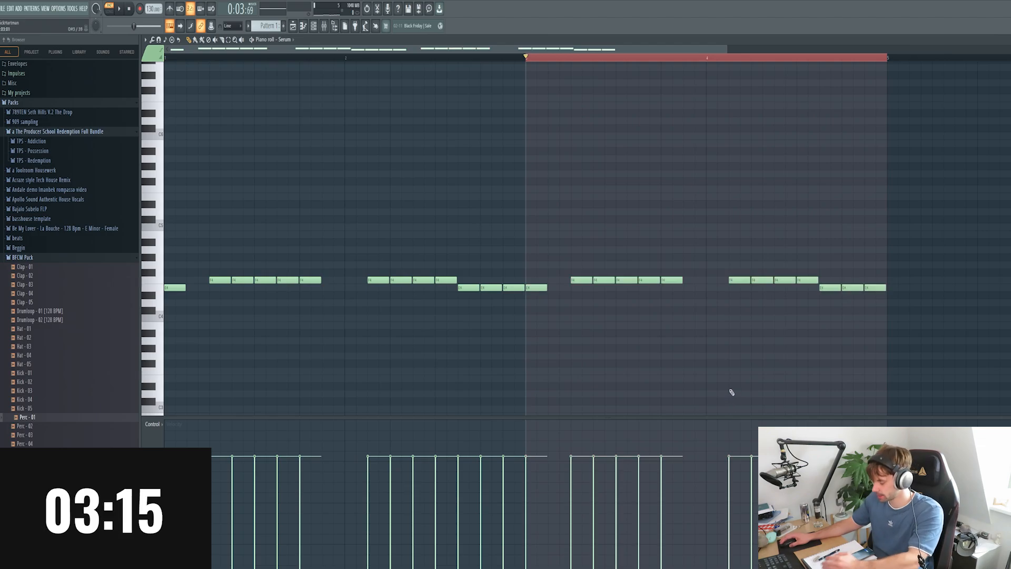
Raise the last note of bar 4 from the E4 row to A4 and play the duplicated section.
{"action": "left_click", "coordinate": [879, 331], "text": "ctrl"}
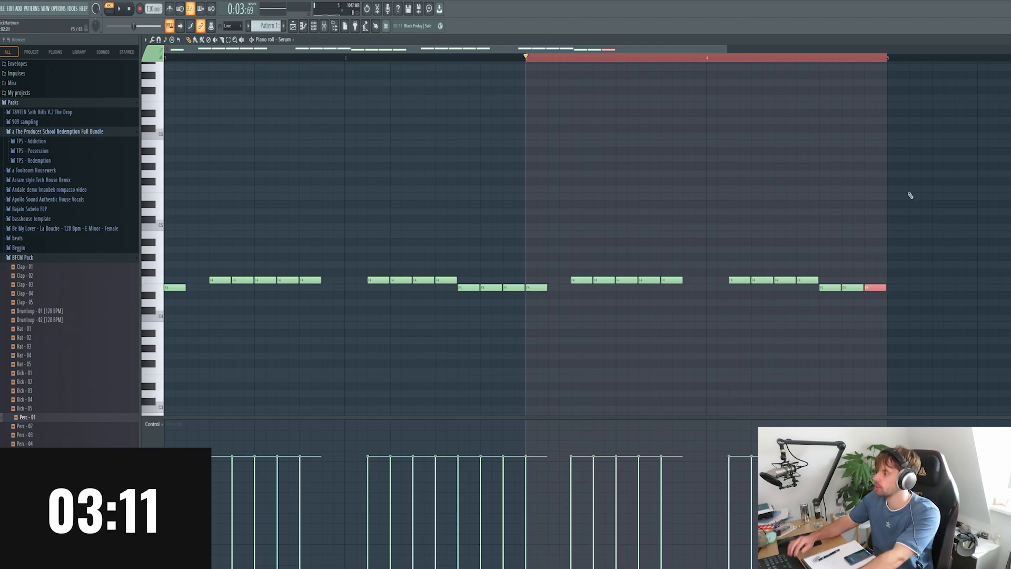
{"action": "key", "text": "shift+Up"}
{"action": "key", "text": "shift+Up"}
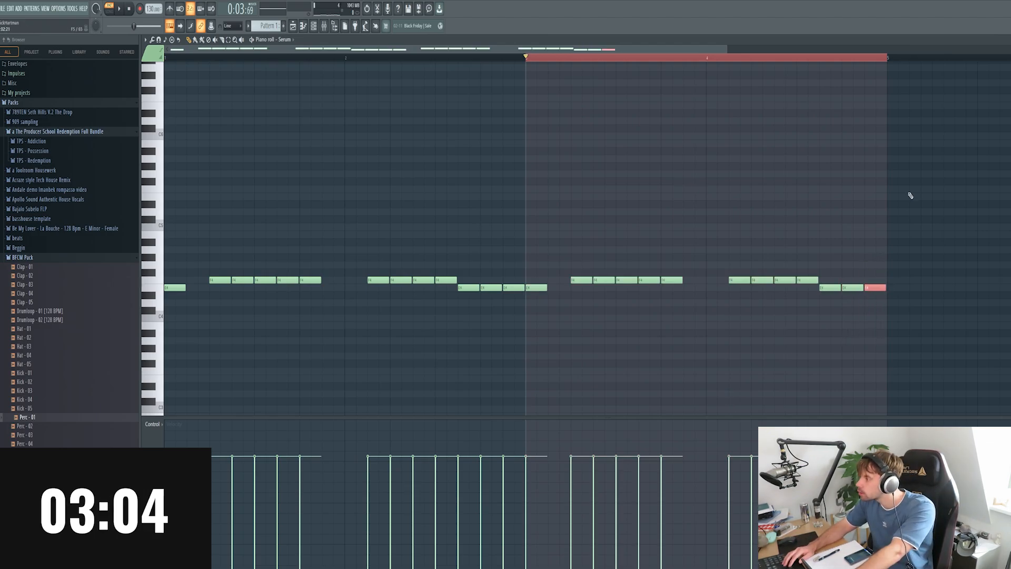
{"action": "key", "text": "shift+Up"}
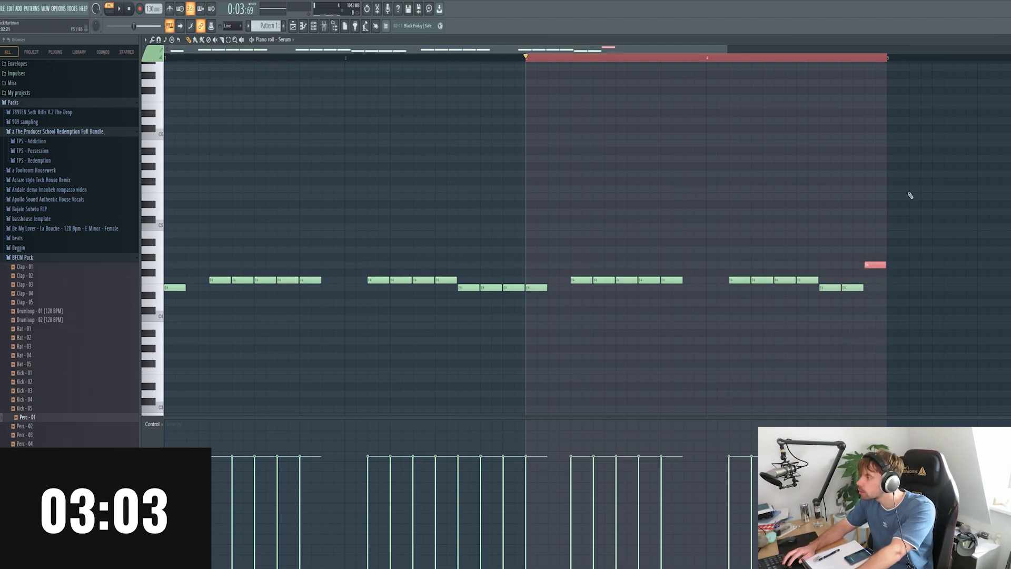
{"action": "key", "text": "shift+Up"}
{"action": "key", "text": "shift+Up"}
{"action": "key", "text": "space"}
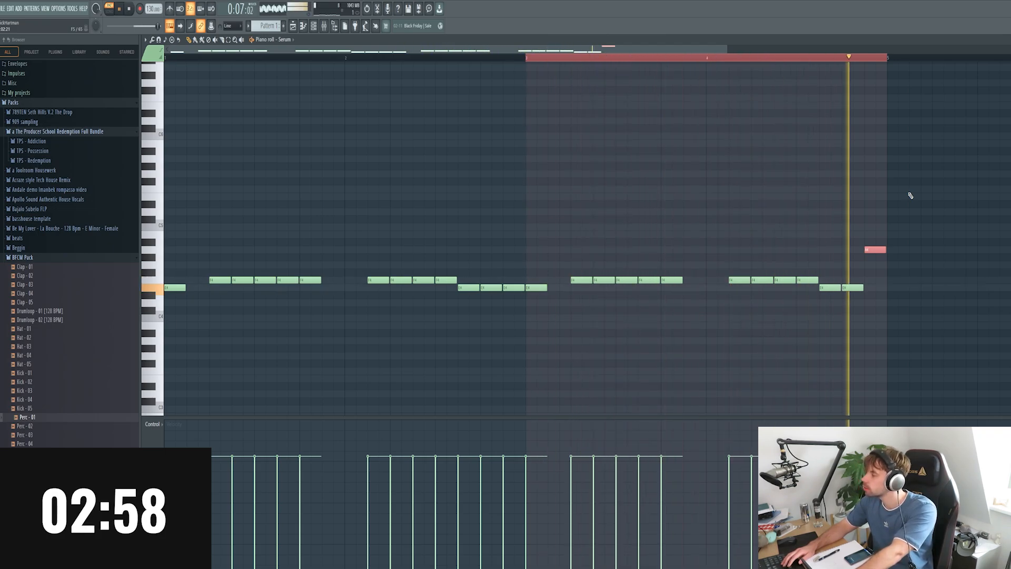
Shorten all notes slightly so small gaps separate them, fine-tuning the length while the pattern plays.
{"action": "key", "text": "space"}
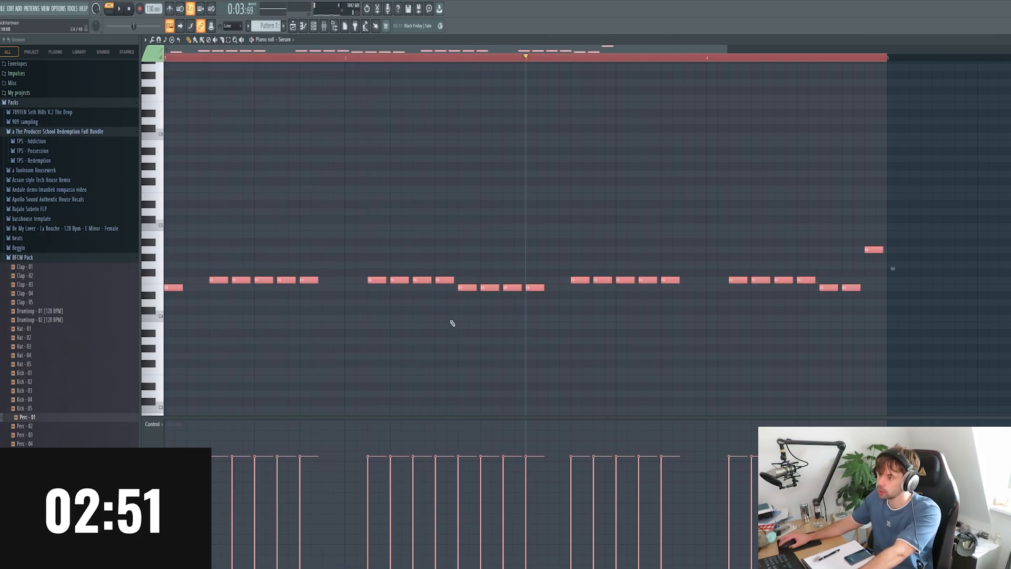
{"action": "key", "text": "space"}
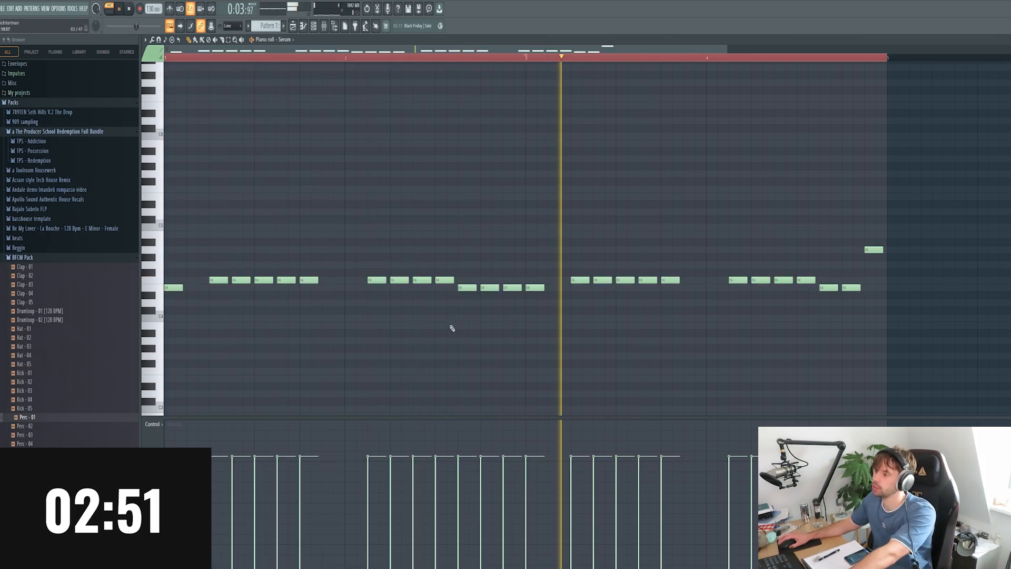
{"action": "key", "text": "ctrl+a"}
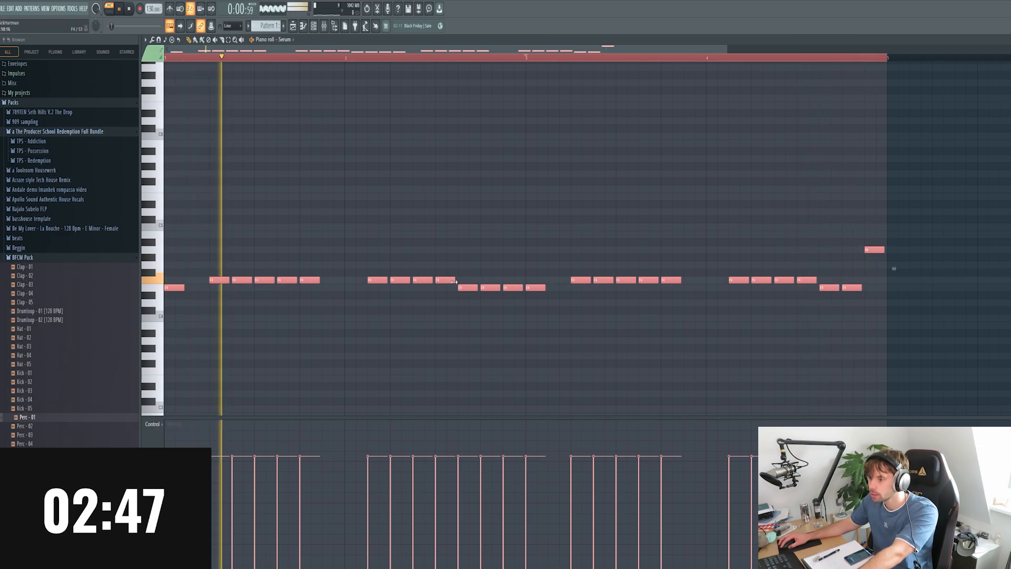
{"action": "left_click_drag", "start_coordinate": [453, 281], "coordinate": [454, 282]}
{"action": "left_click", "coordinate": [448, 316]}
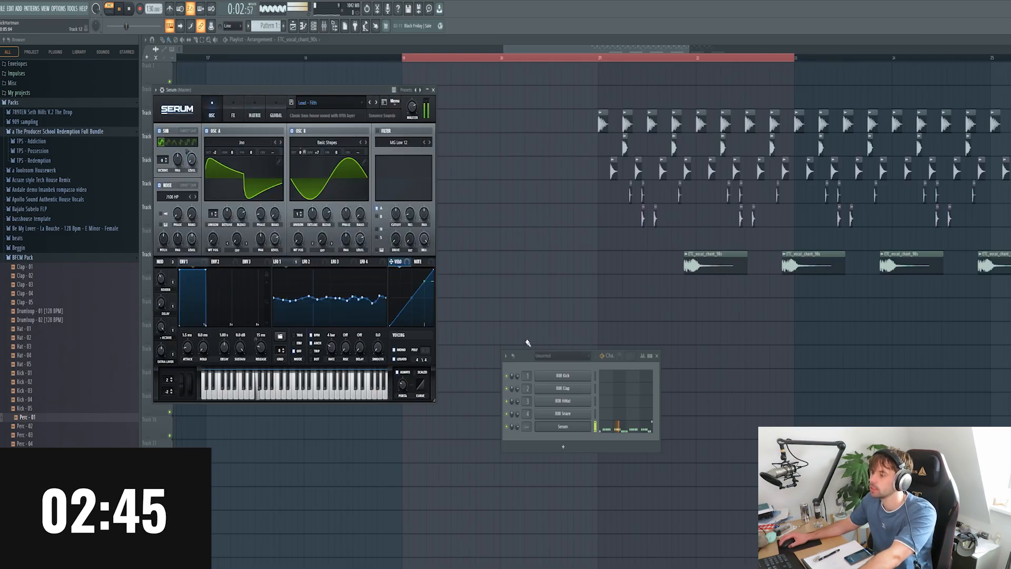
Route the Serum channel to its own mixer track, insert 12, and open the mixer.
{"action": "left_click", "coordinate": [562, 429]}
{"action": "left_click", "coordinate": [562, 429]}
{"action": "key", "text": "space"}
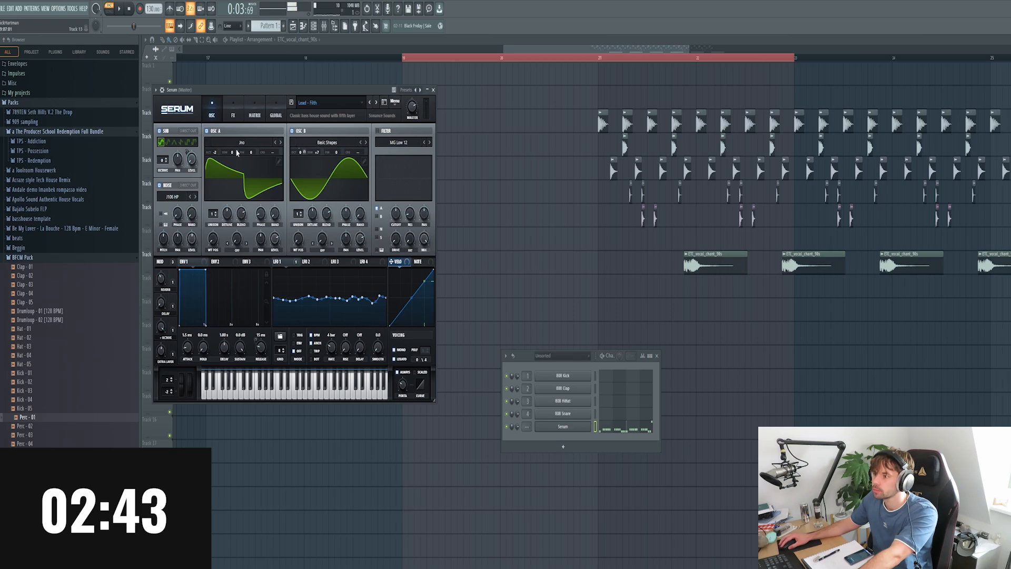
{"action": "left_click", "coordinate": [162, 90]}
{"action": "key", "text": "F9"}
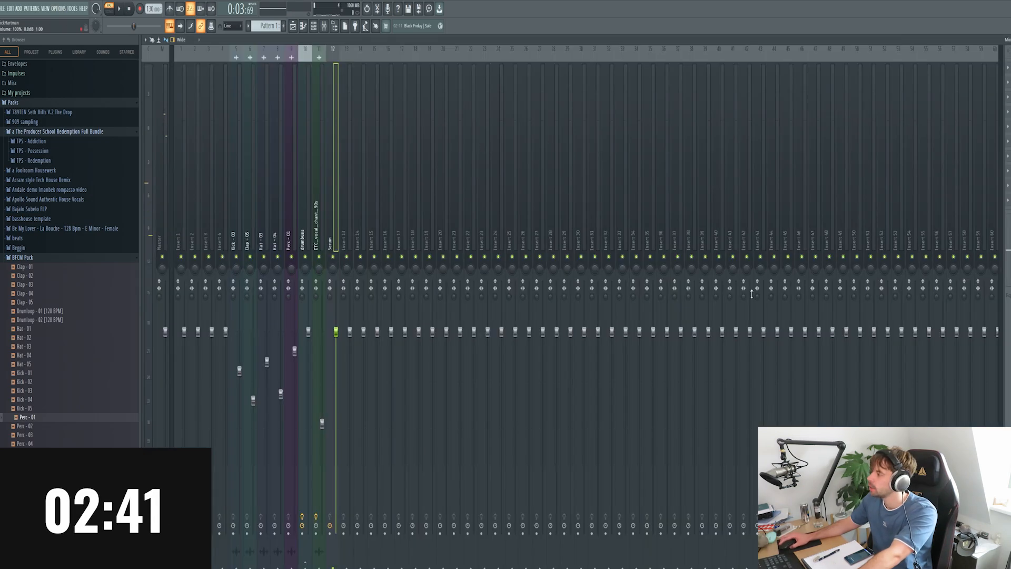
Load Kickstart on Serum's mixer track and play the pattern with the sidechain effect.
{"action": "left_click", "coordinate": [1008, 200]}
{"action": "left_click", "coordinate": [863, 336]}
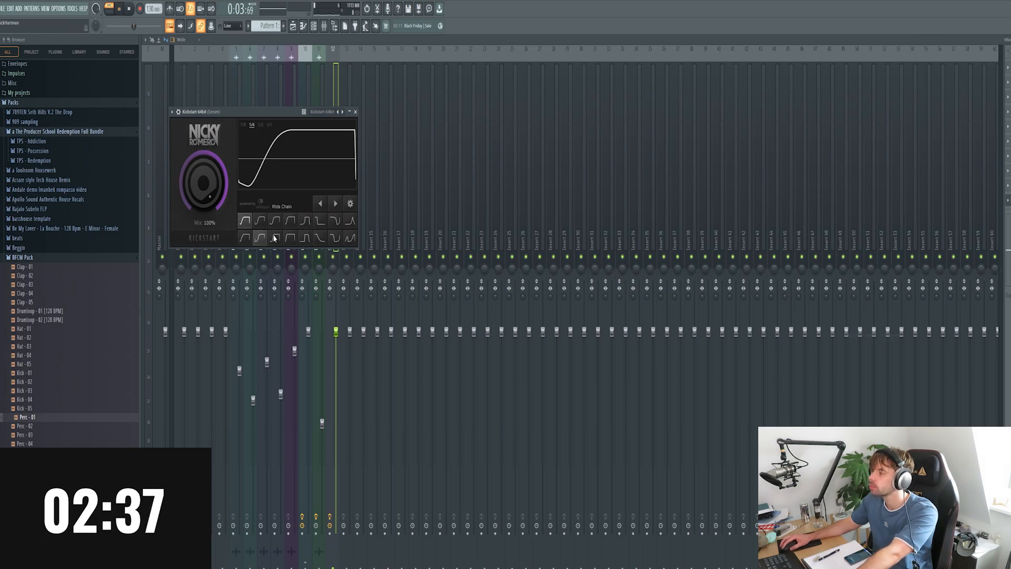
{"action": "key", "text": "space"}
Automate Kickstart's mix level on playlist Track 1, keeping it at minimum from bar 19 and jumping up at bar 21.
{"action": "left_click", "coordinate": [1008, 200]}
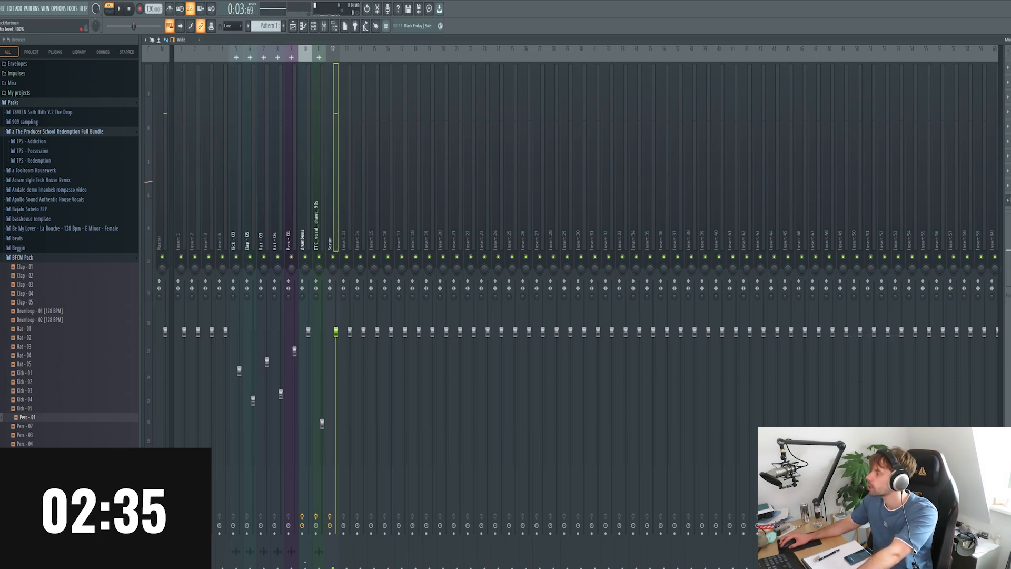
{"action": "left_click", "coordinate": [303, 26]}
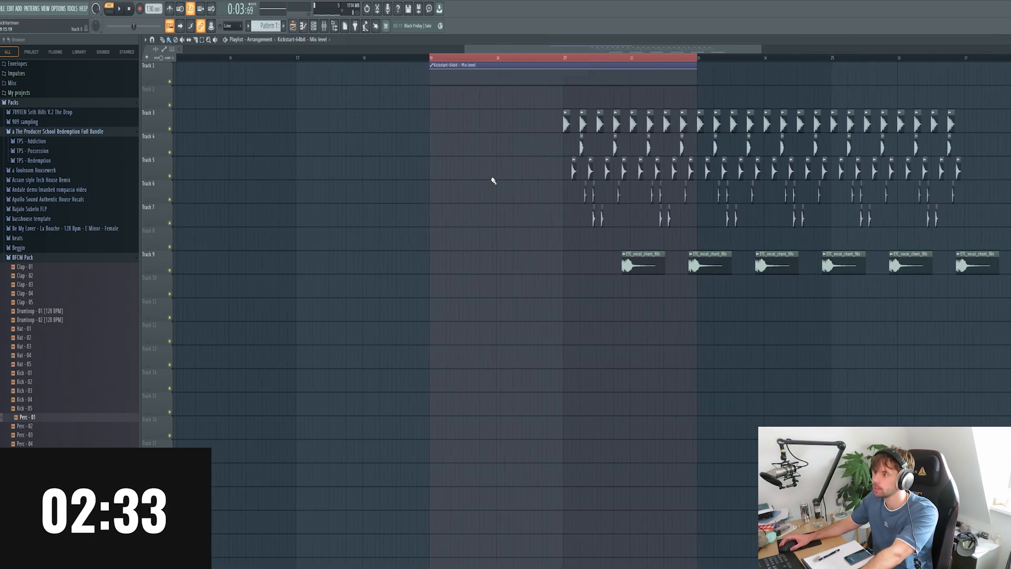
{"action": "left_click_drag", "start_coordinate": [559, 92], "coordinate": [558, 74]}
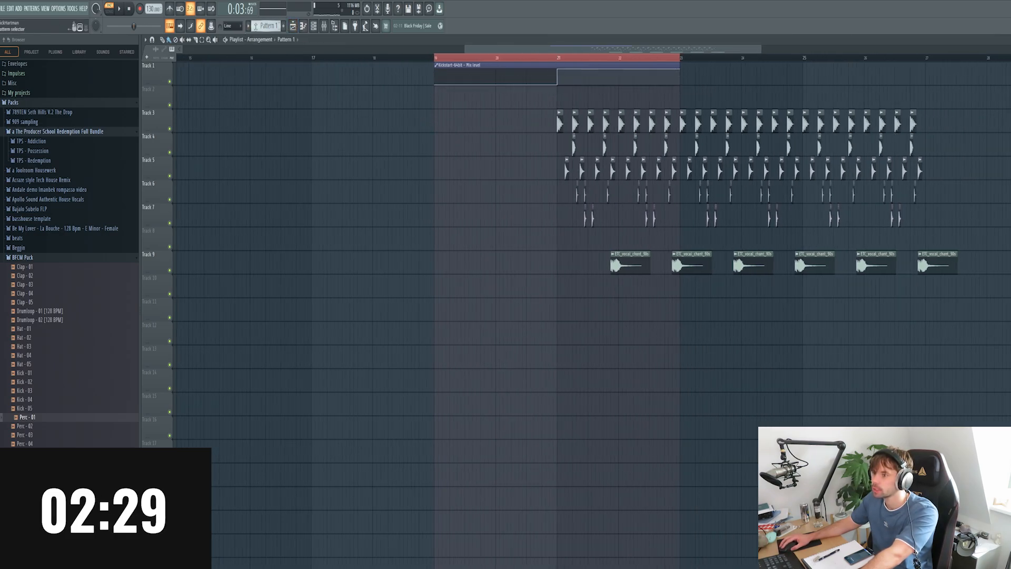
Place Pattern 1 on Track 2 at bar 19, play it, and add a second copy at bar 23.
{"action": "left_click", "coordinate": [454, 99]}
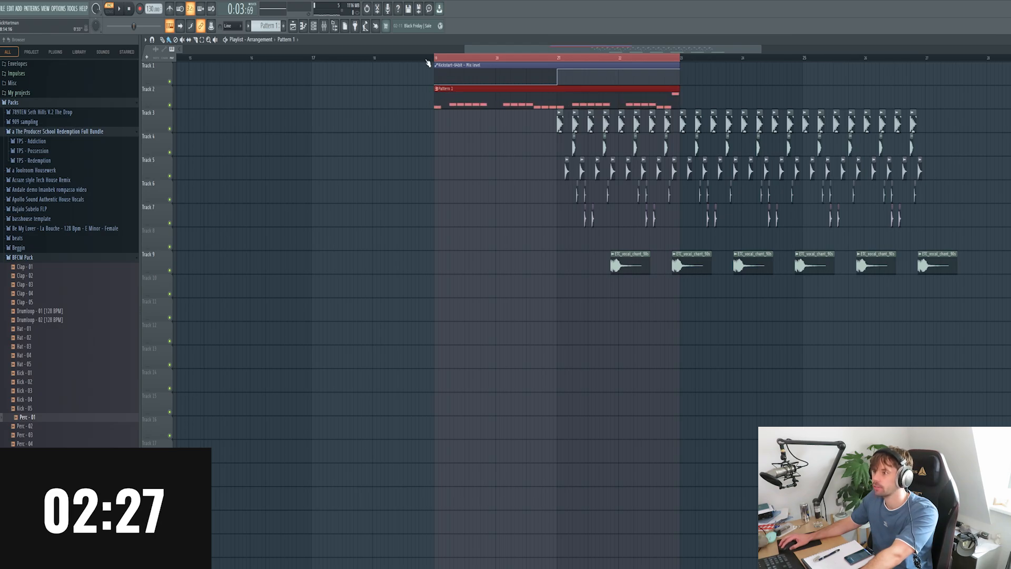
{"action": "key", "text": "space"}
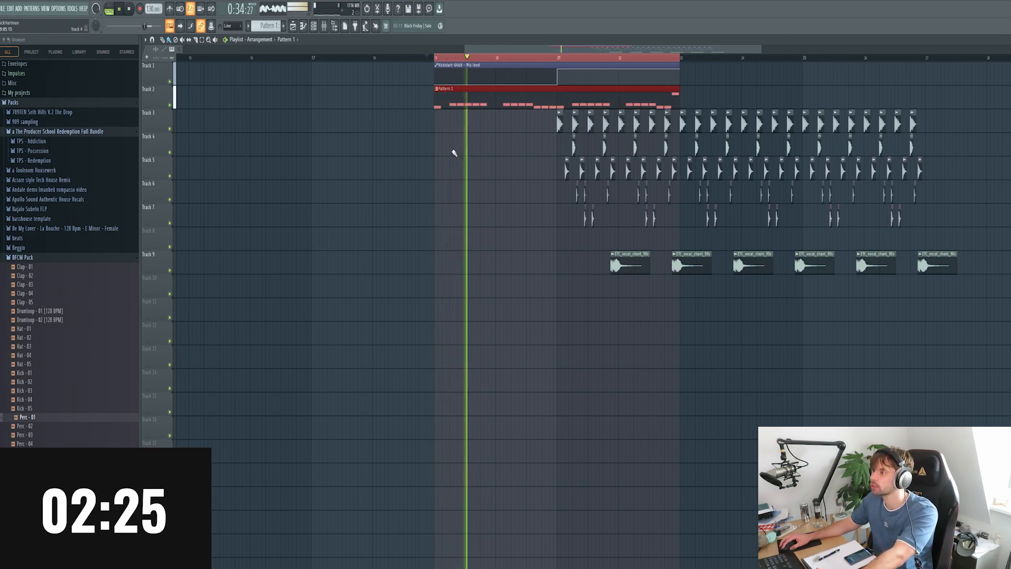
{"action": "key", "text": "space"}
{"action": "left_click_drag", "start_coordinate": [653, 97], "coordinate": [897, 93]}
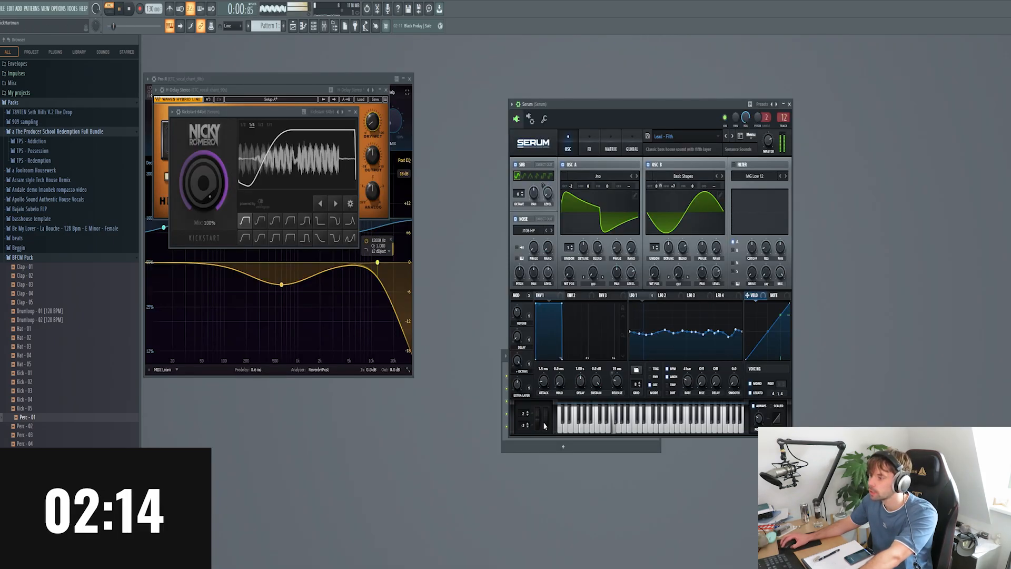
Create an automation clip for Serum's Mod Wheel, ramping up from bar 19 to bar 21 and dropping back there.
{"action": "left_click_drag", "start_coordinate": [547, 400], "coordinate": [548, 382]}
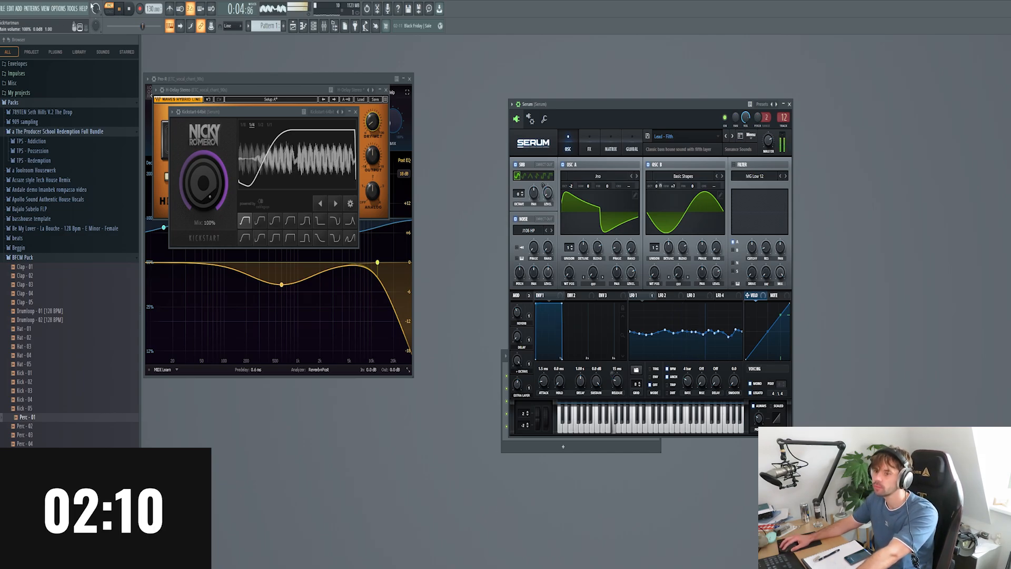
{"action": "left_click", "coordinate": [72, 8]}
{"action": "mouse_move", "coordinate": [105, 151]}
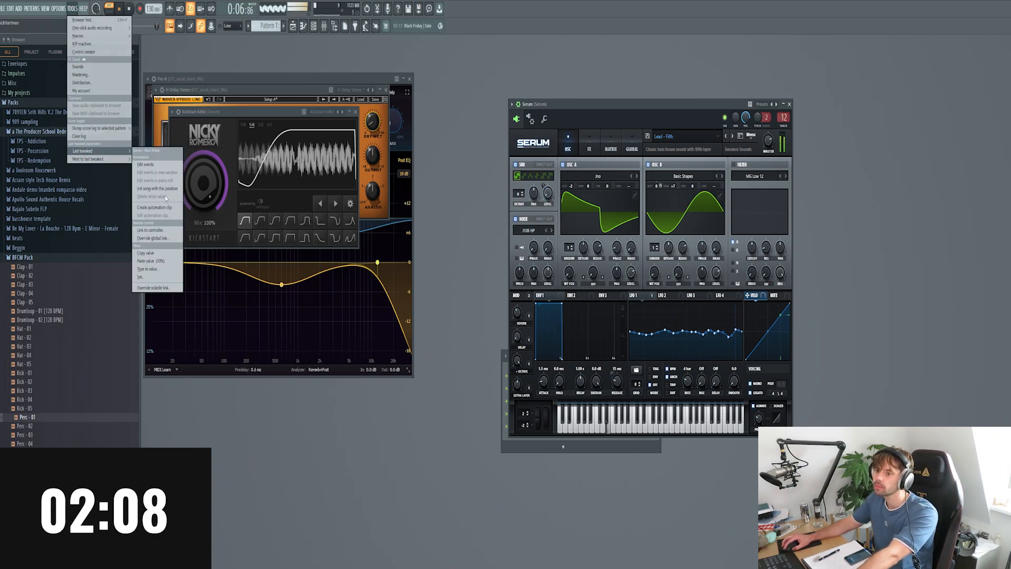
{"action": "left_click", "coordinate": [165, 210]}
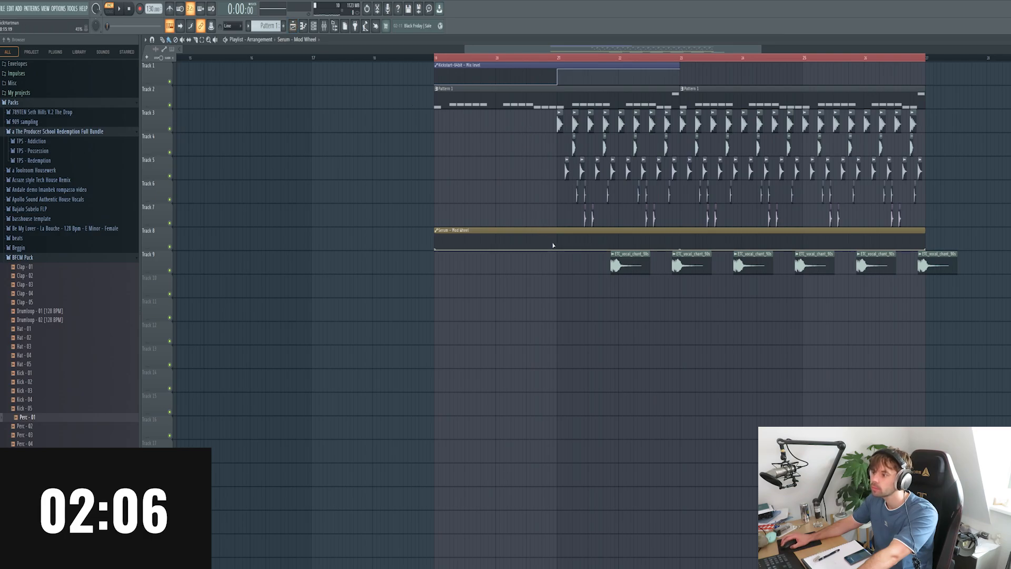
{"action": "left_click_drag", "start_coordinate": [557, 248], "coordinate": [557, 240]}
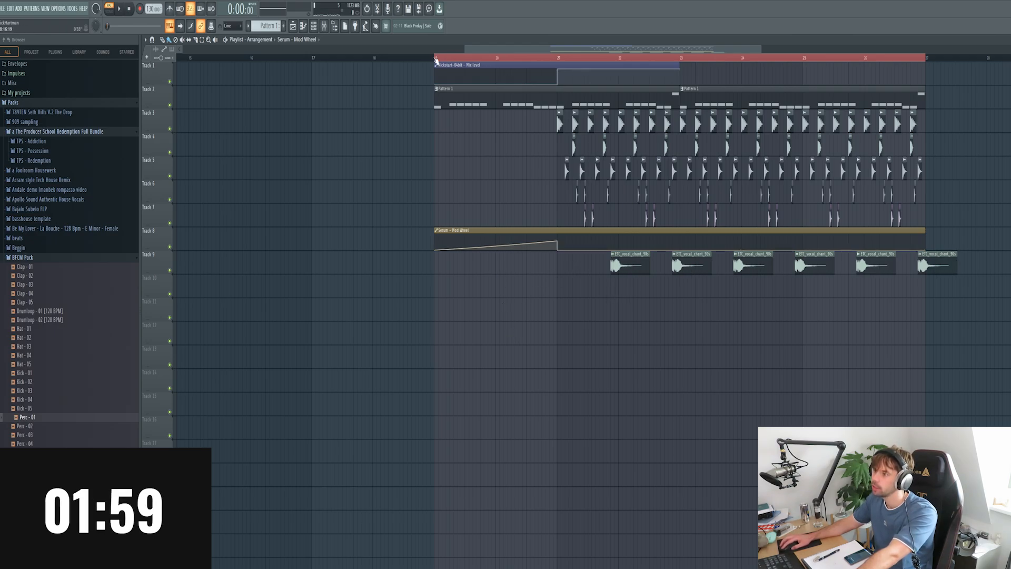
Load Fruity Parametric EQ 2 on the Master track and set band 1 as a high pass with a raised cutoff.
{"action": "left_click", "coordinate": [324, 26]}
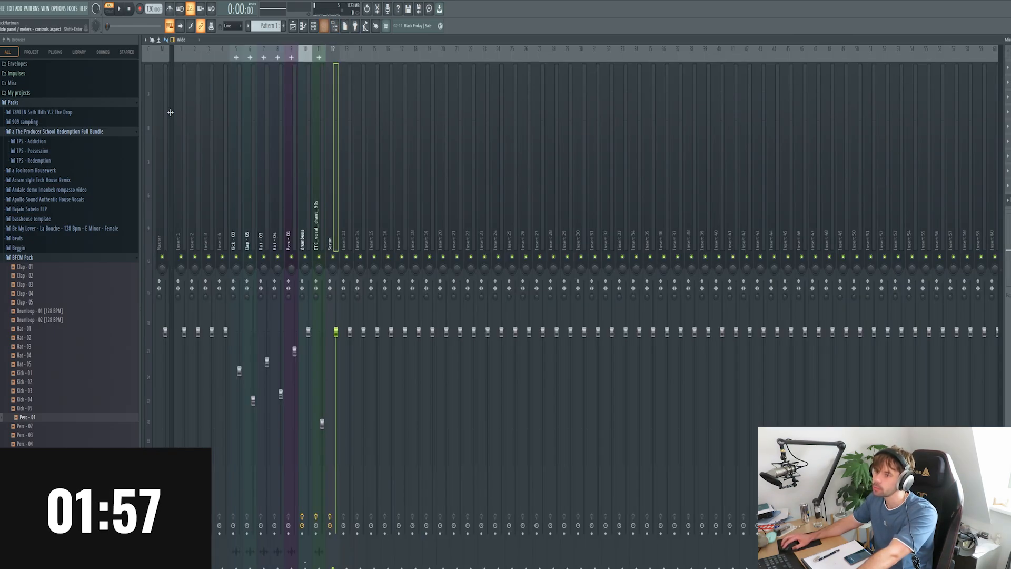
{"action": "left_click", "coordinate": [876, 120]}
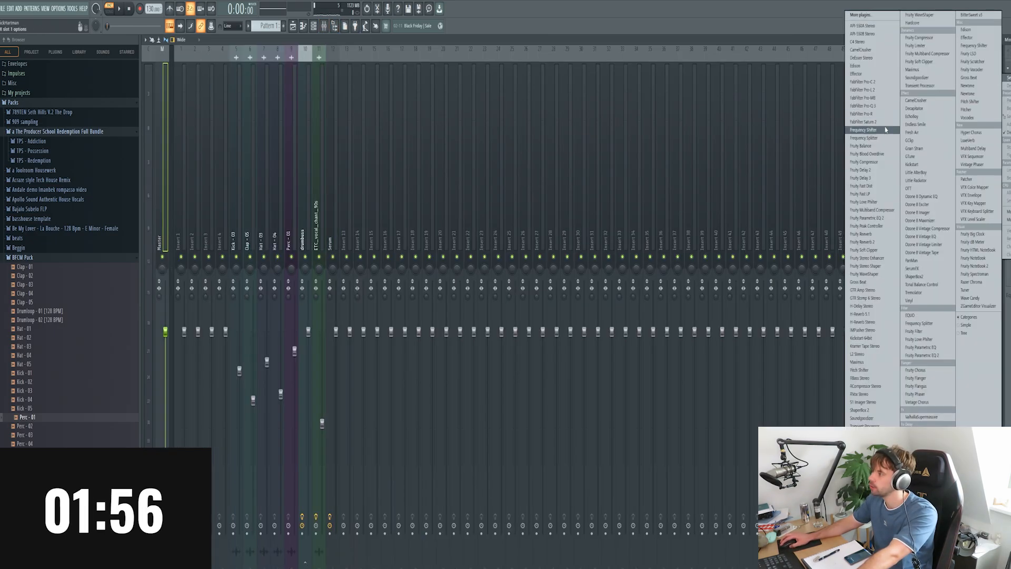
{"action": "left_click", "coordinate": [926, 355]}
{"action": "left_click_drag", "start_coordinate": [336, 112], "coordinate": [336, 121]}
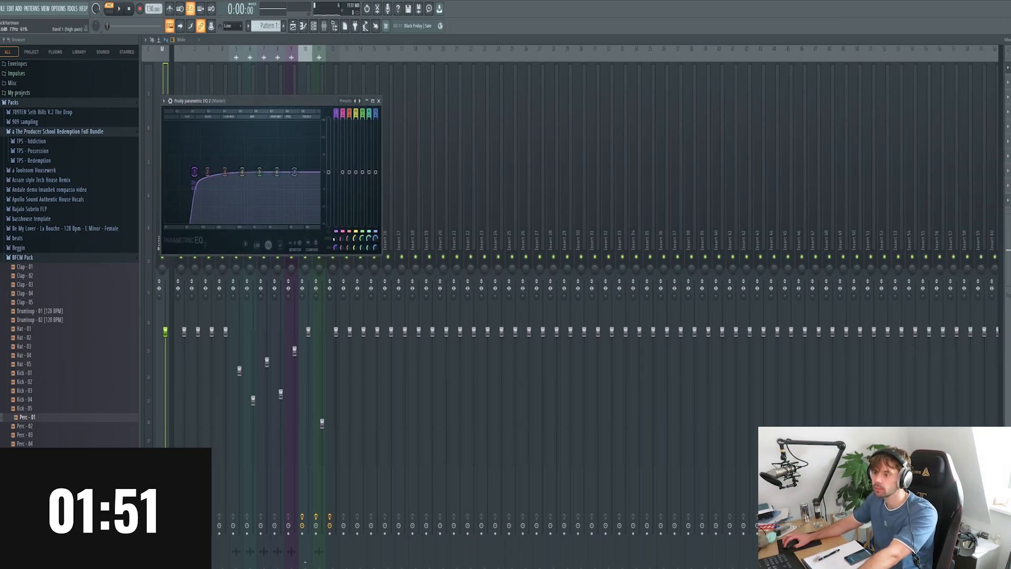
{"action": "left_click_drag", "start_coordinate": [194, 171], "coordinate": [206, 171]}
Copy the EQ's band 1 frequency value, lower the frequency to minimum, and create an automation clip for it.
{"action": "right_click", "coordinate": [336, 237]}
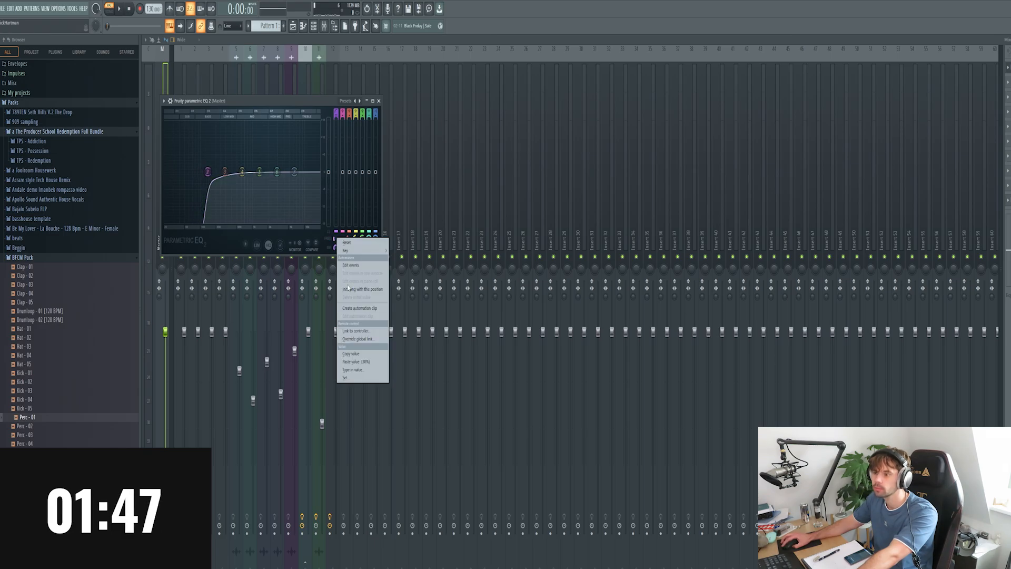
{"action": "left_click", "coordinate": [361, 354]}
{"action": "left_click_drag", "start_coordinate": [336, 239], "coordinate": [335, 279]}
{"action": "right_click", "coordinate": [335, 239]}
{"action": "left_click", "coordinate": [358, 310]}
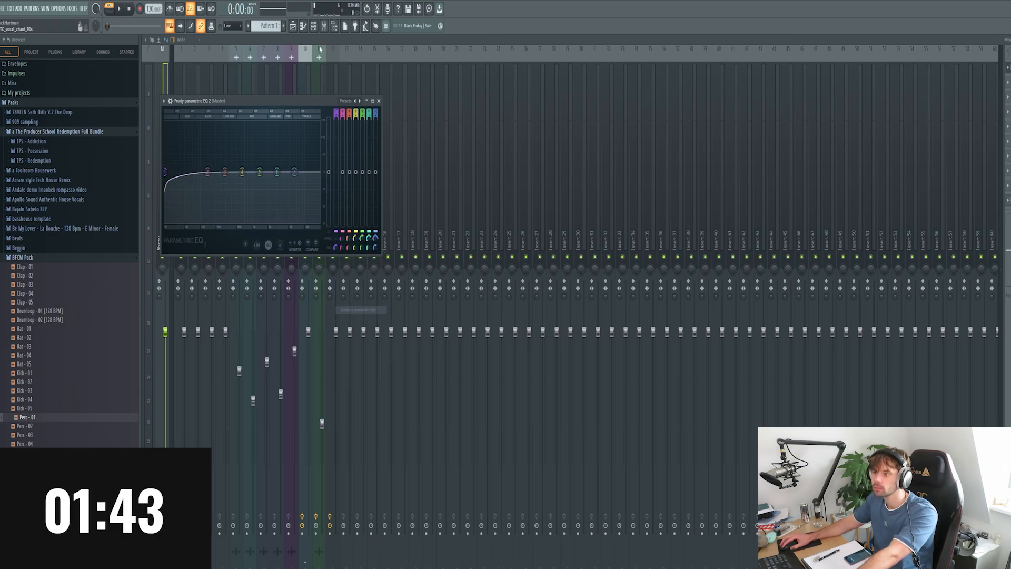
Shape the band 1 frequency automation to jump up at bar 26, hold flat, and drop at bar 27, then play that section.
{"action": "right_click", "coordinate": [864, 288]}
{"action": "mouse_move", "coordinate": [922, 286]}
{"action": "left_mouse_down"}
{"action": "mouse_move", "coordinate": [953, 276]}
{"action": "mouse_move", "coordinate": [925, 291]}
{"action": "left_mouse_up"}
{"action": "right_click", "coordinate": [864, 288]}
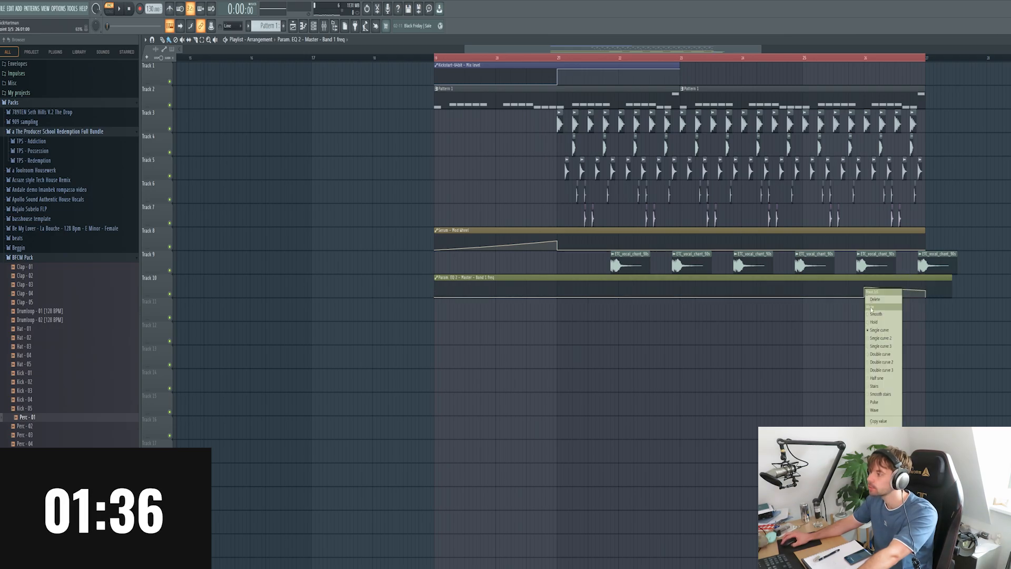
{"action": "left_click", "coordinate": [901, 384]}
{"action": "right_click", "coordinate": [925, 288]}
{"action": "key", "text": "ctrl+z"}
{"action": "right_click", "coordinate": [925, 290]}
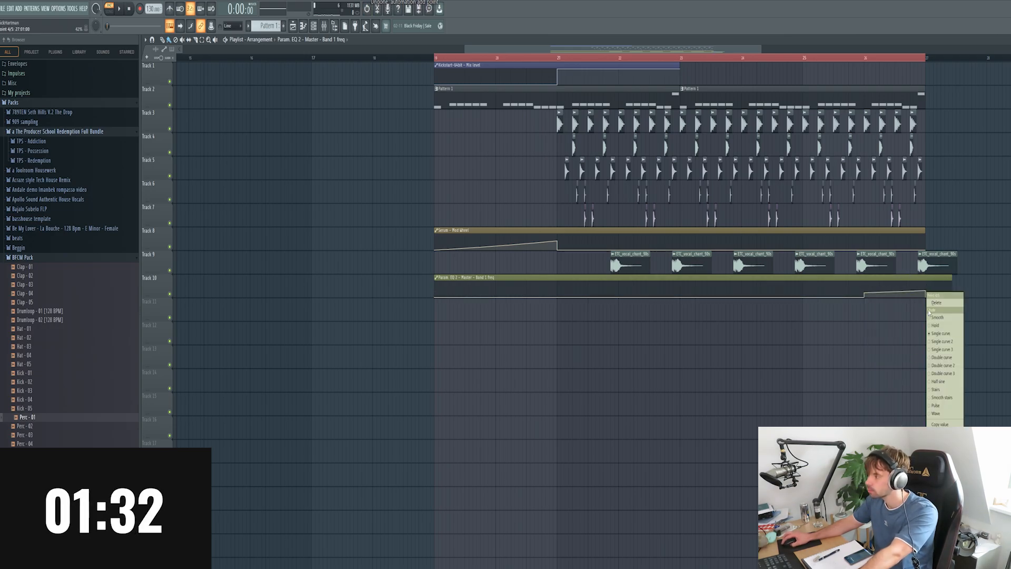
{"action": "left_click", "coordinate": [938, 391]}
{"action": "left_click", "coordinate": [856, 57]}
{"action": "key", "text": "space"}
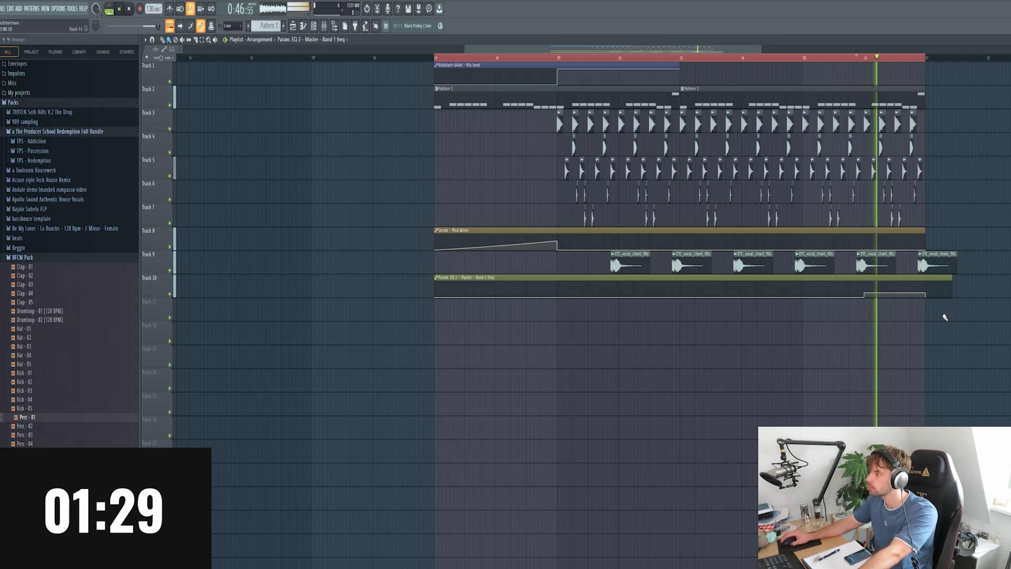
{"action": "key", "text": "space"}
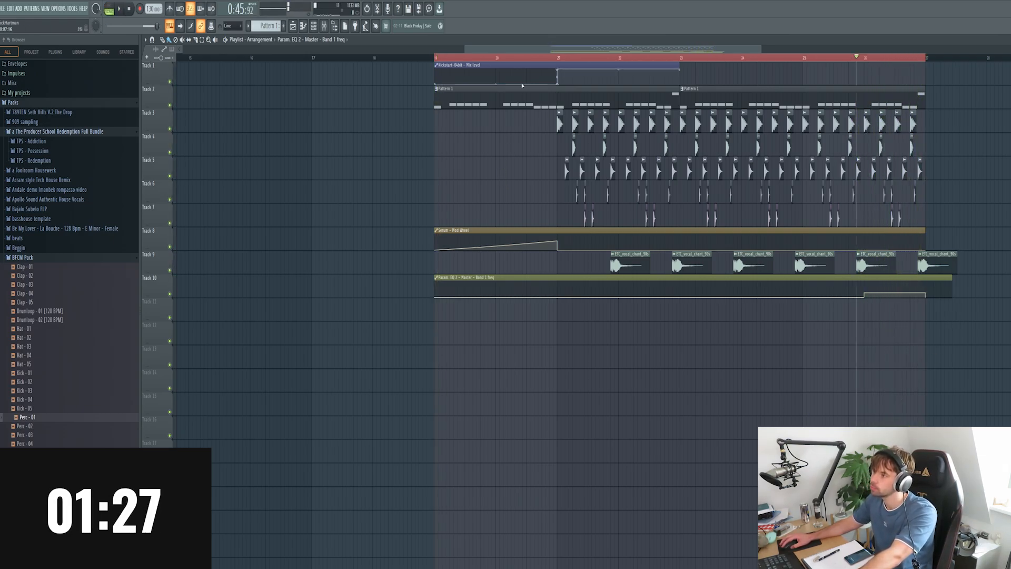
Play the song from just before bar 21 and lower the Serum mixer track's volume to about -3 dB.
{"action": "left_click", "coordinate": [535, 58]}
{"action": "left_click", "coordinate": [322, 27]}
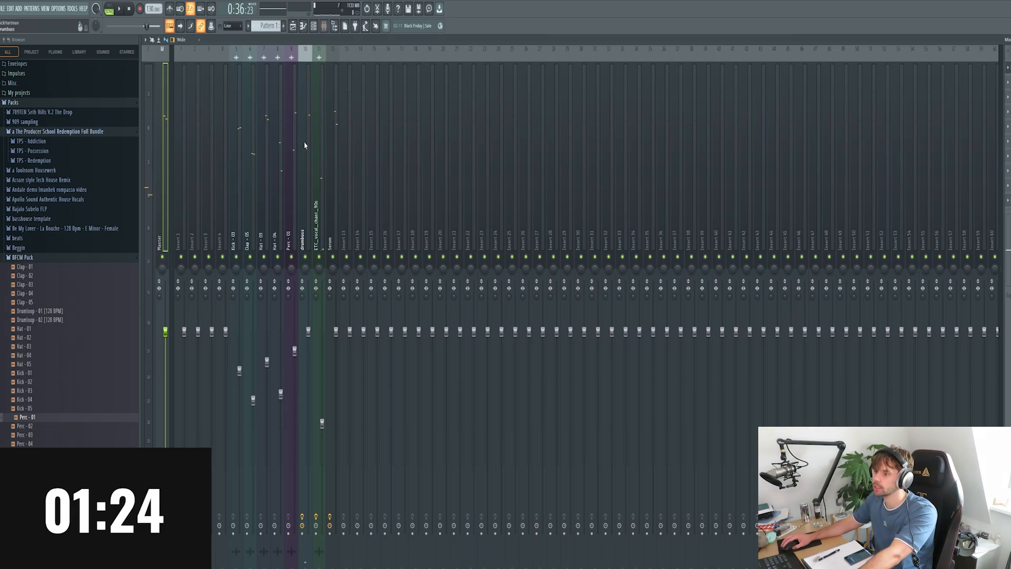
{"action": "left_click", "coordinate": [340, 253]}
{"action": "key", "text": "space"}
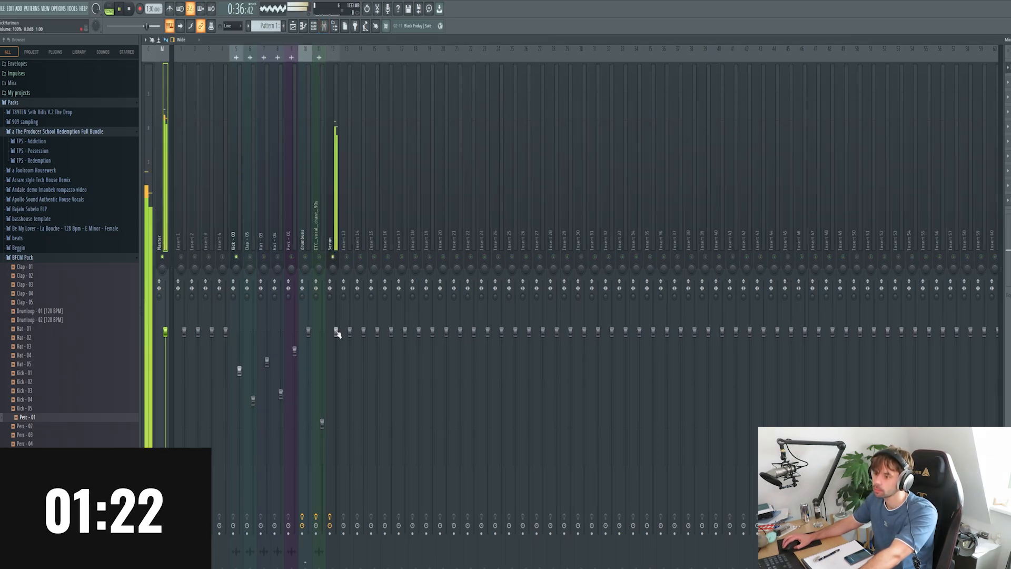
{"action": "scroll", "coordinate": [337, 330], "scroll_direction": "down", "scroll_amount": 5}
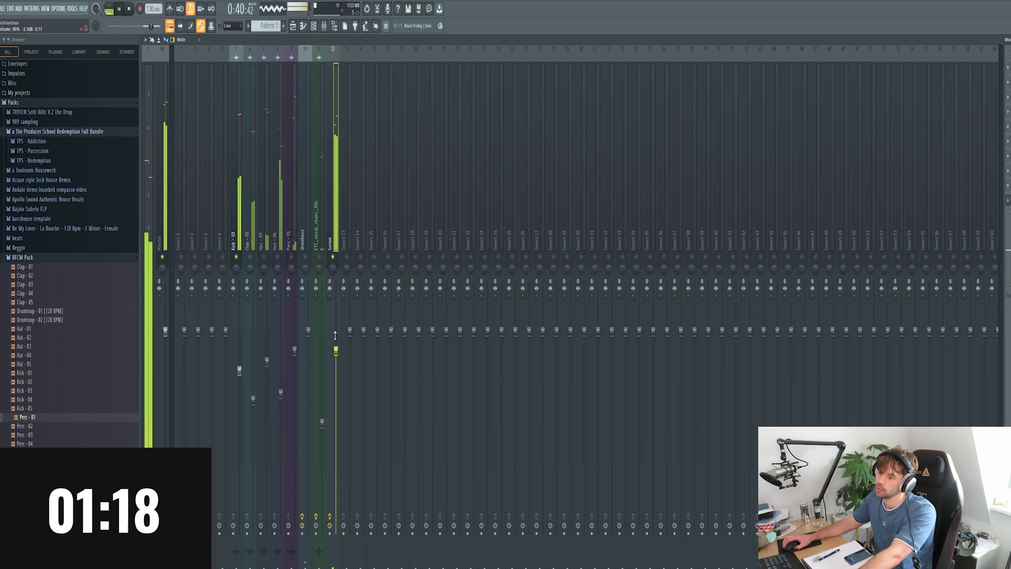
{"action": "scroll", "coordinate": [335, 336], "scroll_direction": "down", "scroll_amount": 1}
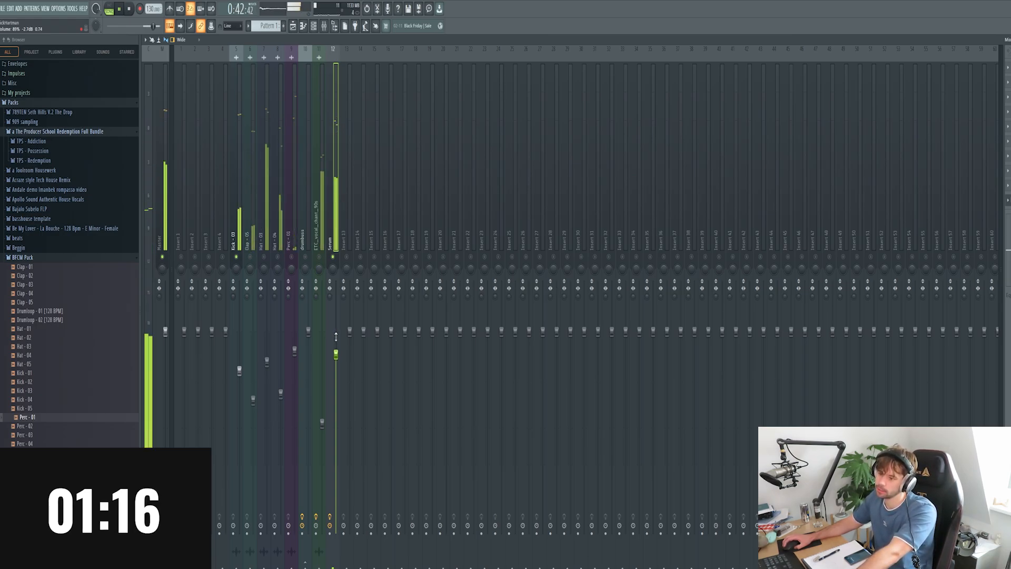
{"action": "scroll", "coordinate": [335, 337], "scroll_direction": "down", "scroll_amount": 1}
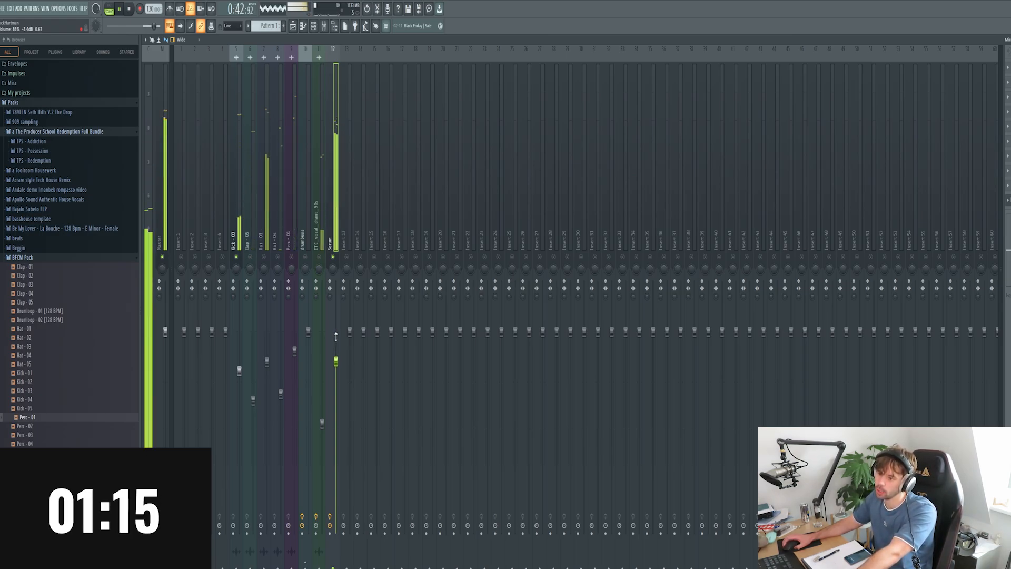
{"action": "key", "text": "space"}
{"action": "right_click", "coordinate": [333, 258]}
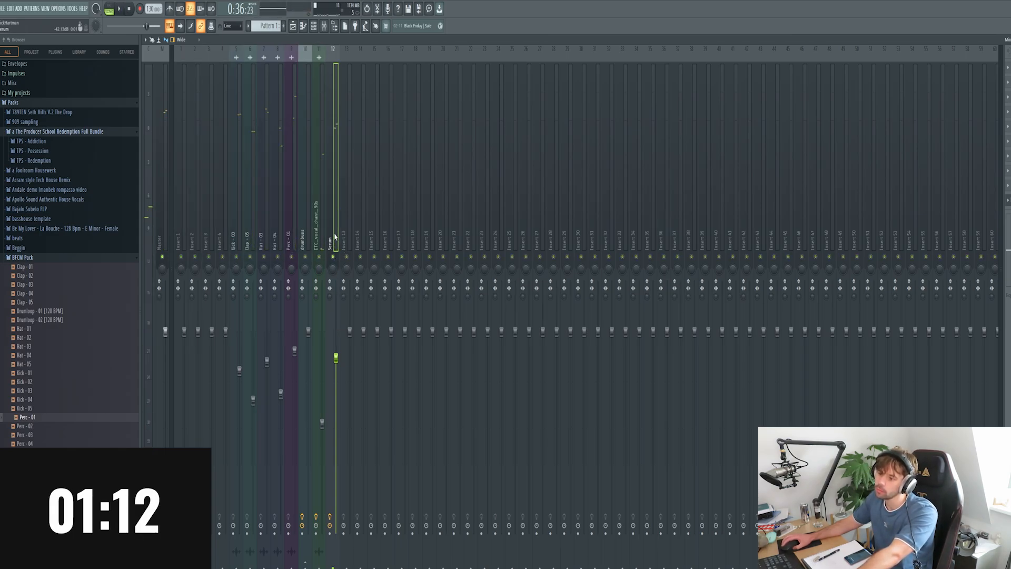
Play the arrangement from bar 26 to check the master high-pass automation.
{"action": "left_click", "coordinate": [294, 26]}
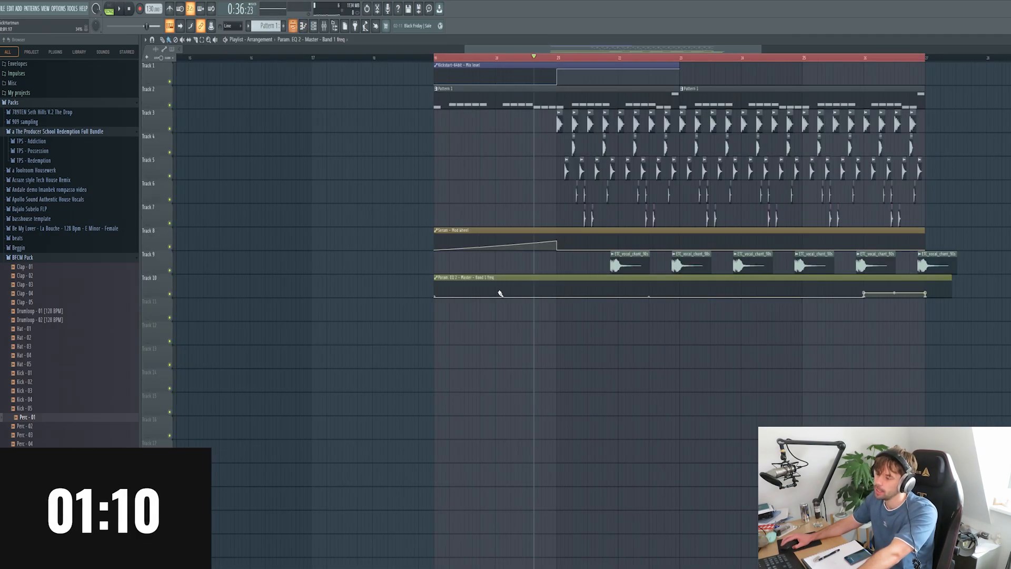
{"action": "left_click", "coordinate": [865, 59]}
{"action": "key", "text": "space"}
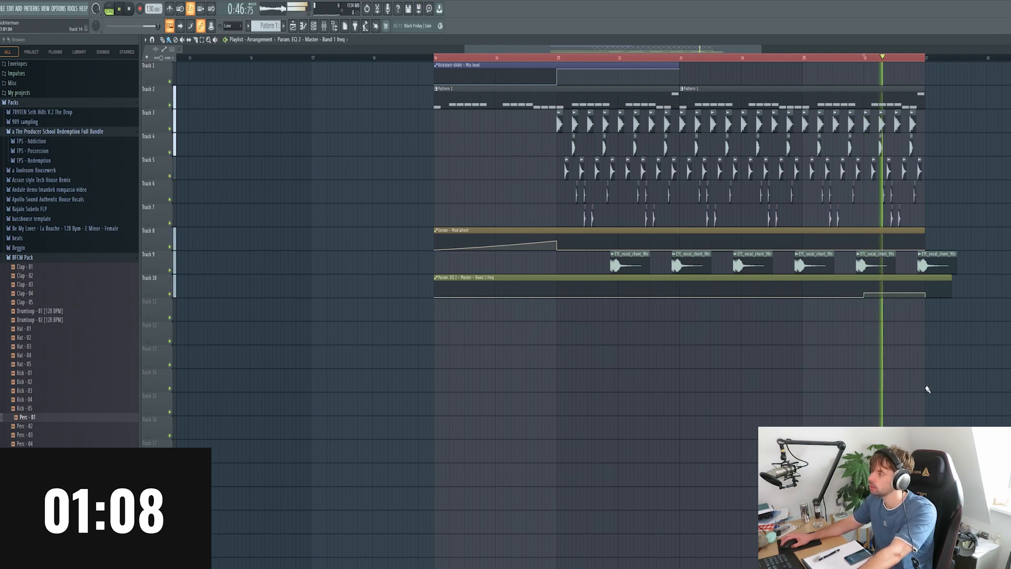
{"action": "scroll", "coordinate": [719, 390], "scroll_direction": "down", "scroll_amount": 2}
{"action": "scroll", "coordinate": [983, 380], "scroll_direction": "up", "scroll_amount": 2}
{"action": "key", "text": "space"}
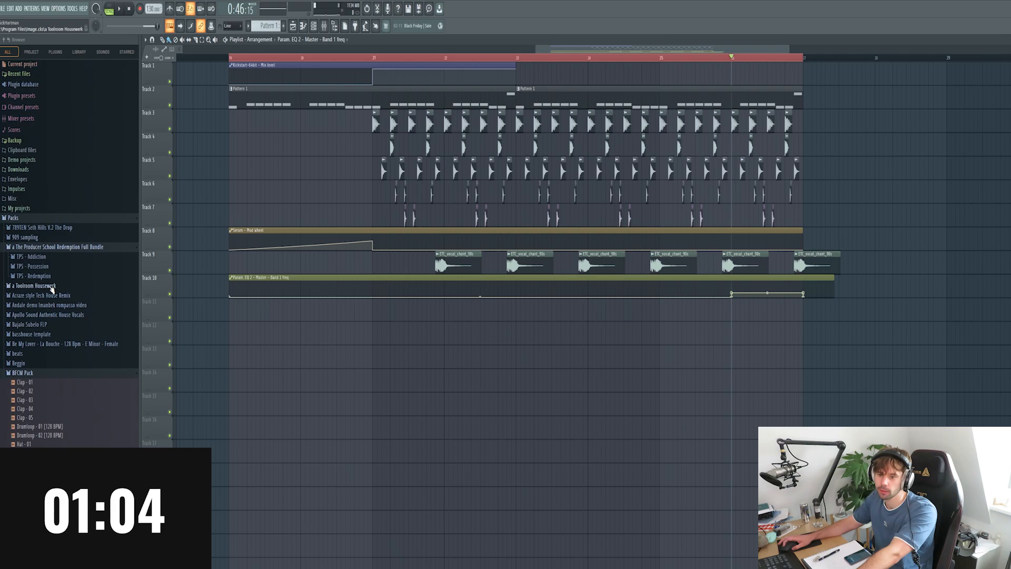
Preview crashes from the 909 sampling pack and place Crash - 2 on Track 11 at bar 26.
{"action": "left_click", "coordinate": [37, 238]}
{"action": "left_click", "coordinate": [38, 248]}
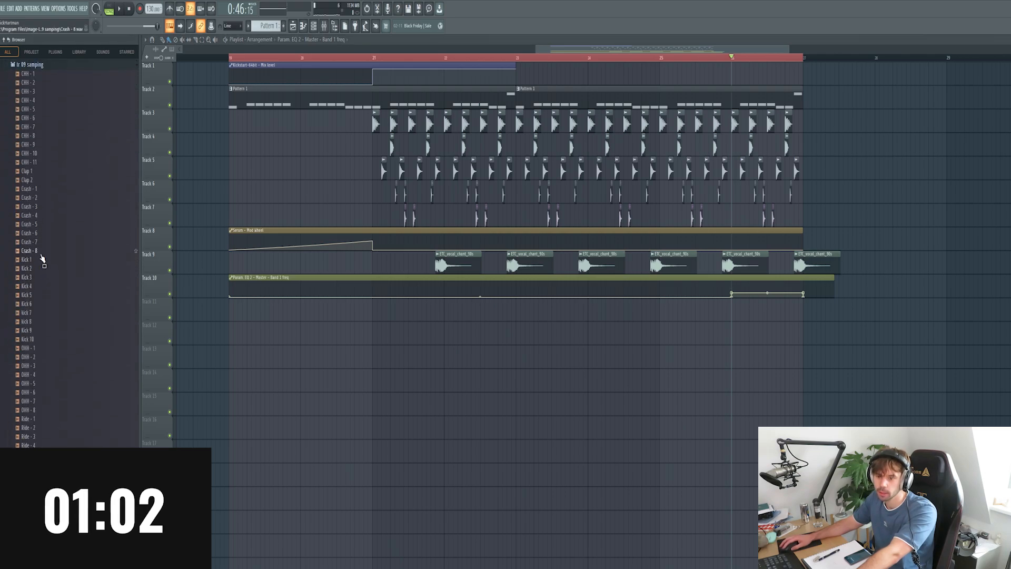
{"action": "left_click", "coordinate": [42, 198]}
{"action": "left_click", "coordinate": [43, 190]}
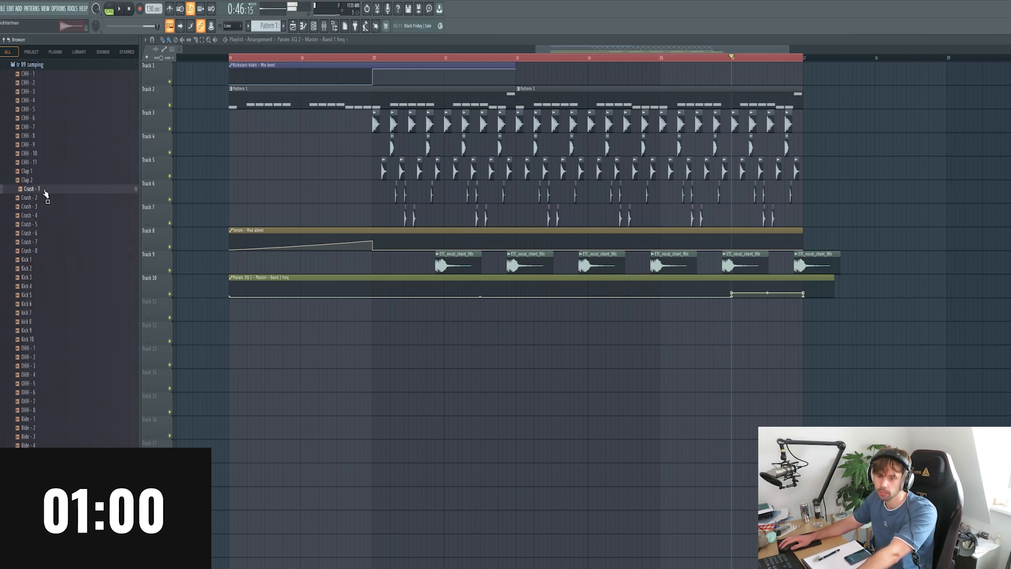
{"action": "mouse_move", "coordinate": [246, 269]}
{"action": "left_mouse_down"}
{"action": "mouse_move", "coordinate": [737, 316]}
{"action": "mouse_move", "coordinate": [735, 293]}
{"action": "mouse_move", "coordinate": [860, 296]}
{"action": "left_mouse_up"}
{"action": "scroll", "coordinate": [742, 310], "scroll_direction": "up", "scroll_amount": 2}
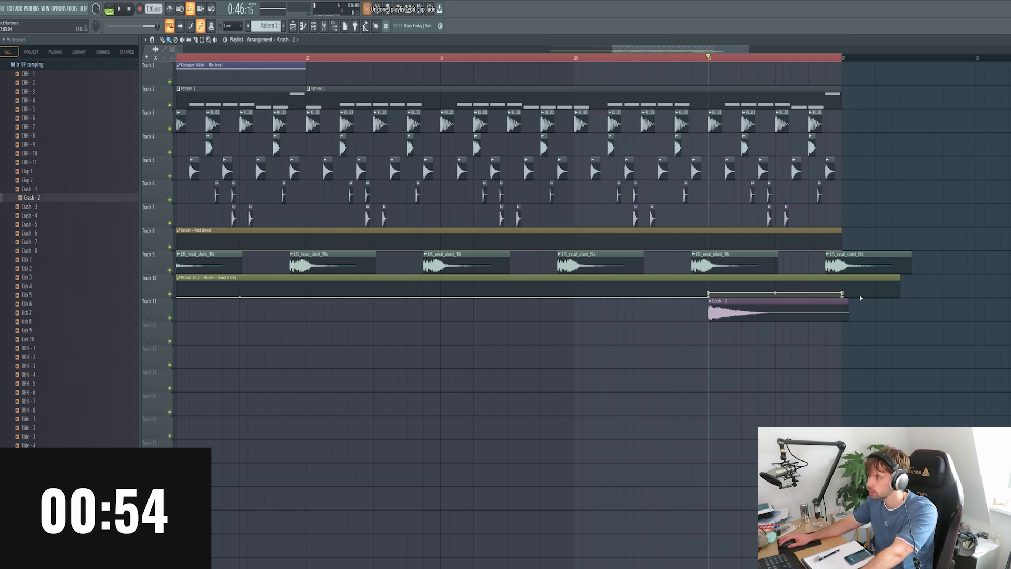
Copy the Crash - 2 clip to bar 27, trim the bar 26 clip to one beat and repeat it three times.
{"action": "left_click_drag", "start_coordinate": [779, 301], "coordinate": [913, 296], "text": "shift"}
{"action": "left_click", "coordinate": [833, 303], "text": "ctrl"}
{"action": "left_click_drag", "start_coordinate": [832, 303], "coordinate": [752, 313]}
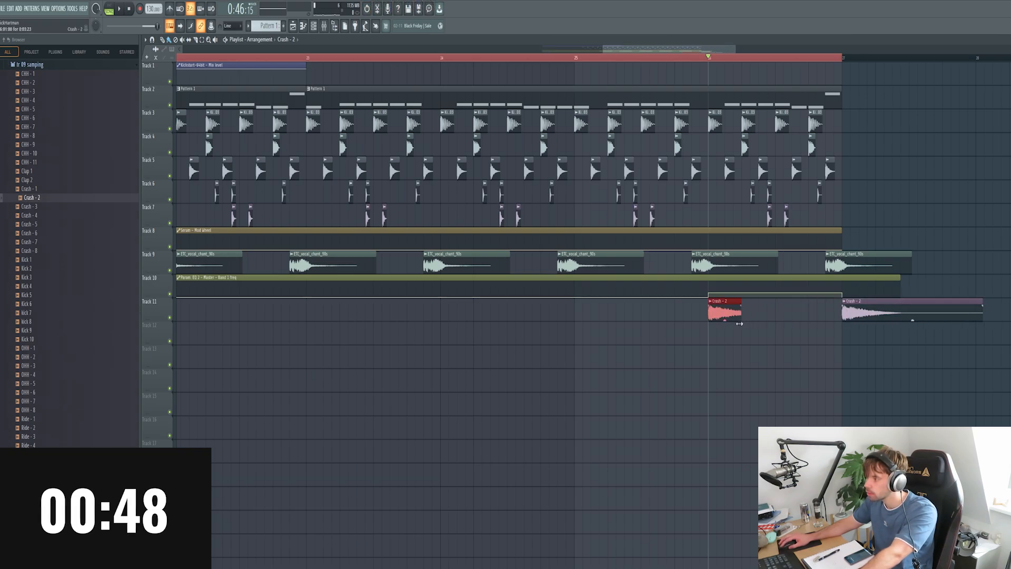
{"action": "scroll", "coordinate": [739, 323], "scroll_direction": "up", "scroll_amount": 5}
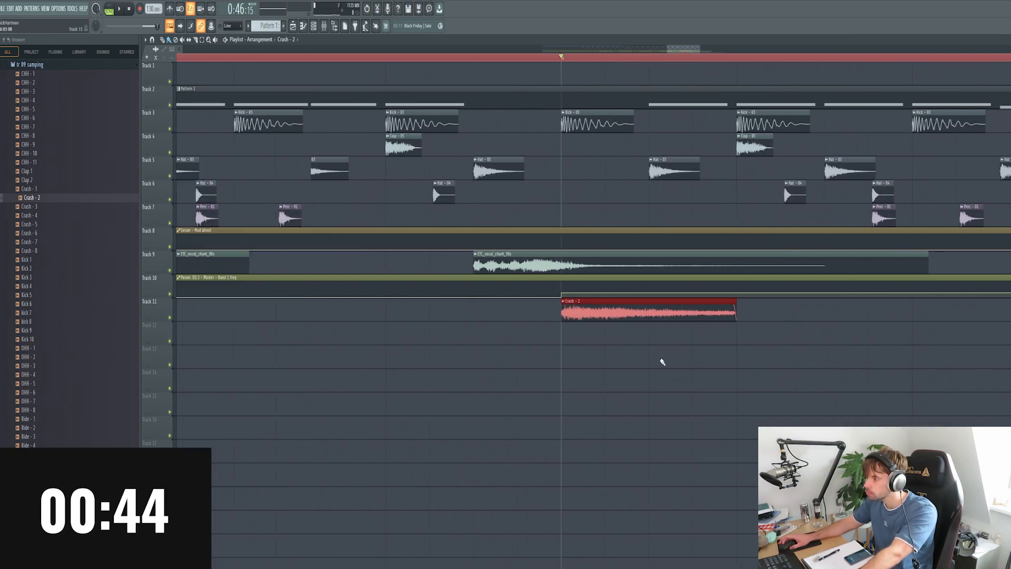
{"action": "scroll", "coordinate": [663, 361], "scroll_direction": "down", "scroll_amount": 5}
{"action": "key", "text": "ctrl+b"}
{"action": "key", "text": "ctrl+b"}
{"action": "key", "text": "ctrl+b"}
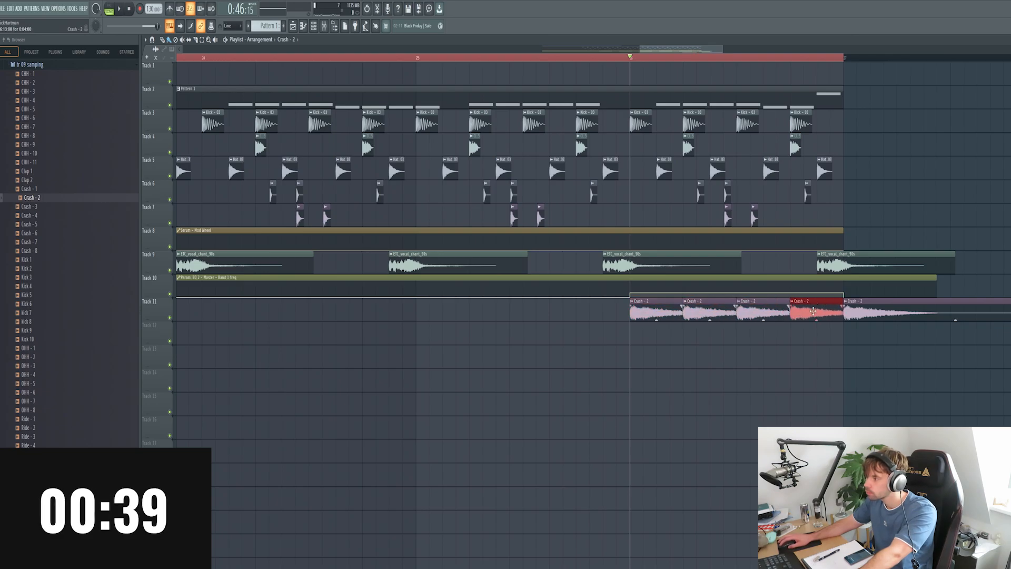
Route Crash - 2 to its own mixer track beside Serum and load the crash chain mixer preset on it.
{"action": "double_click", "coordinate": [813, 311]}
{"action": "key", "text": "ctrl+l"}
{"action": "right_click", "coordinate": [345, 167]}
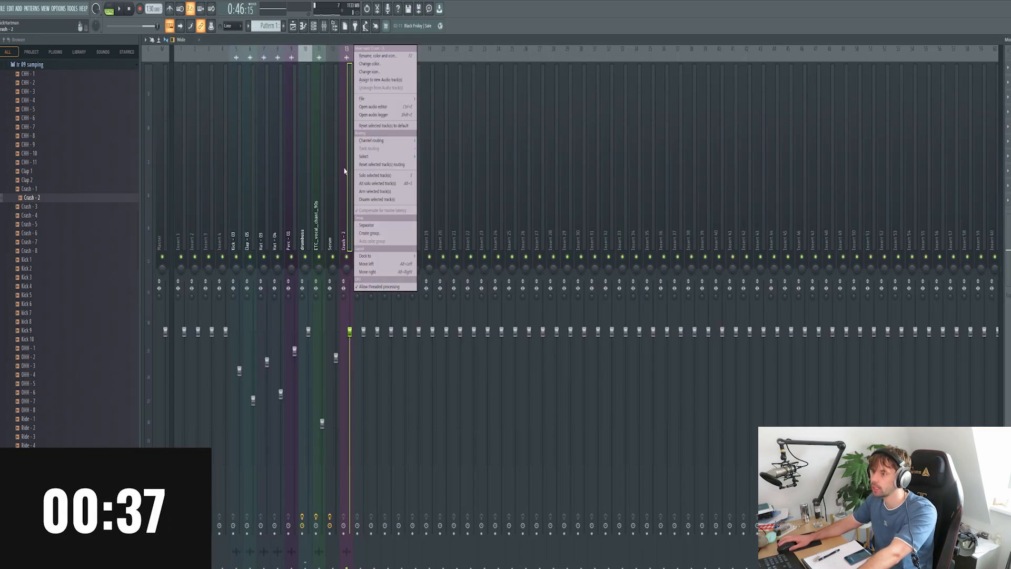
{"action": "mouse_move", "coordinate": [395, 98]}
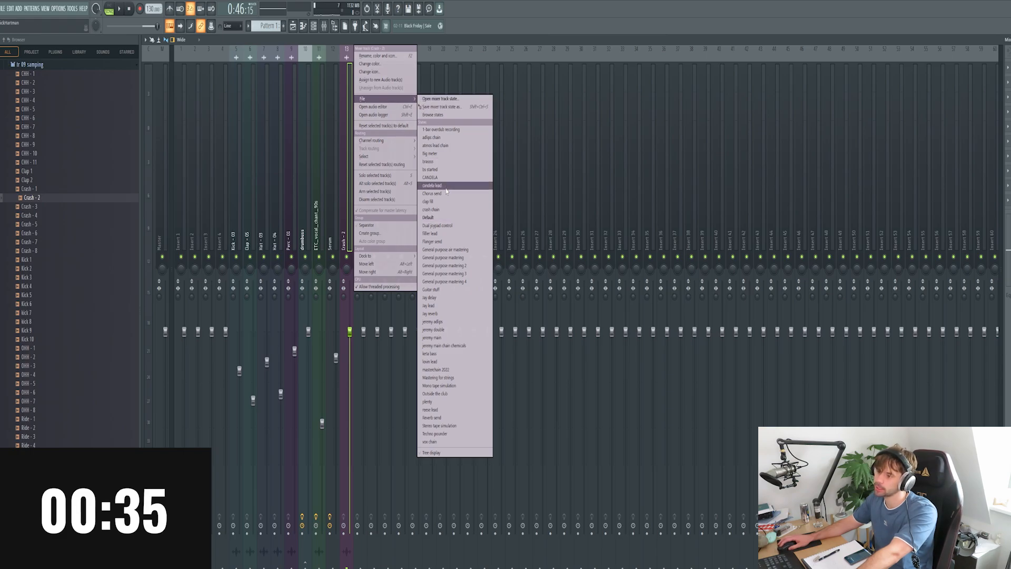
{"action": "left_click", "coordinate": [442, 210]}
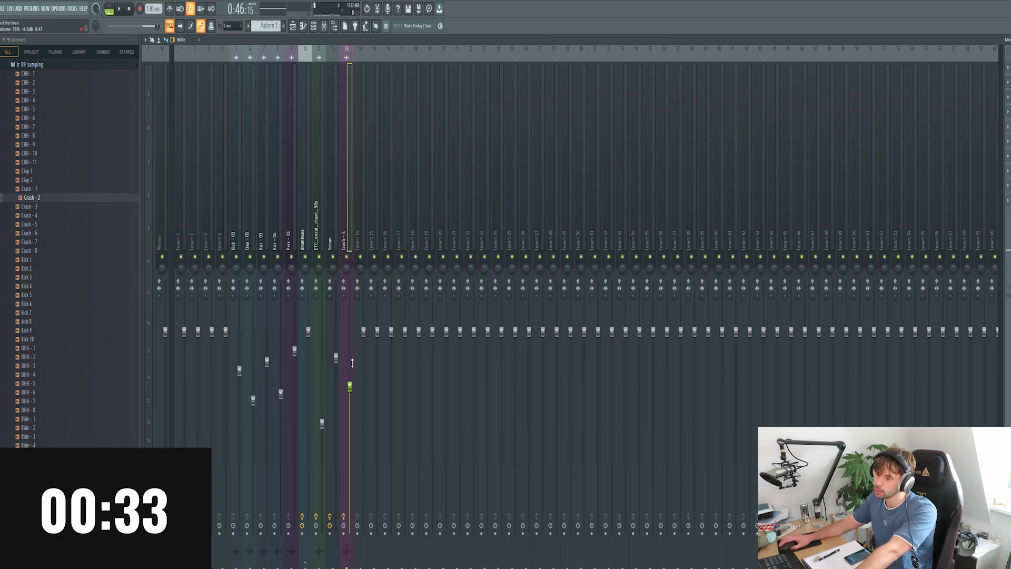
Play from bar 26 and lower the crash mixer track's volume to under 70%.
{"action": "key", "text": "space"}
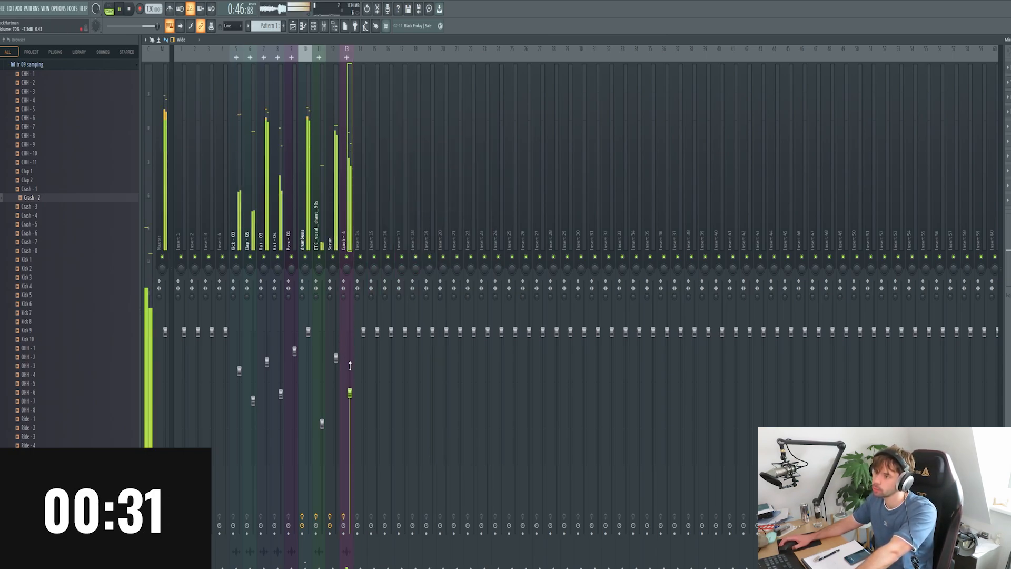
{"action": "scroll", "coordinate": [350, 365], "scroll_direction": "down", "scroll_amount": 5}
{"action": "scroll", "coordinate": [350, 366], "scroll_direction": "down", "scroll_amount": 1}
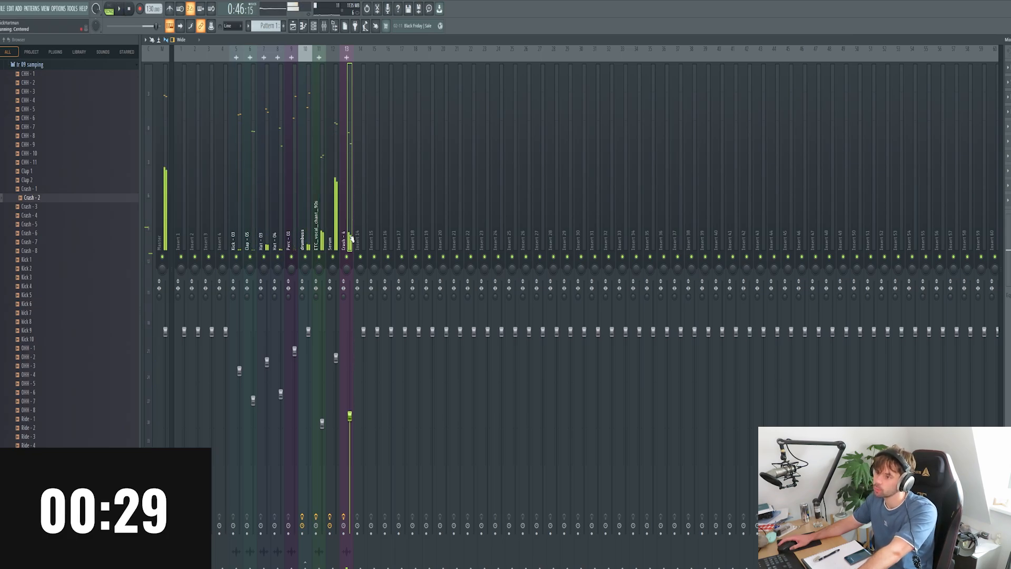
Try a Crash - 2 hit on Track 11 at bar 19, play the intro with it, and remove that hit.
{"action": "left_click", "coordinate": [293, 26]}
{"action": "scroll", "coordinate": [461, 377], "scroll_direction": "down", "scroll_amount": 3}
{"action": "scroll", "coordinate": [662, 332], "scroll_direction": "down", "scroll_amount": 2}
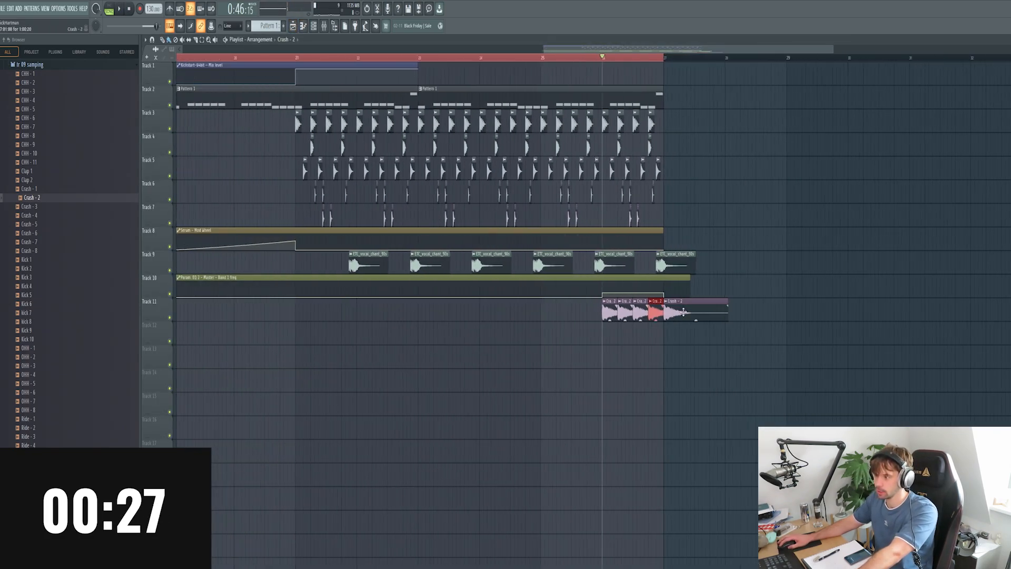
{"action": "left_click", "coordinate": [305, 311]}
{"action": "scroll", "coordinate": [327, 316], "scroll_direction": "down", "scroll_amount": 2}
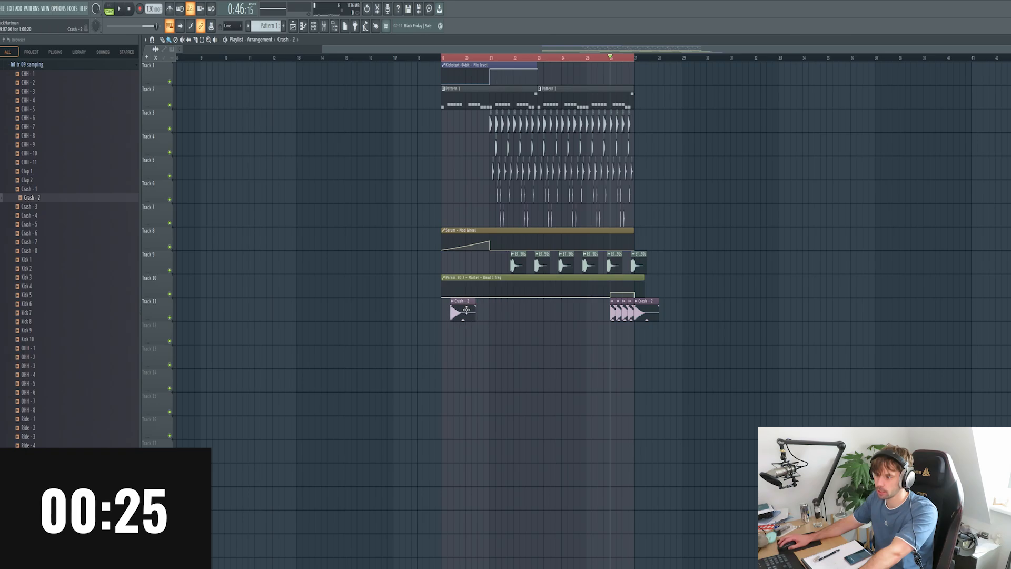
{"action": "scroll", "coordinate": [435, 343], "scroll_direction": "up", "scroll_amount": 3}
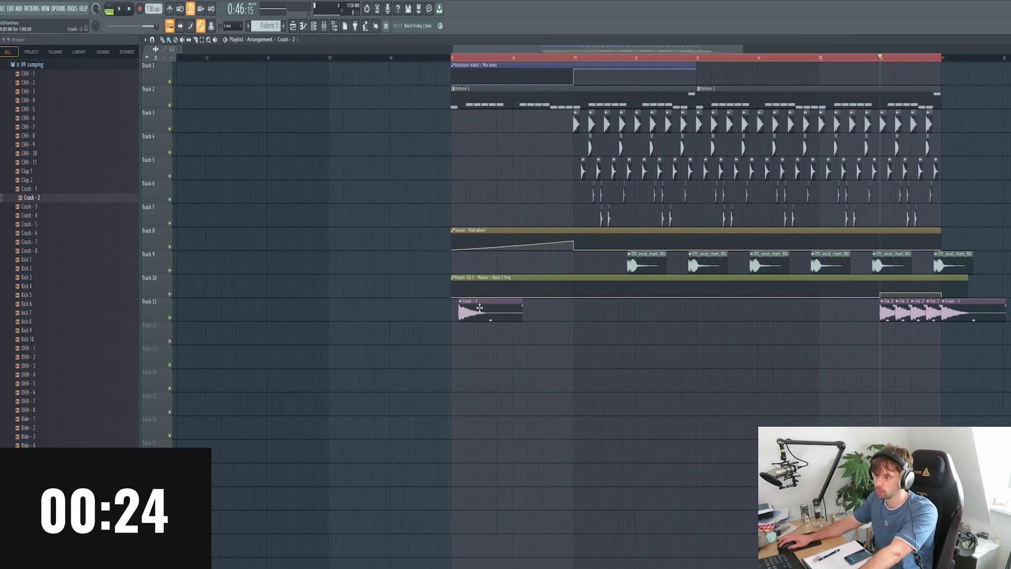
{"action": "left_click", "coordinate": [431, 56]}
{"action": "key", "text": "space"}
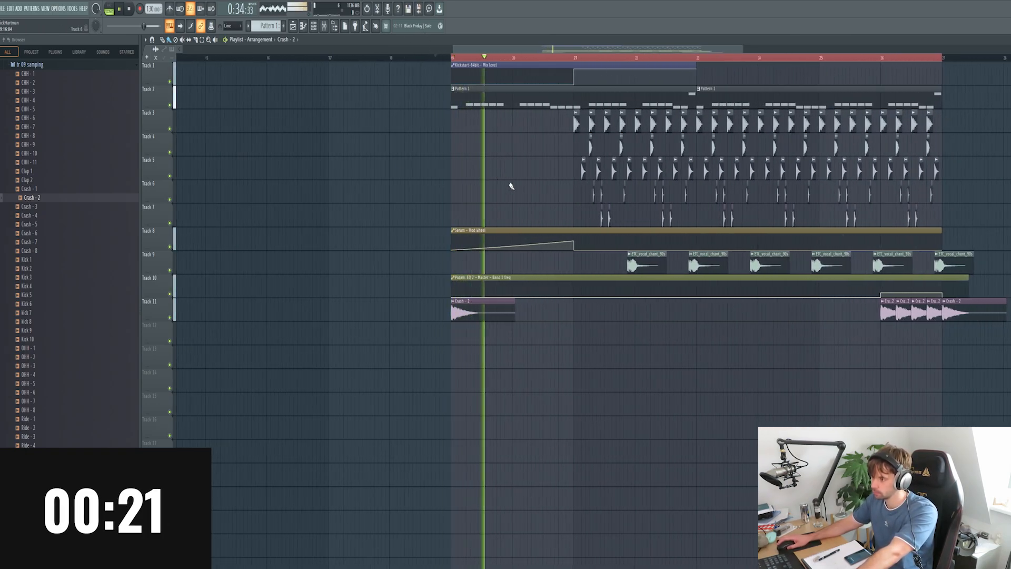
{"action": "key", "text": "space"}
{"action": "right_click", "coordinate": [481, 316]}
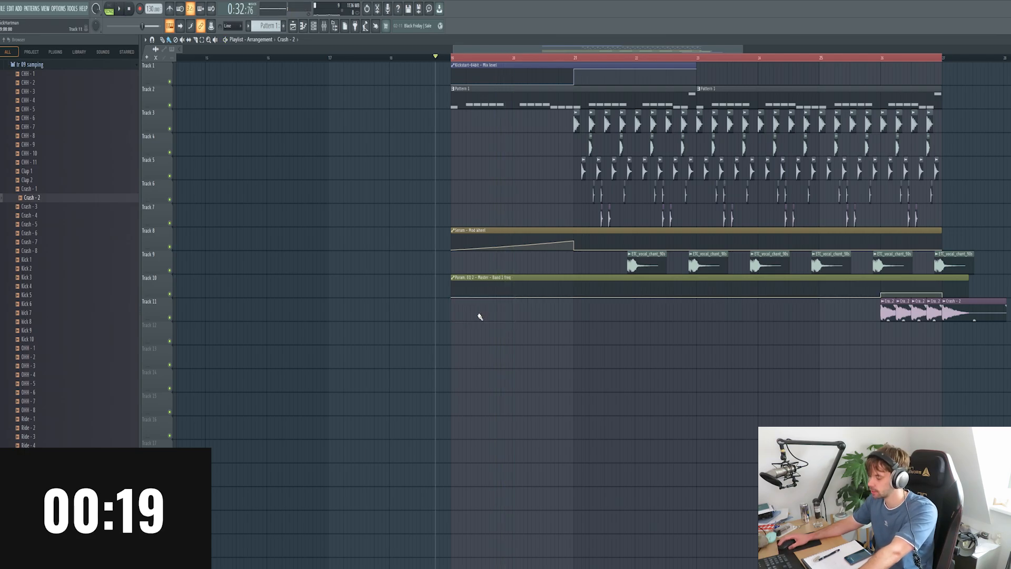
{"action": "scroll", "coordinate": [567, 346], "scroll_direction": "down", "scroll_amount": 2}
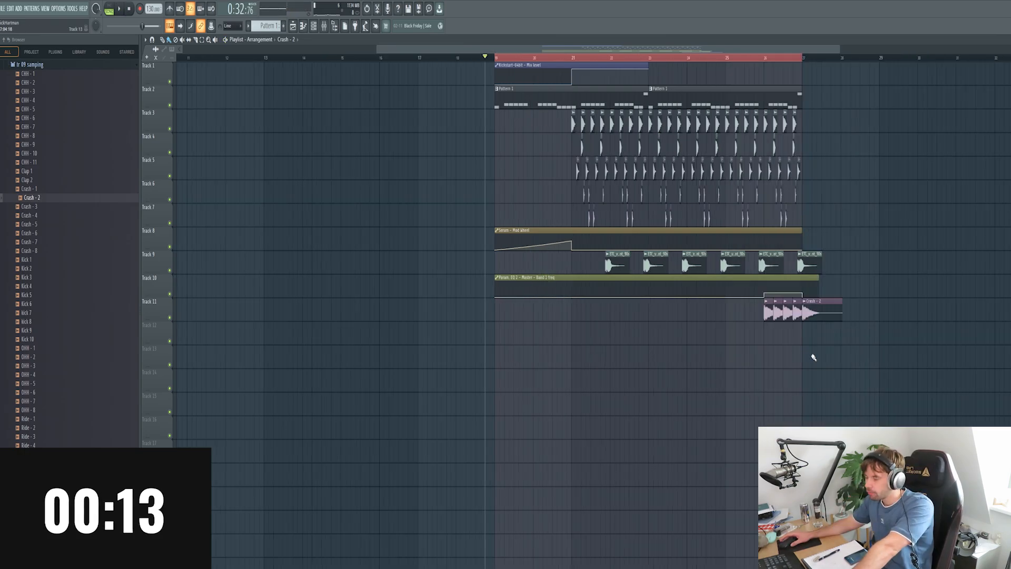